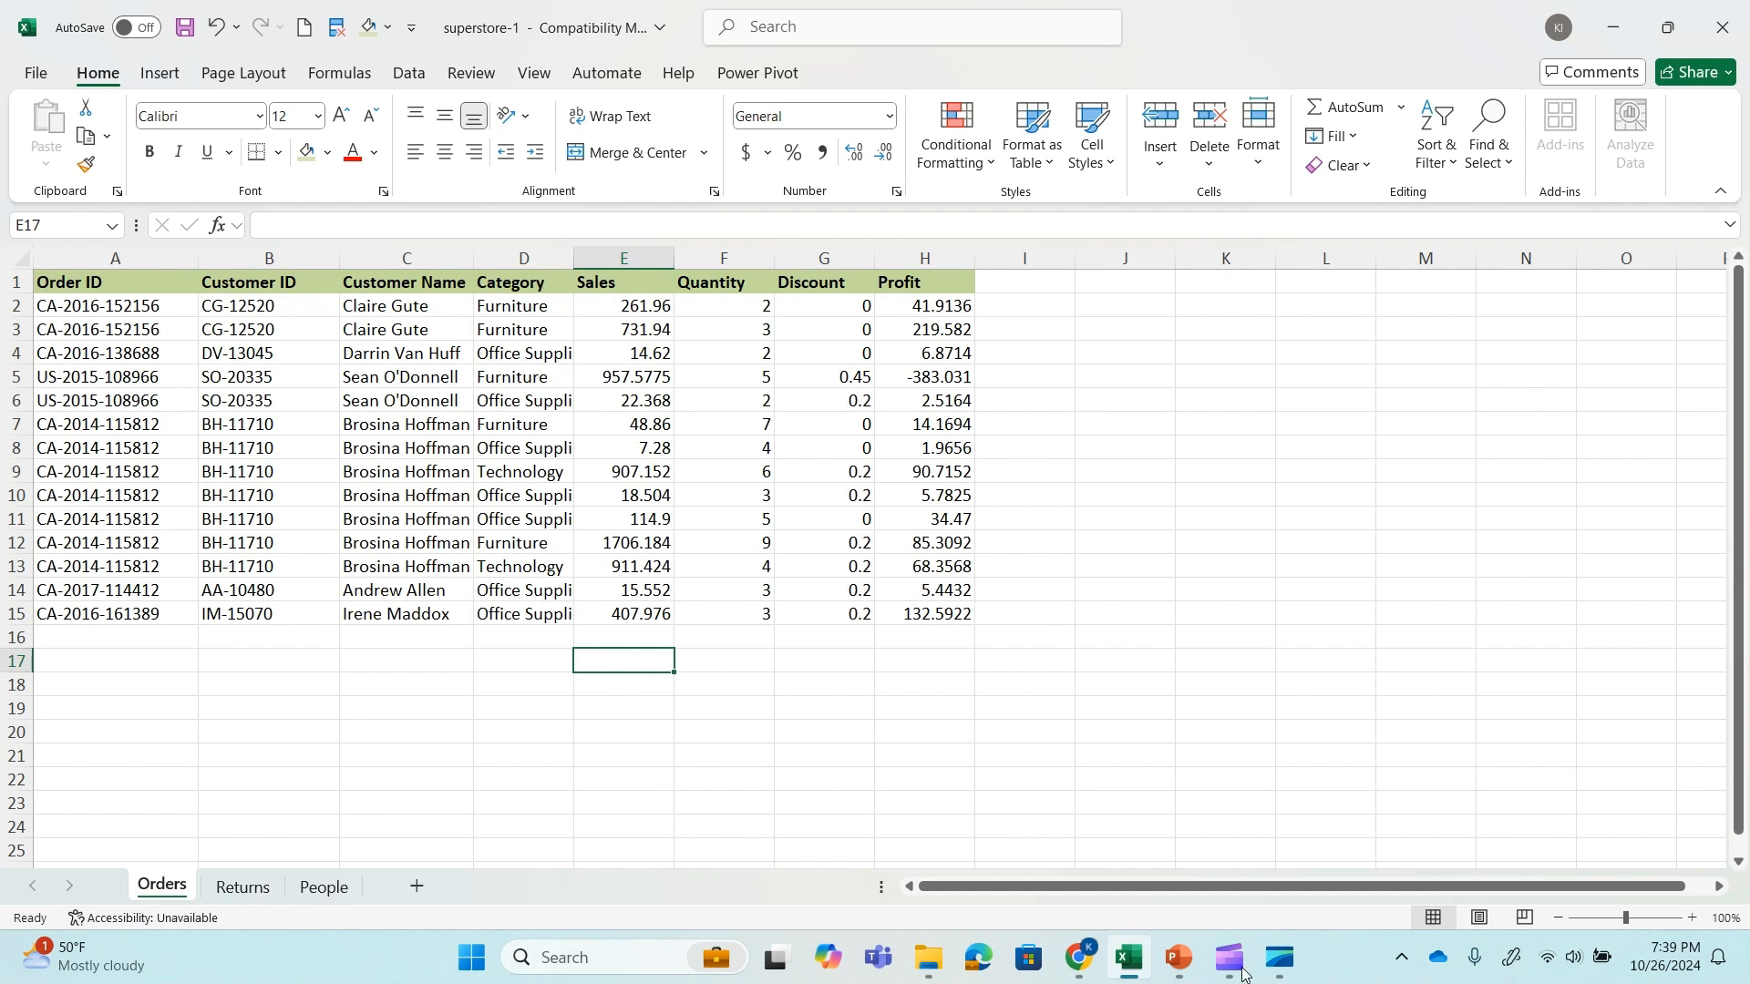
Switch to the PowerPoint slide show, advance to the Column Restriction slide, and return to the Excel workbook.
click(1179, 957)
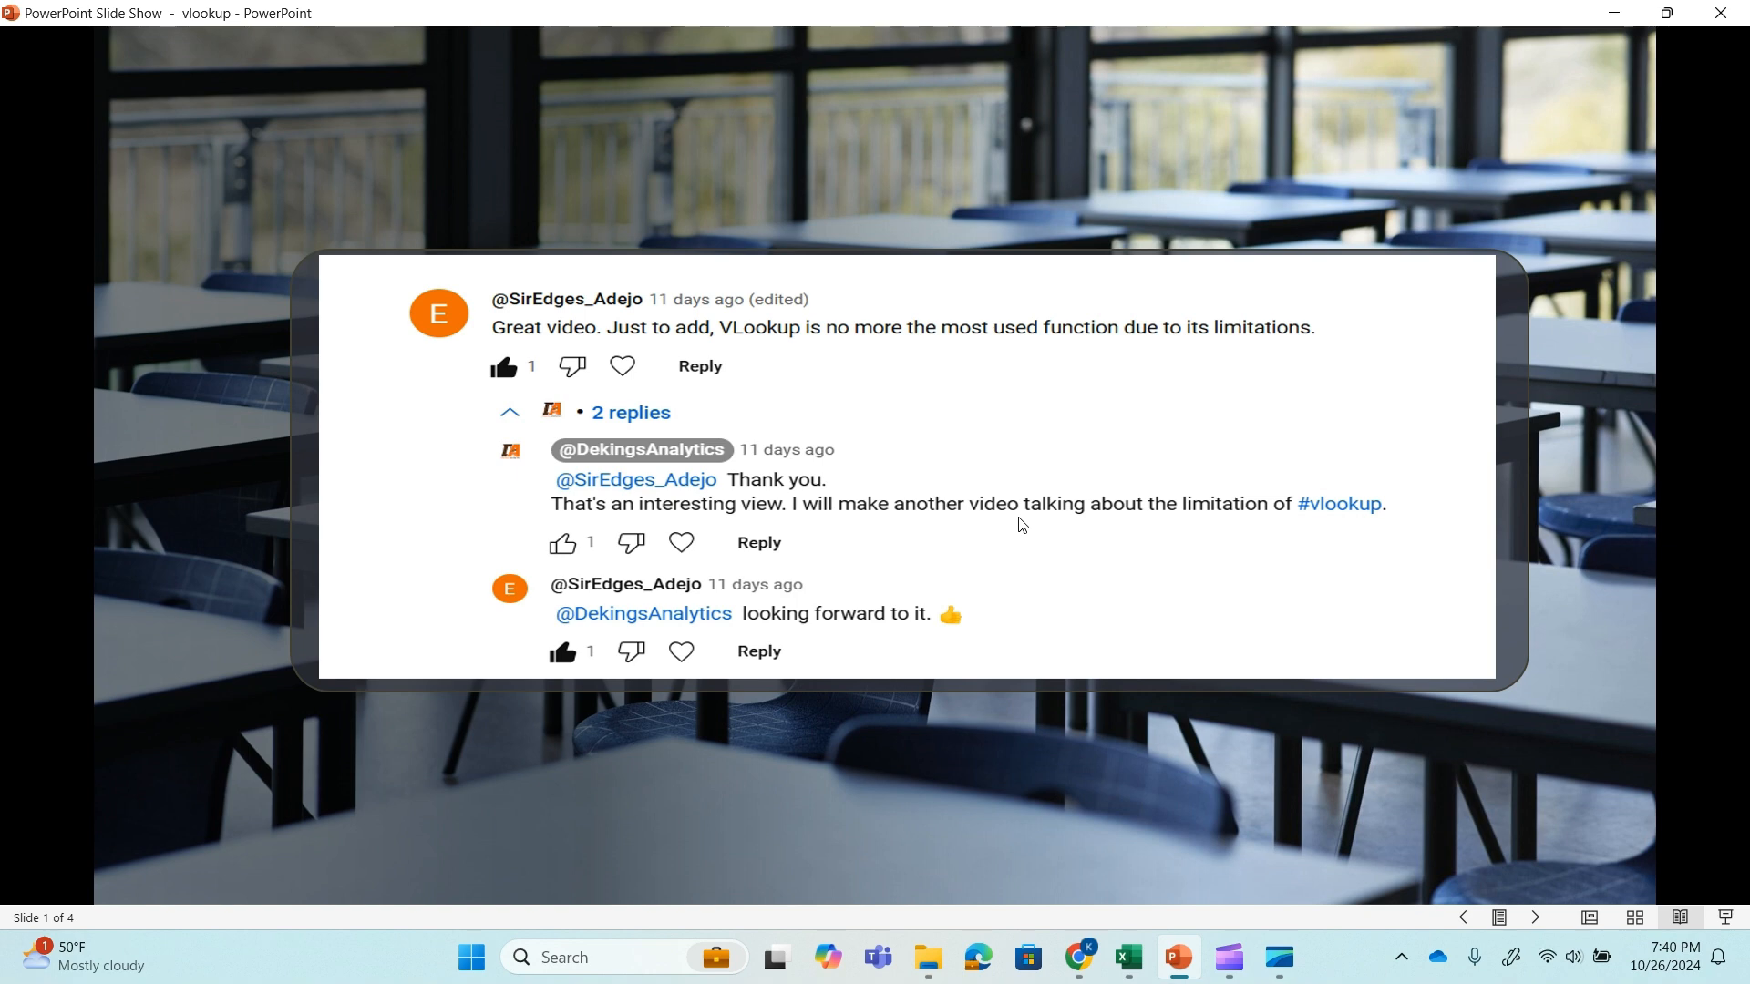
key(Right)
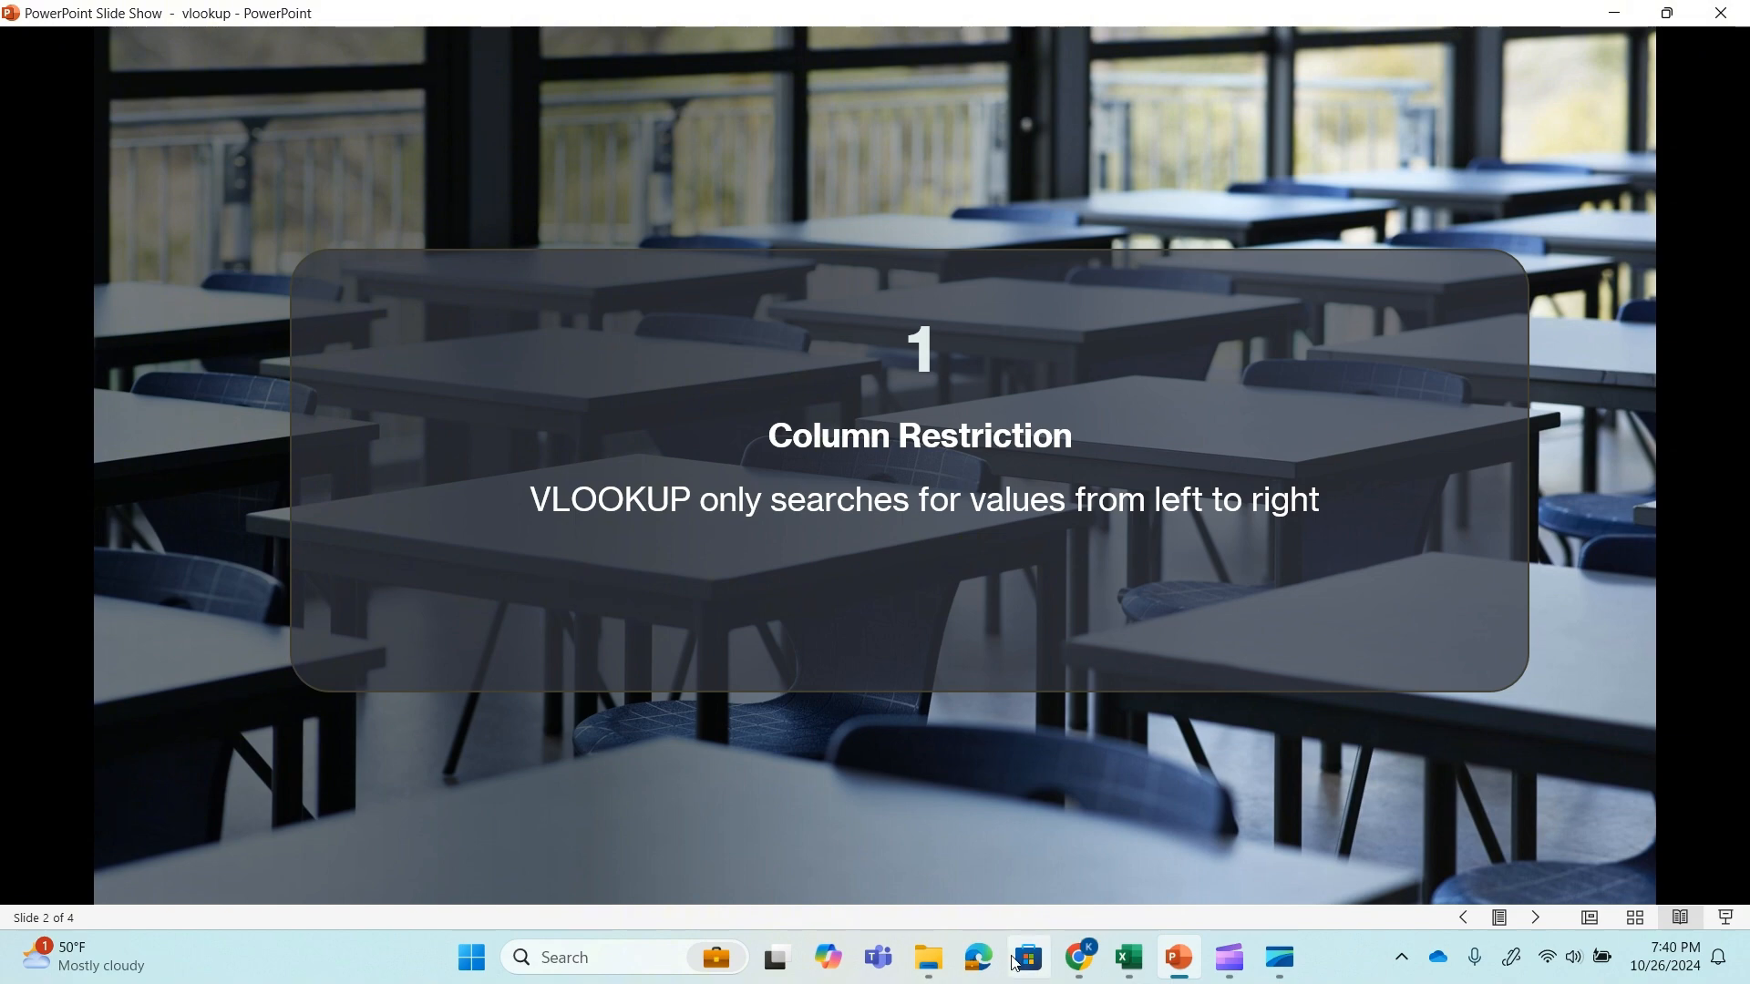
click(1116, 884)
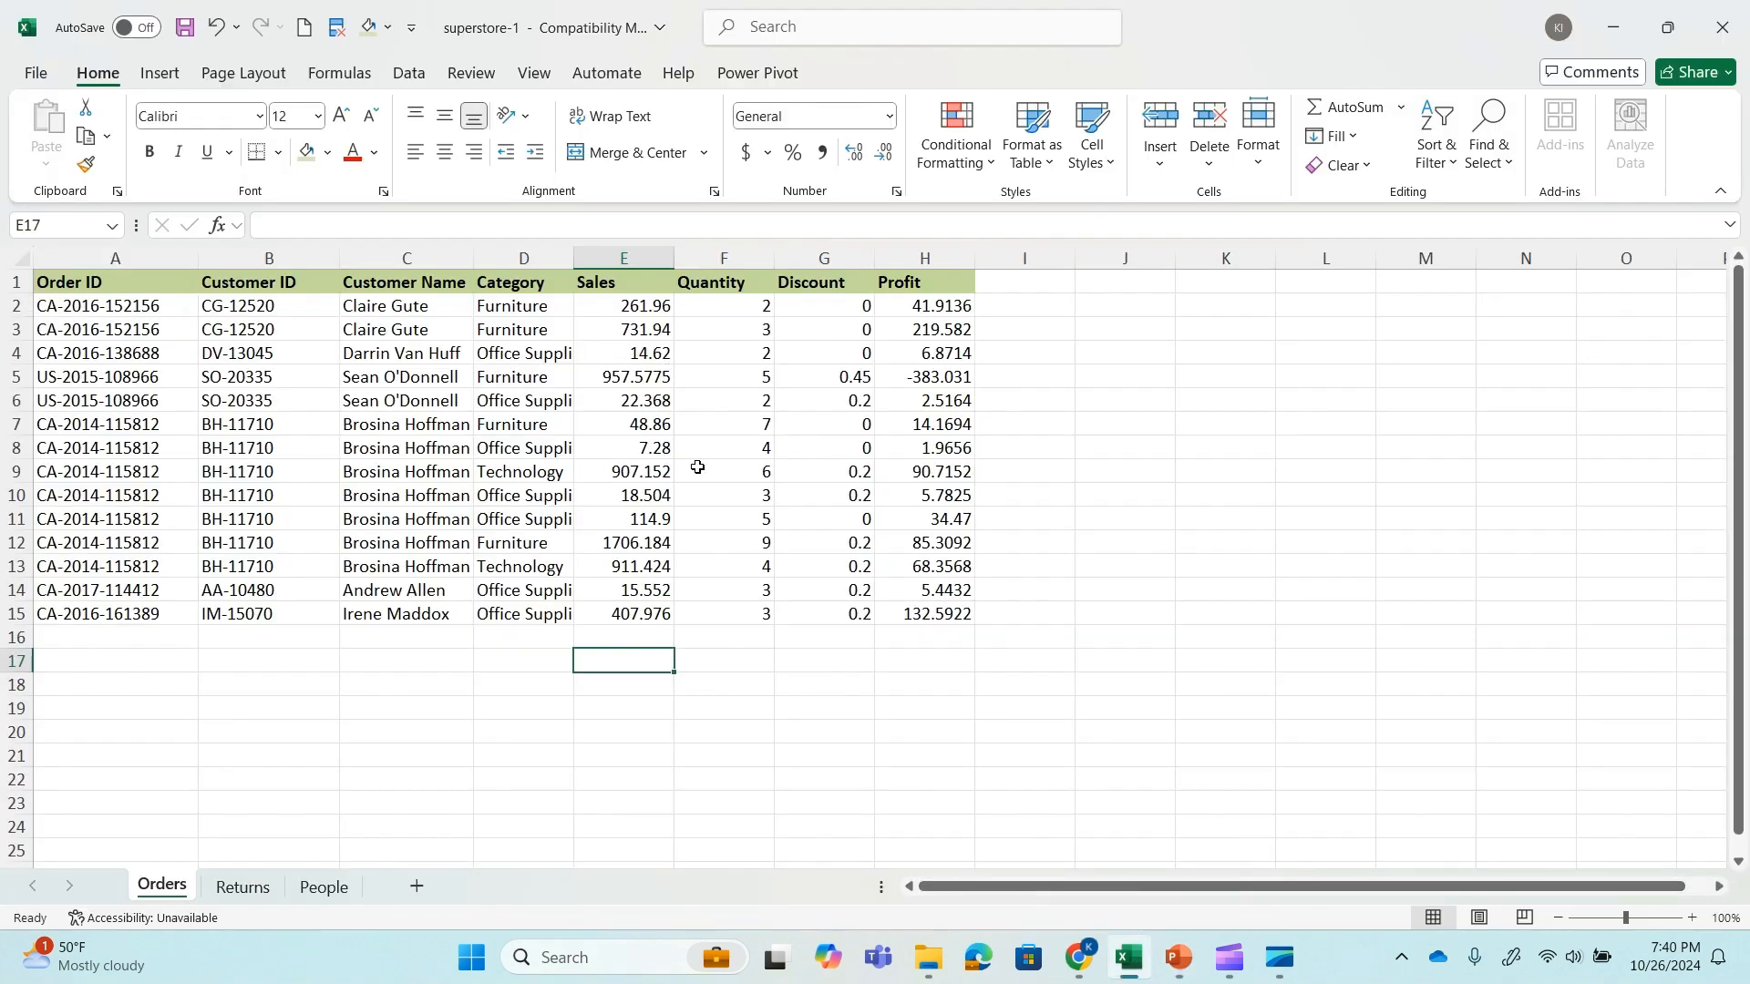
Examine the customer IDs on the People sheet and the Customer ID column and full data range A1:H15 on the Orders sheet.
click(330, 894)
click(107, 304)
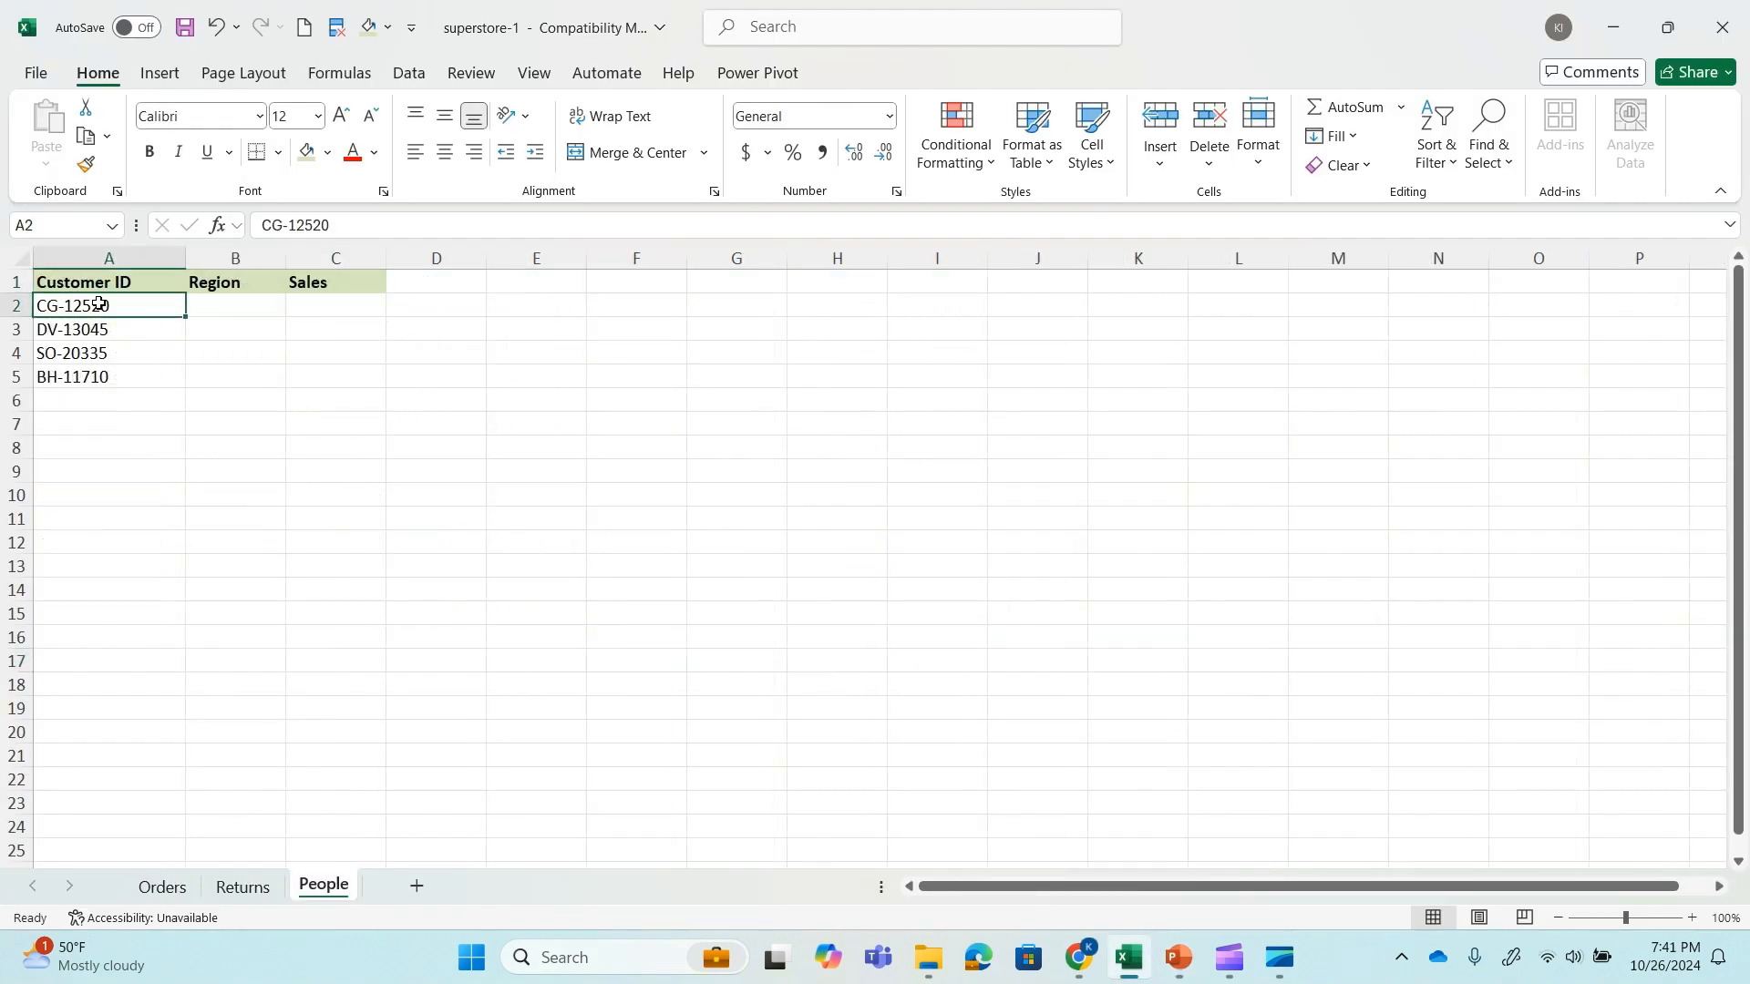
click(173, 891)
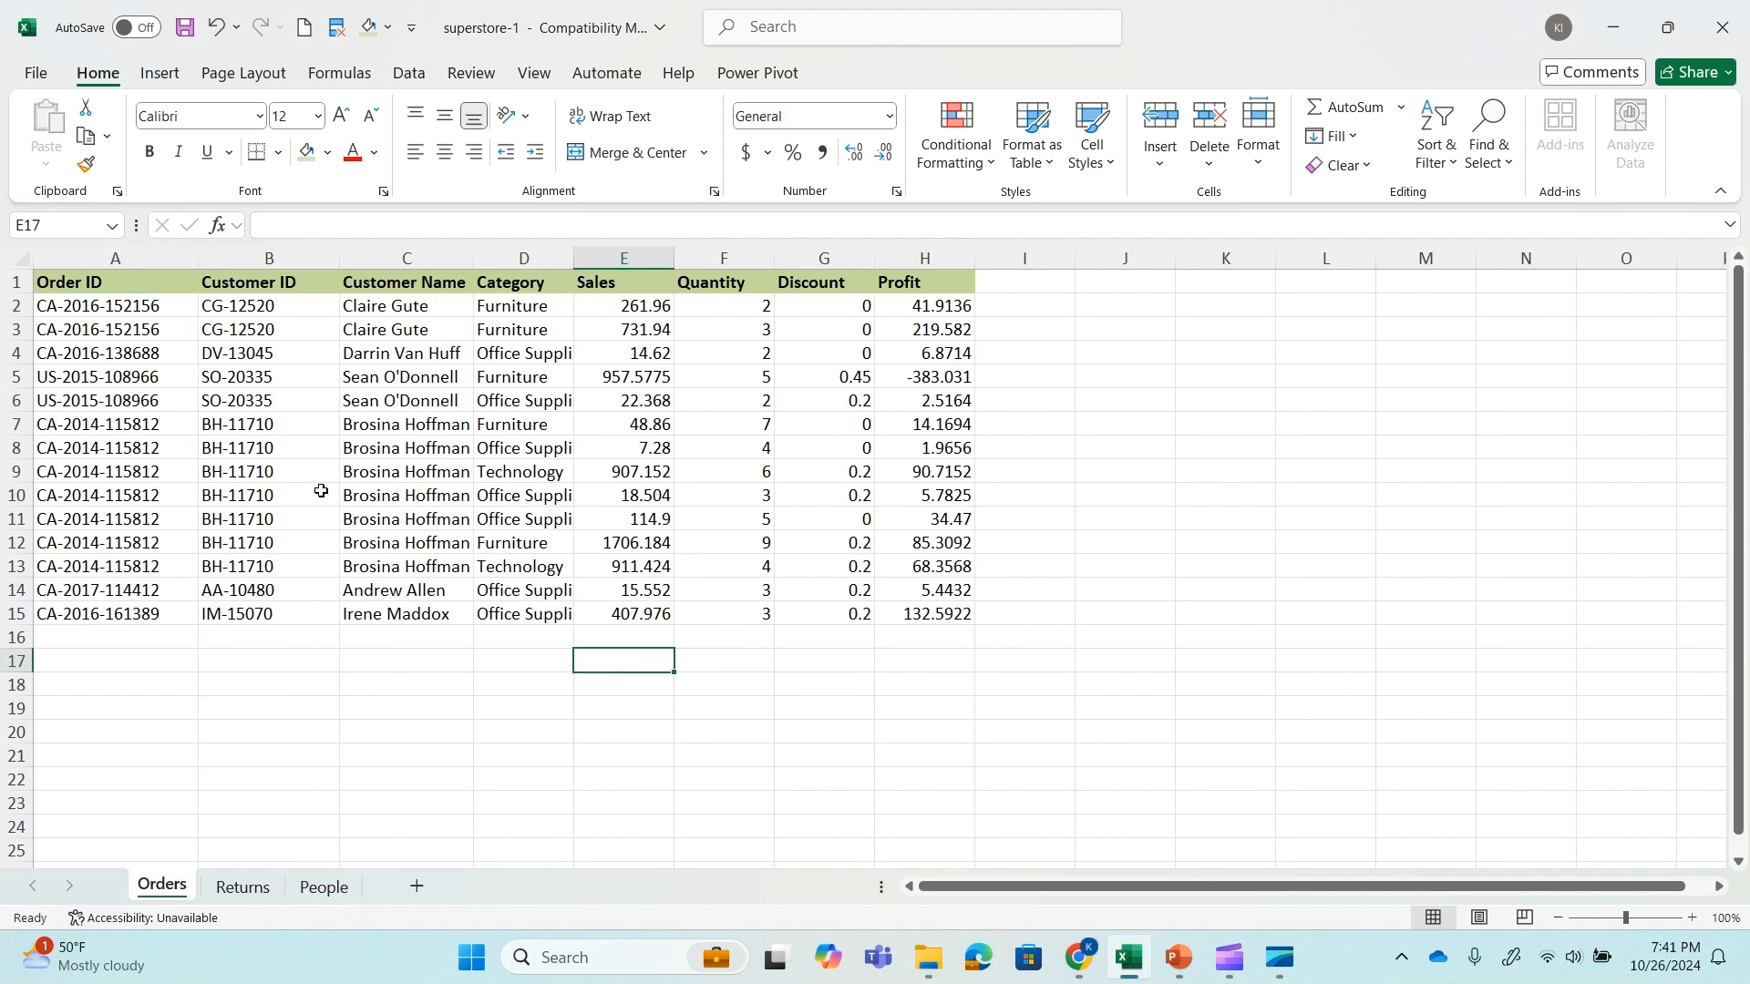
click(262, 258)
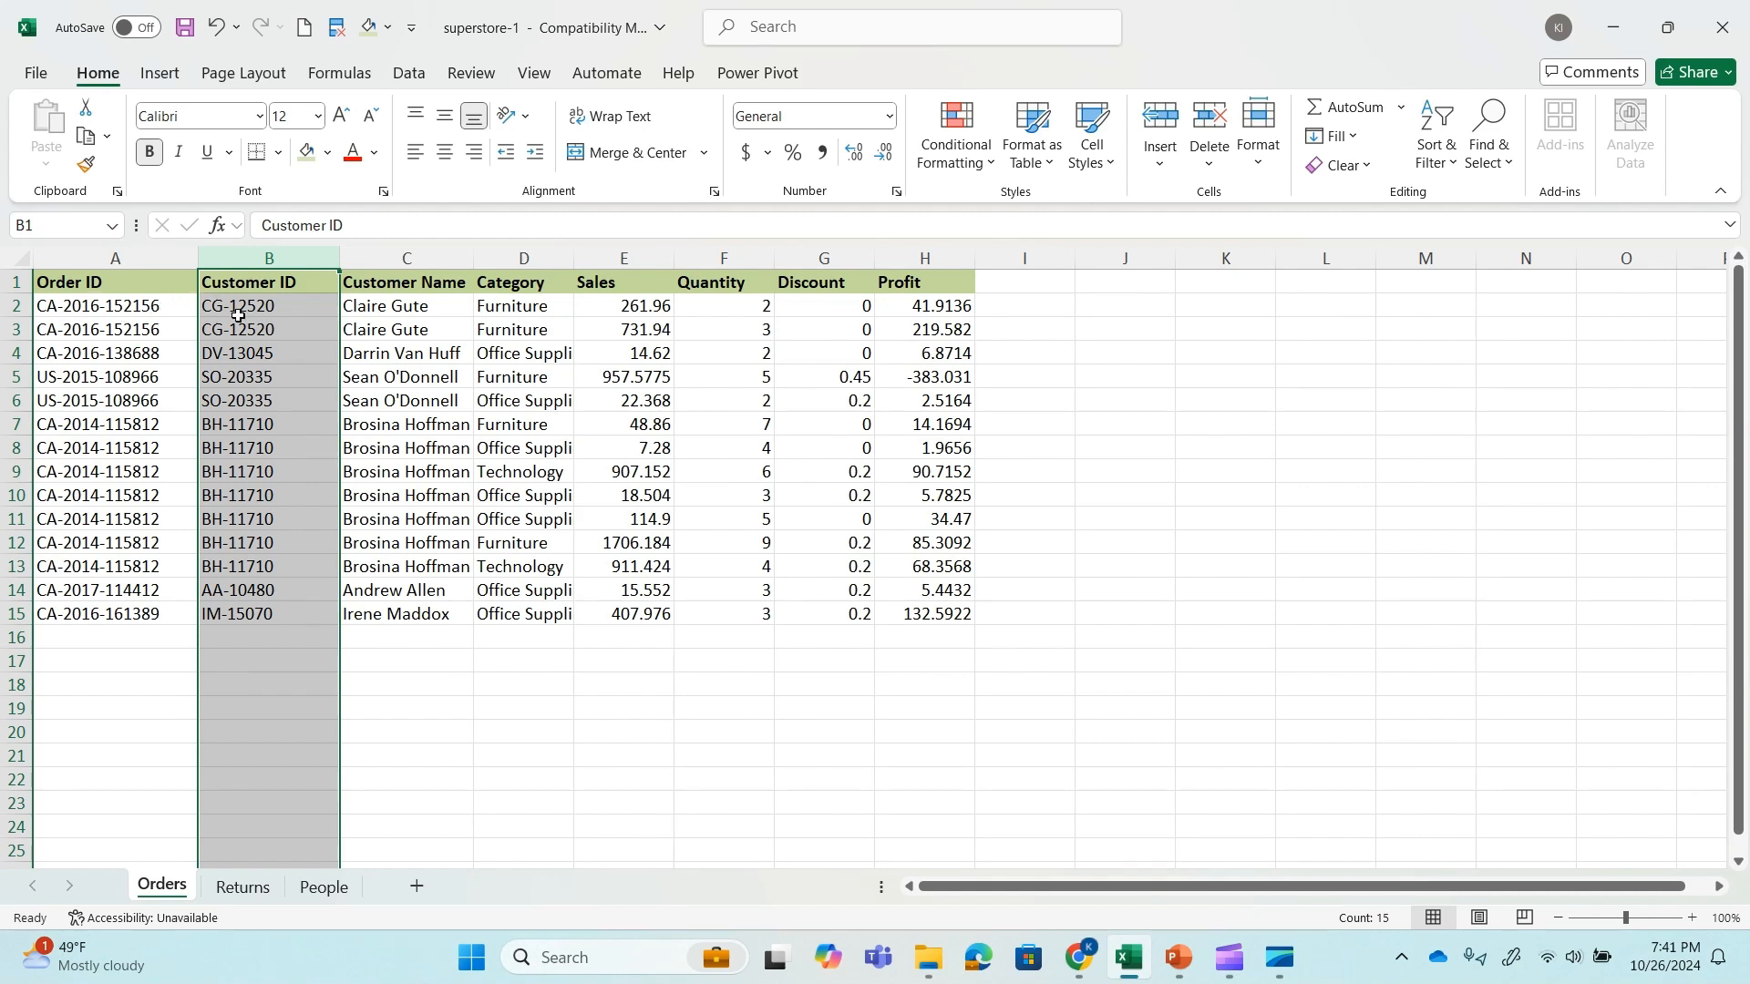
click(388, 401)
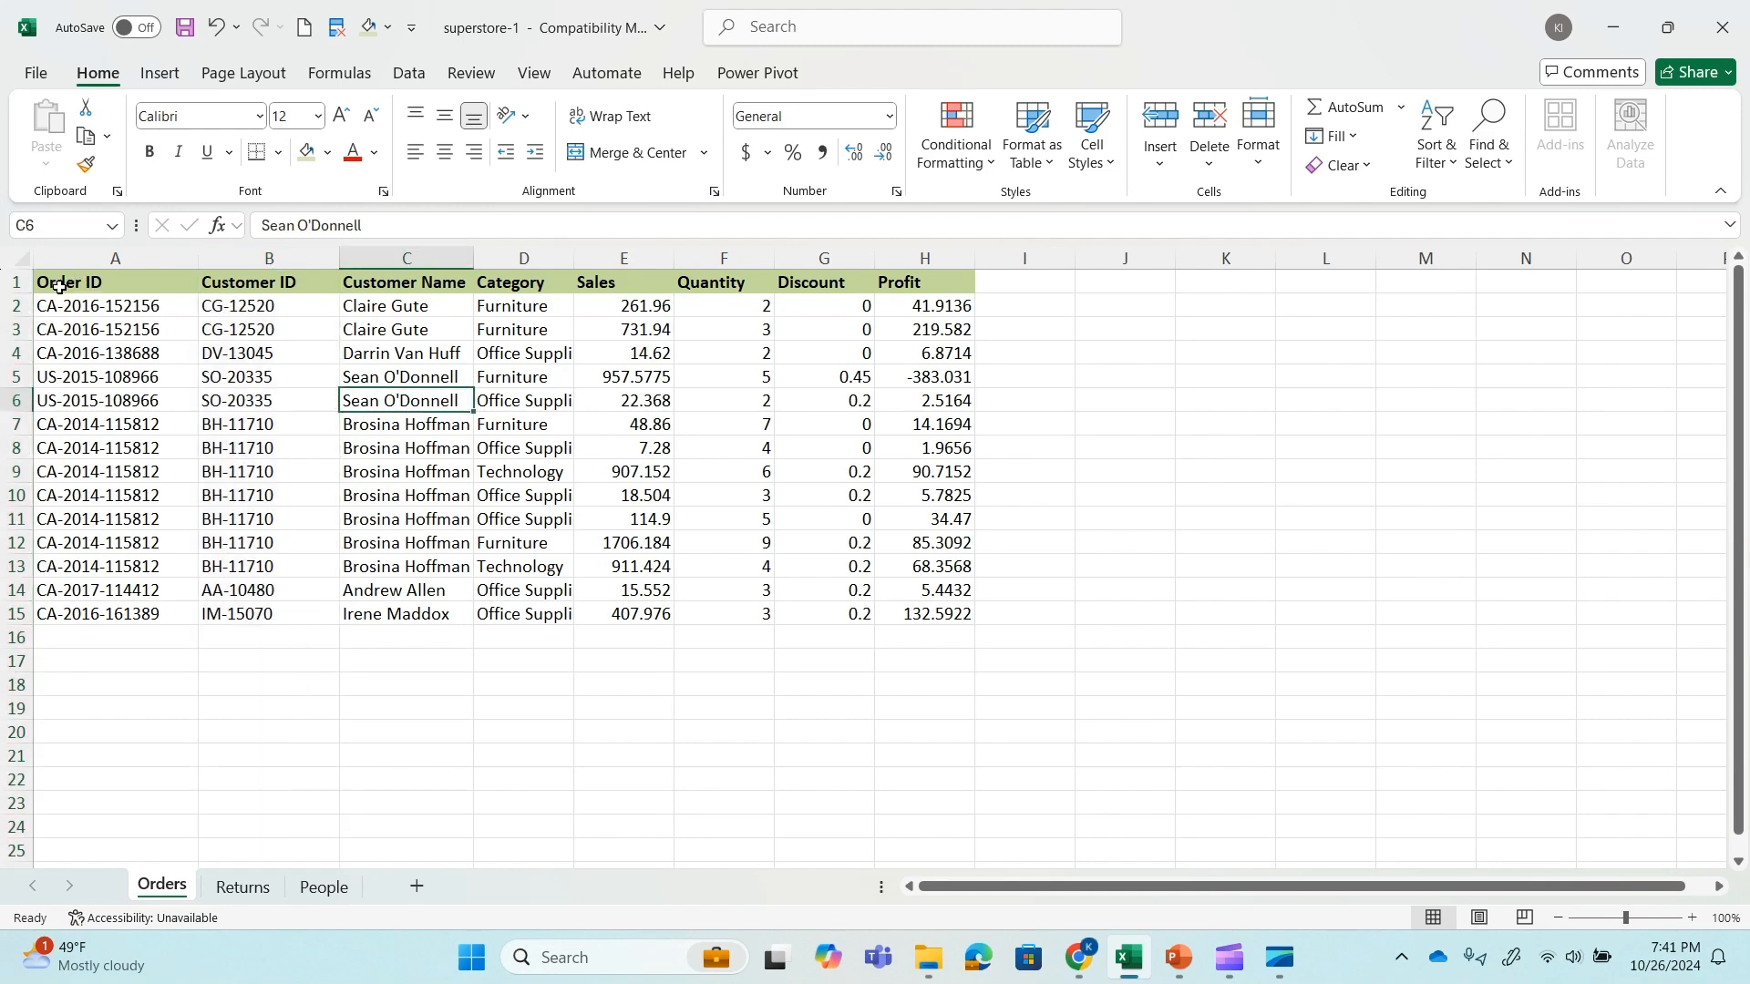
drag(64, 282, 925, 614)
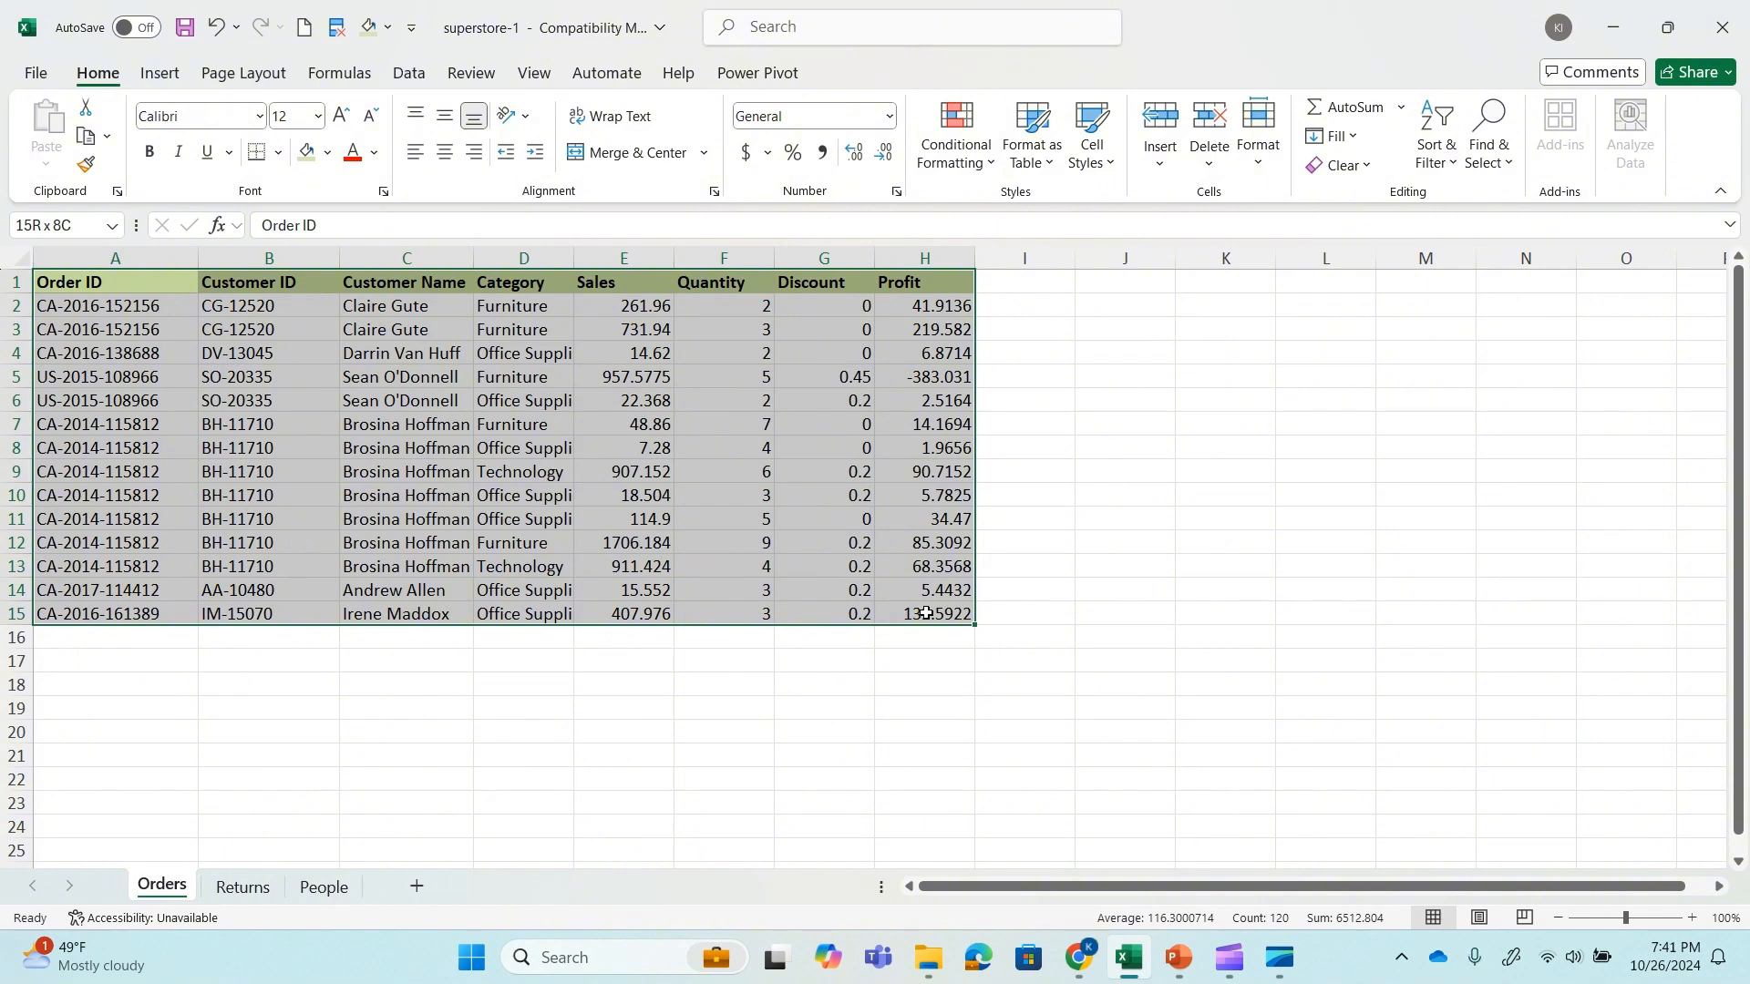
click(922, 589)
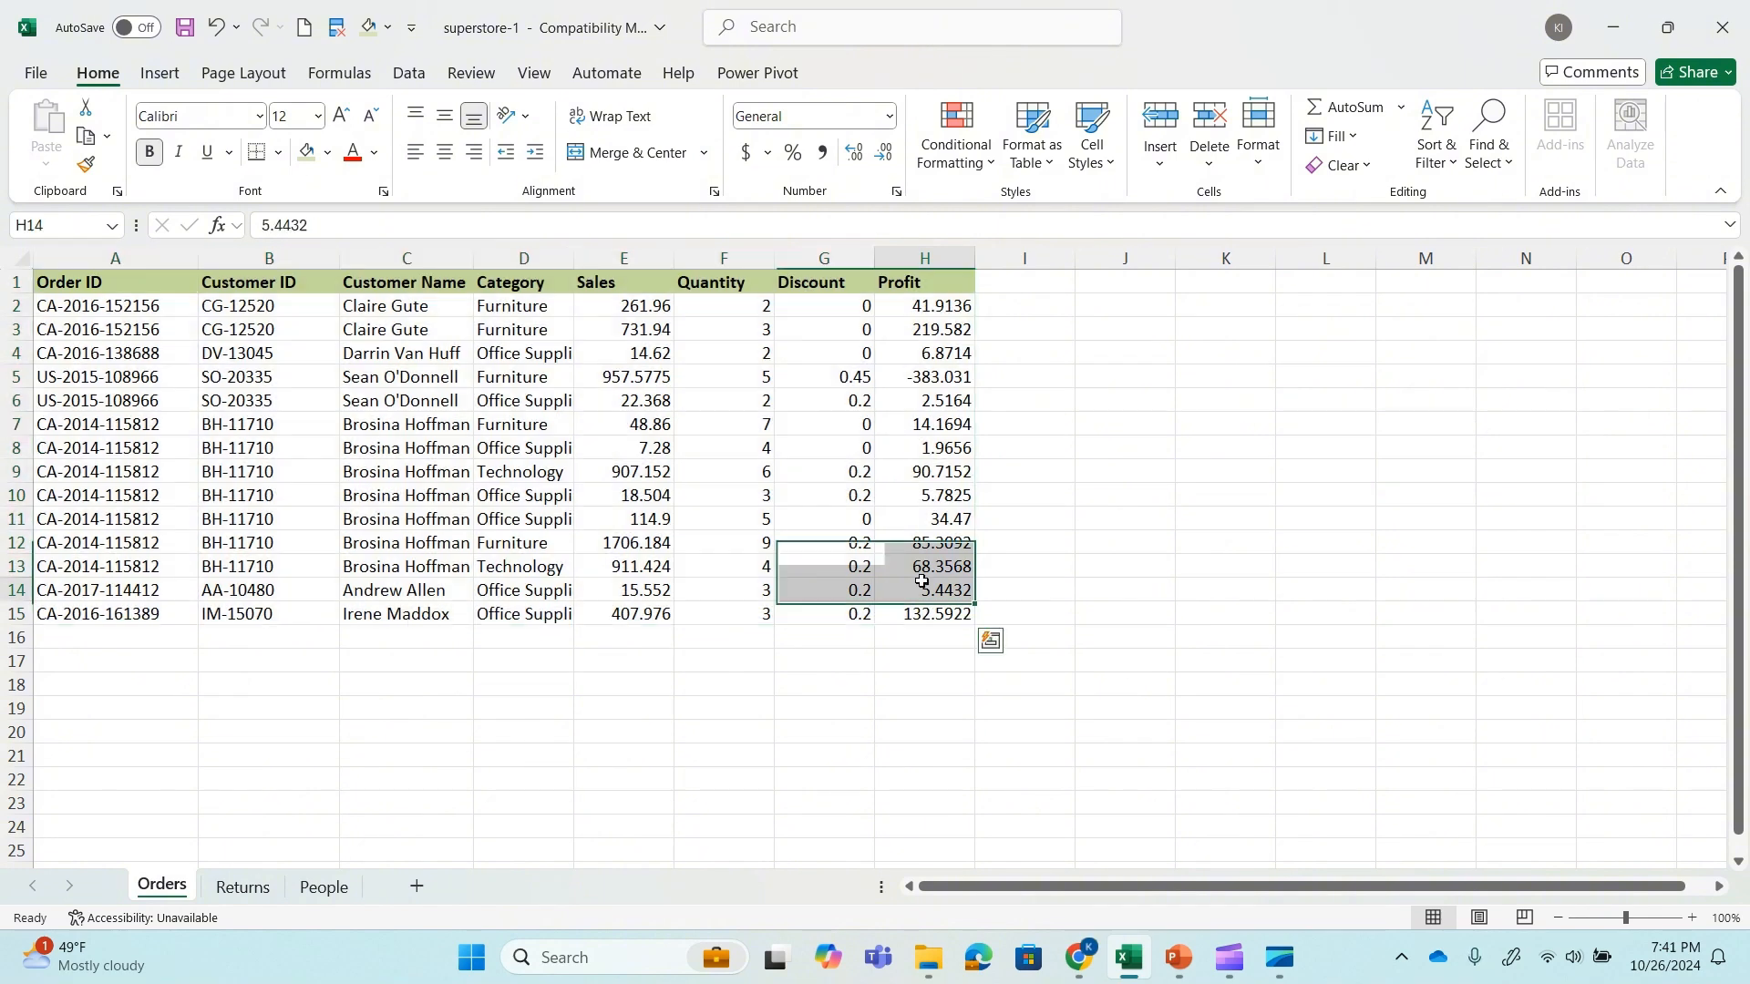
In cell C2 of the People sheet, start a VLOOKUP formula with A2 as the lookup value.
click(323, 886)
click(326, 308)
text(=vl)
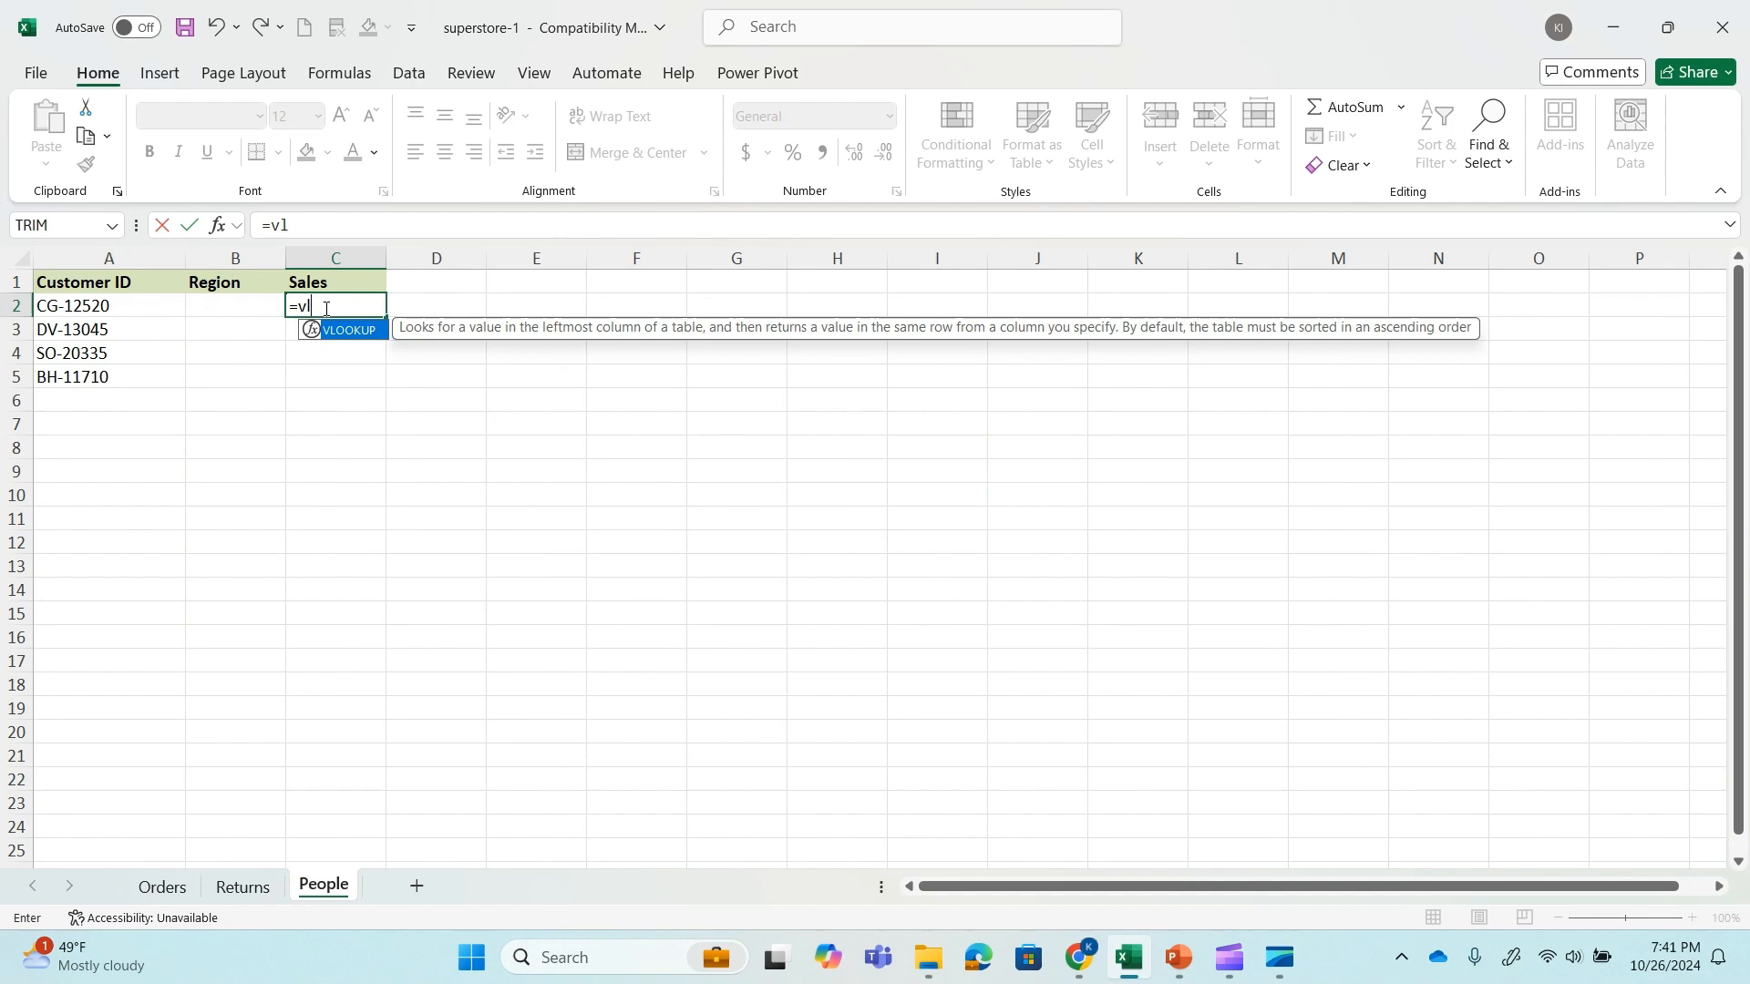
key(Tab)
click(108, 307)
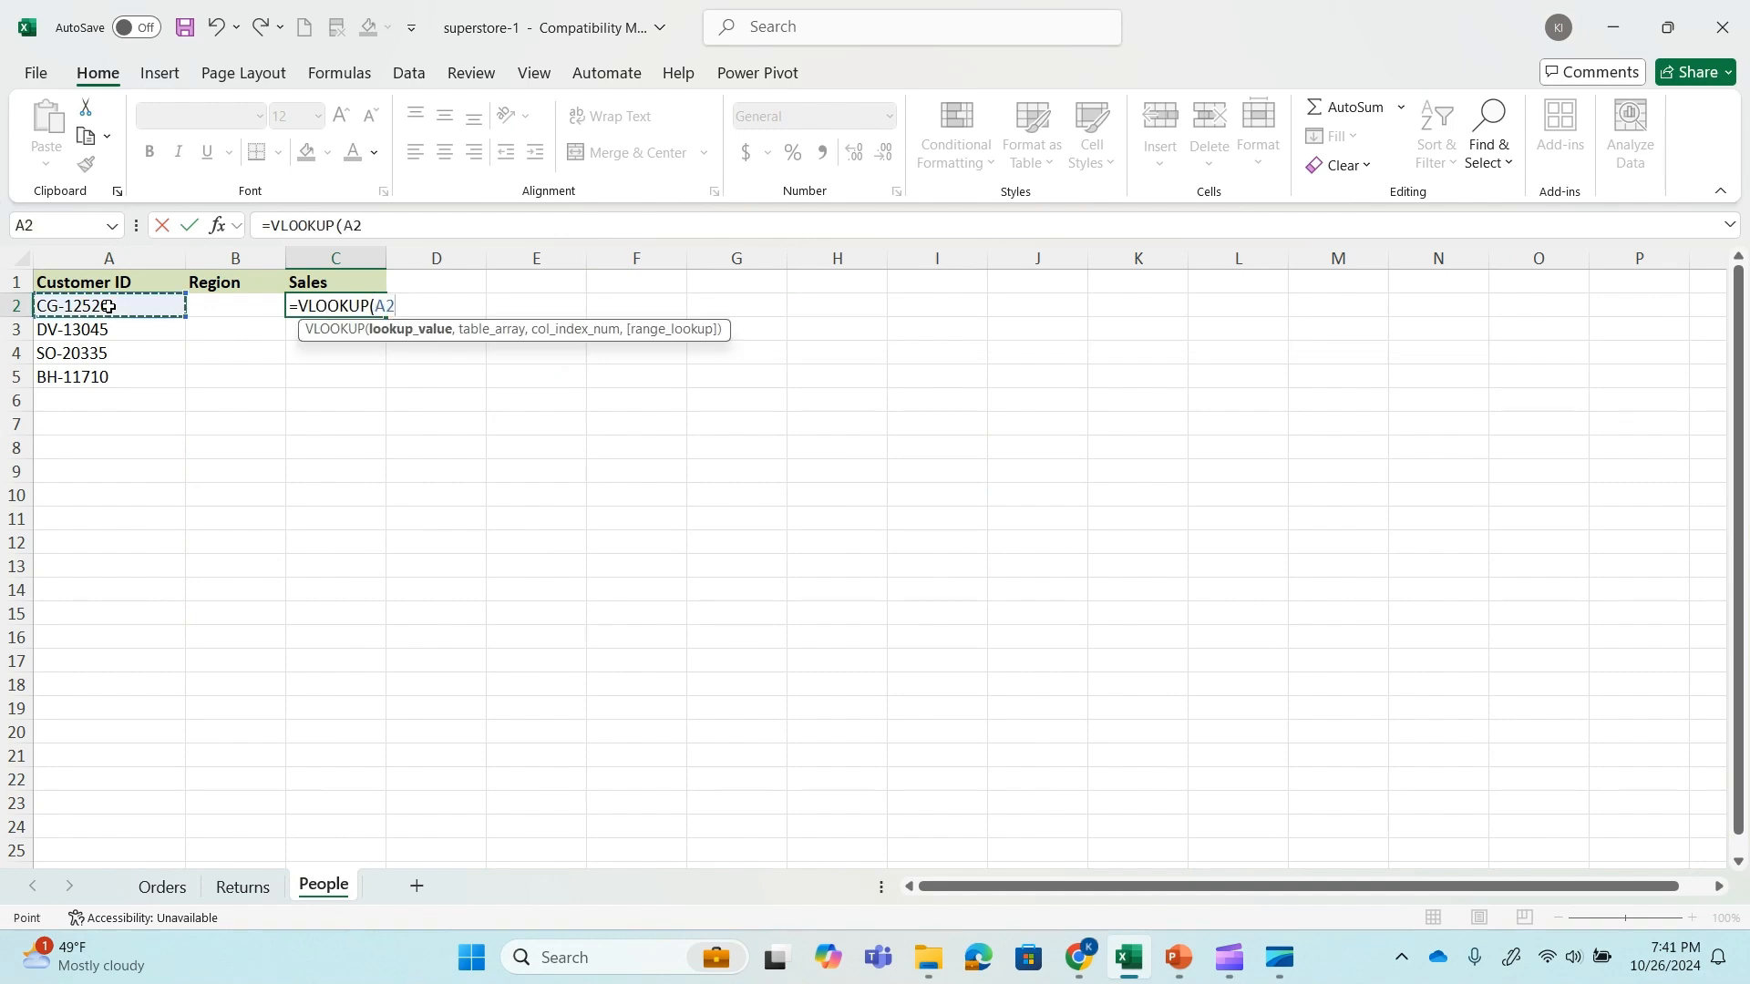
text(,)
Complete the C2 formula with table array Orders!A1:H15, column index 5 and match type 0.
click(160, 885)
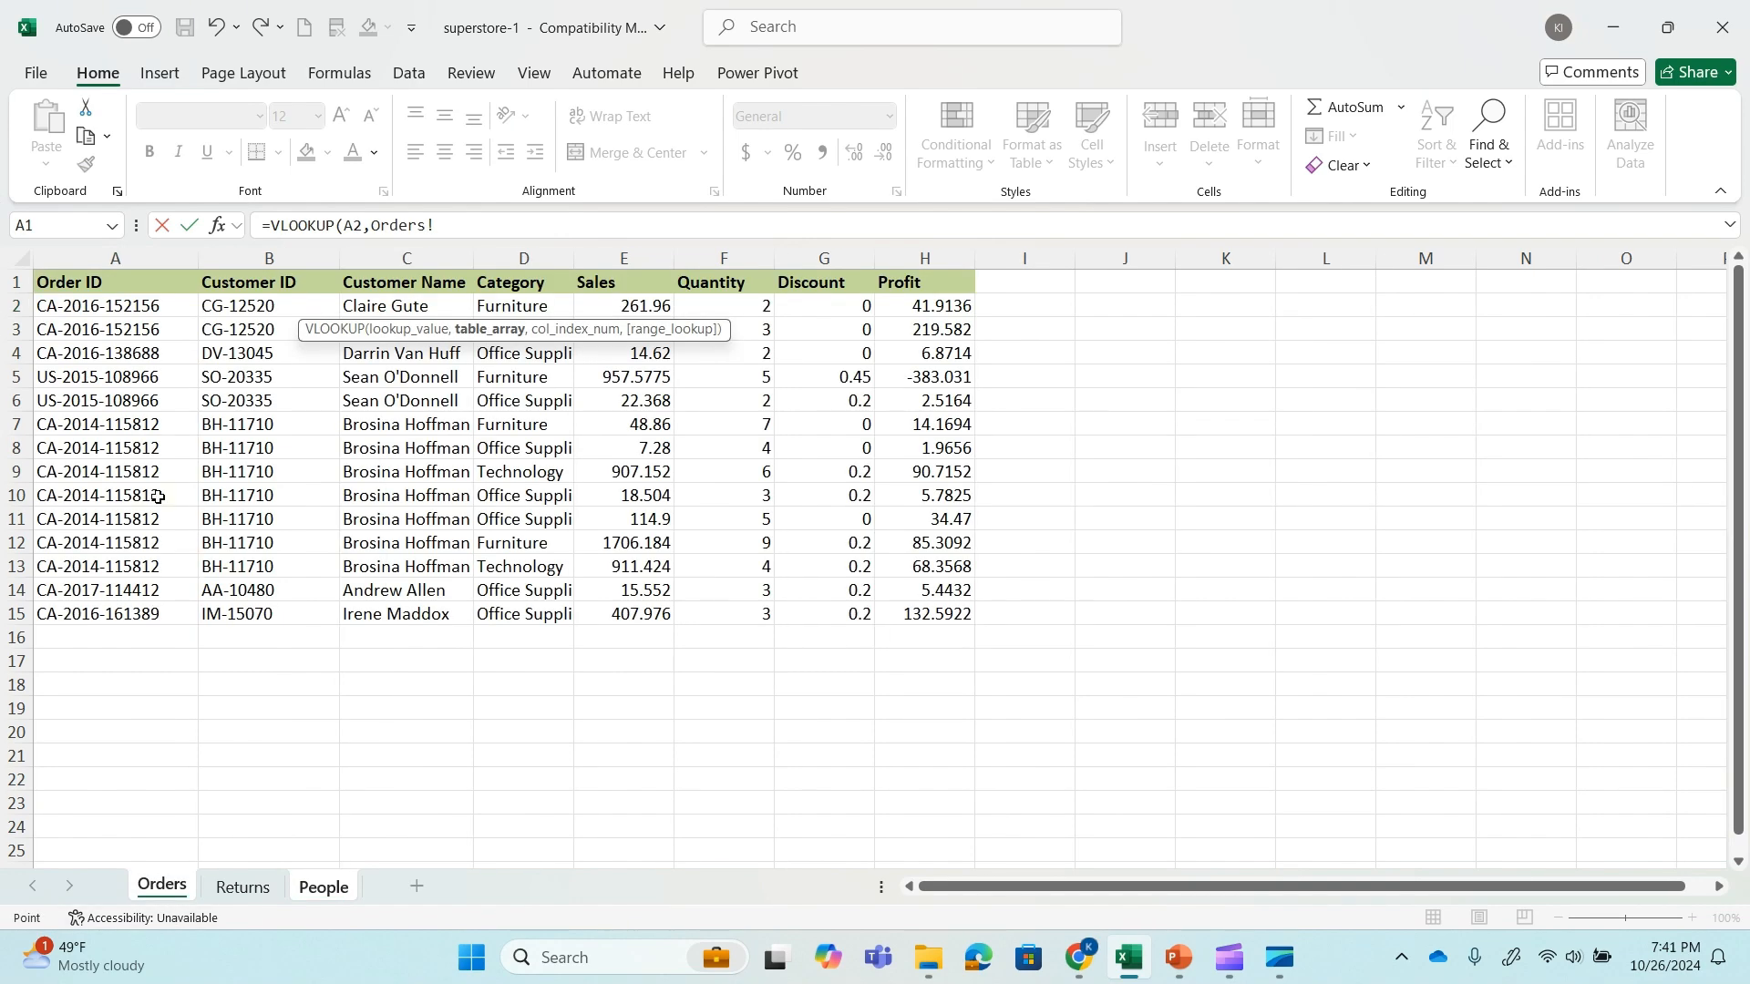
click(53, 279)
key(ctrl+shift+Right)
key(ctrl+shift+Down)
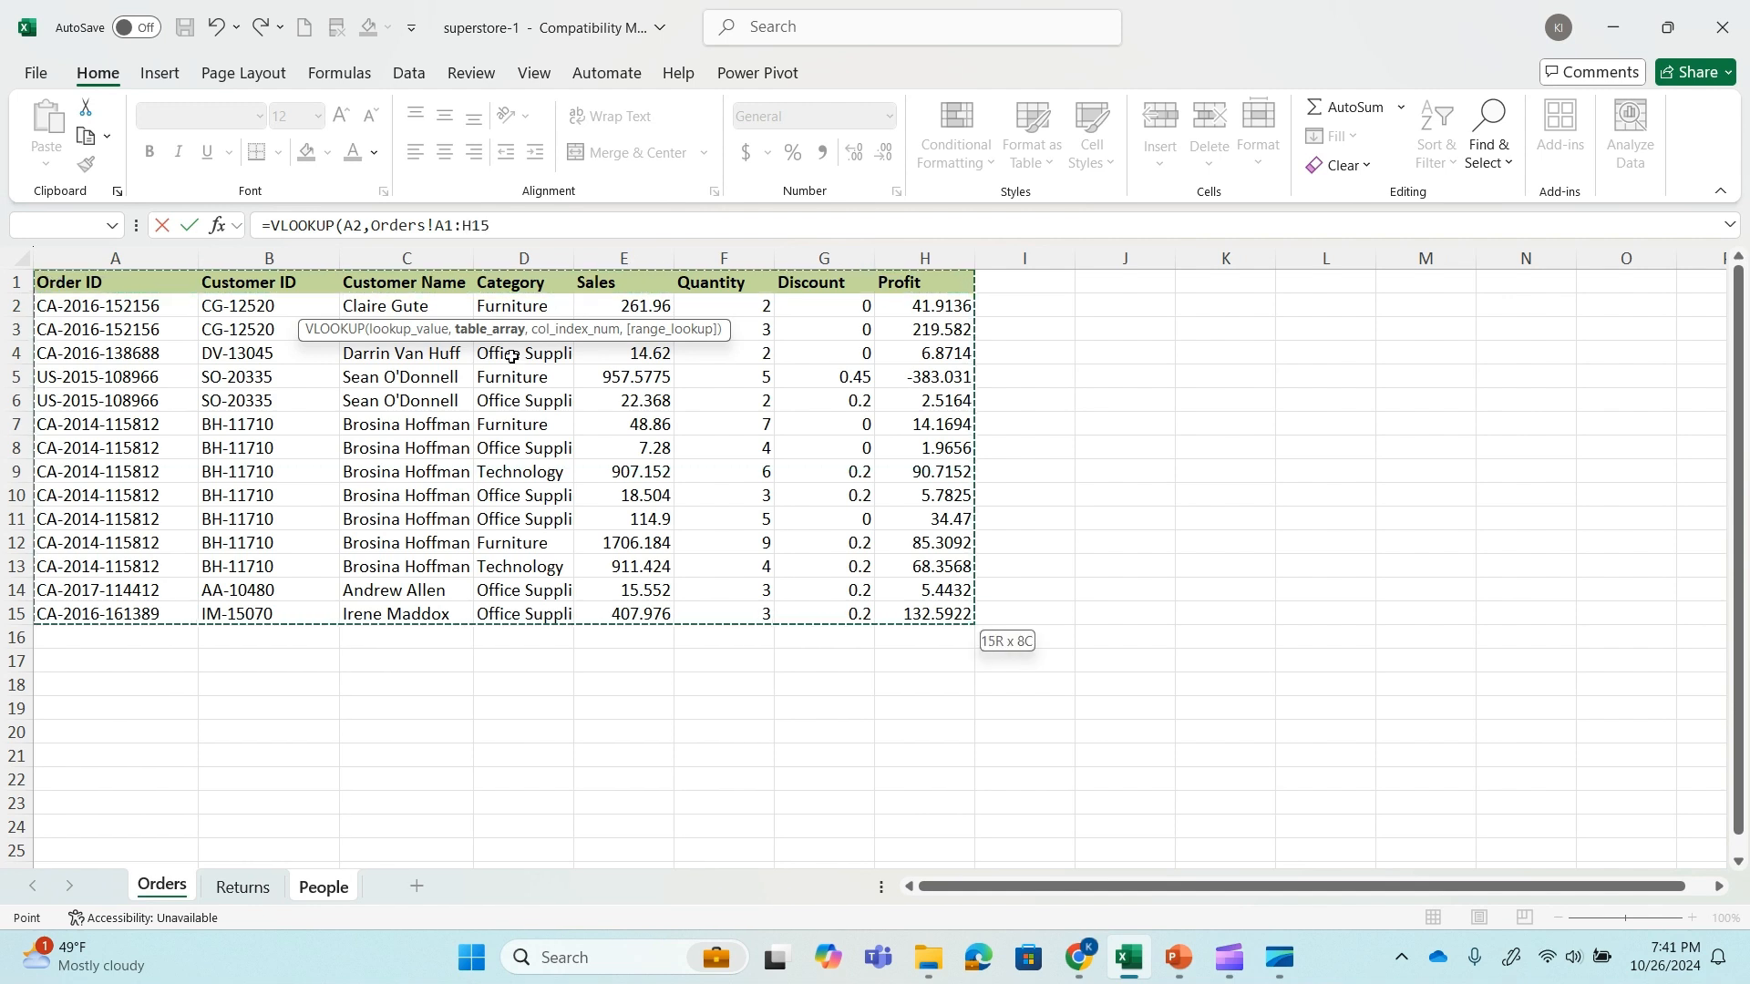
text(,)
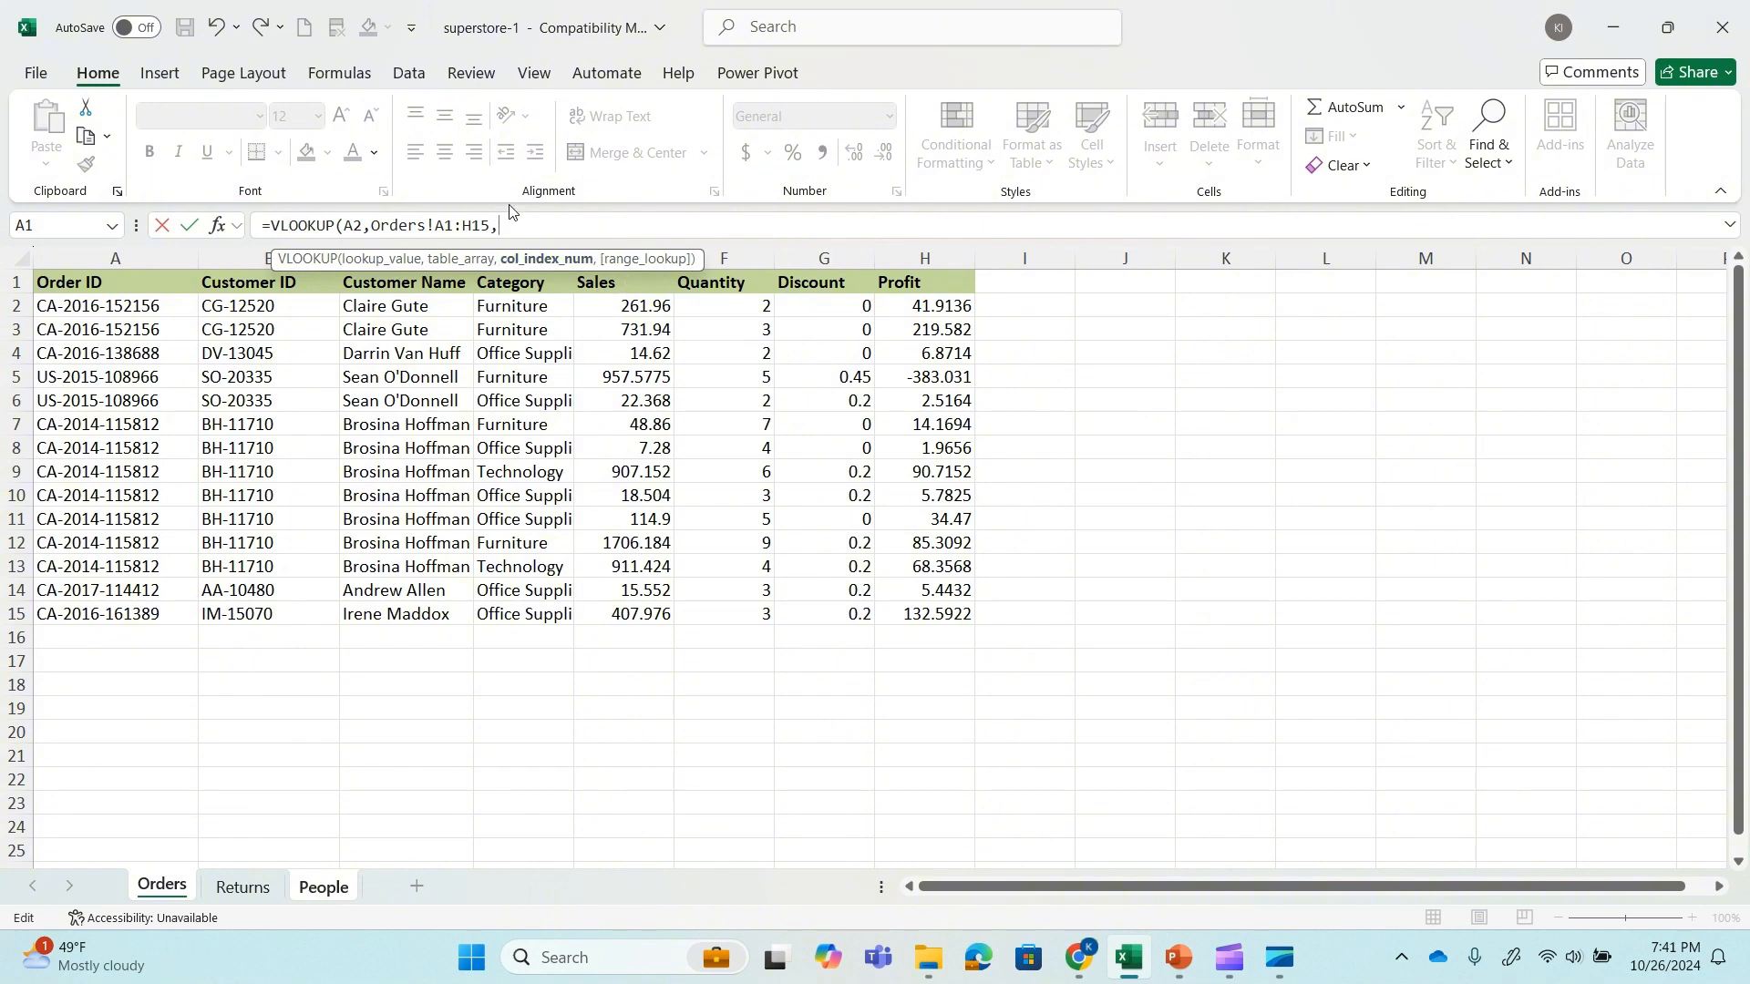
text(5,)
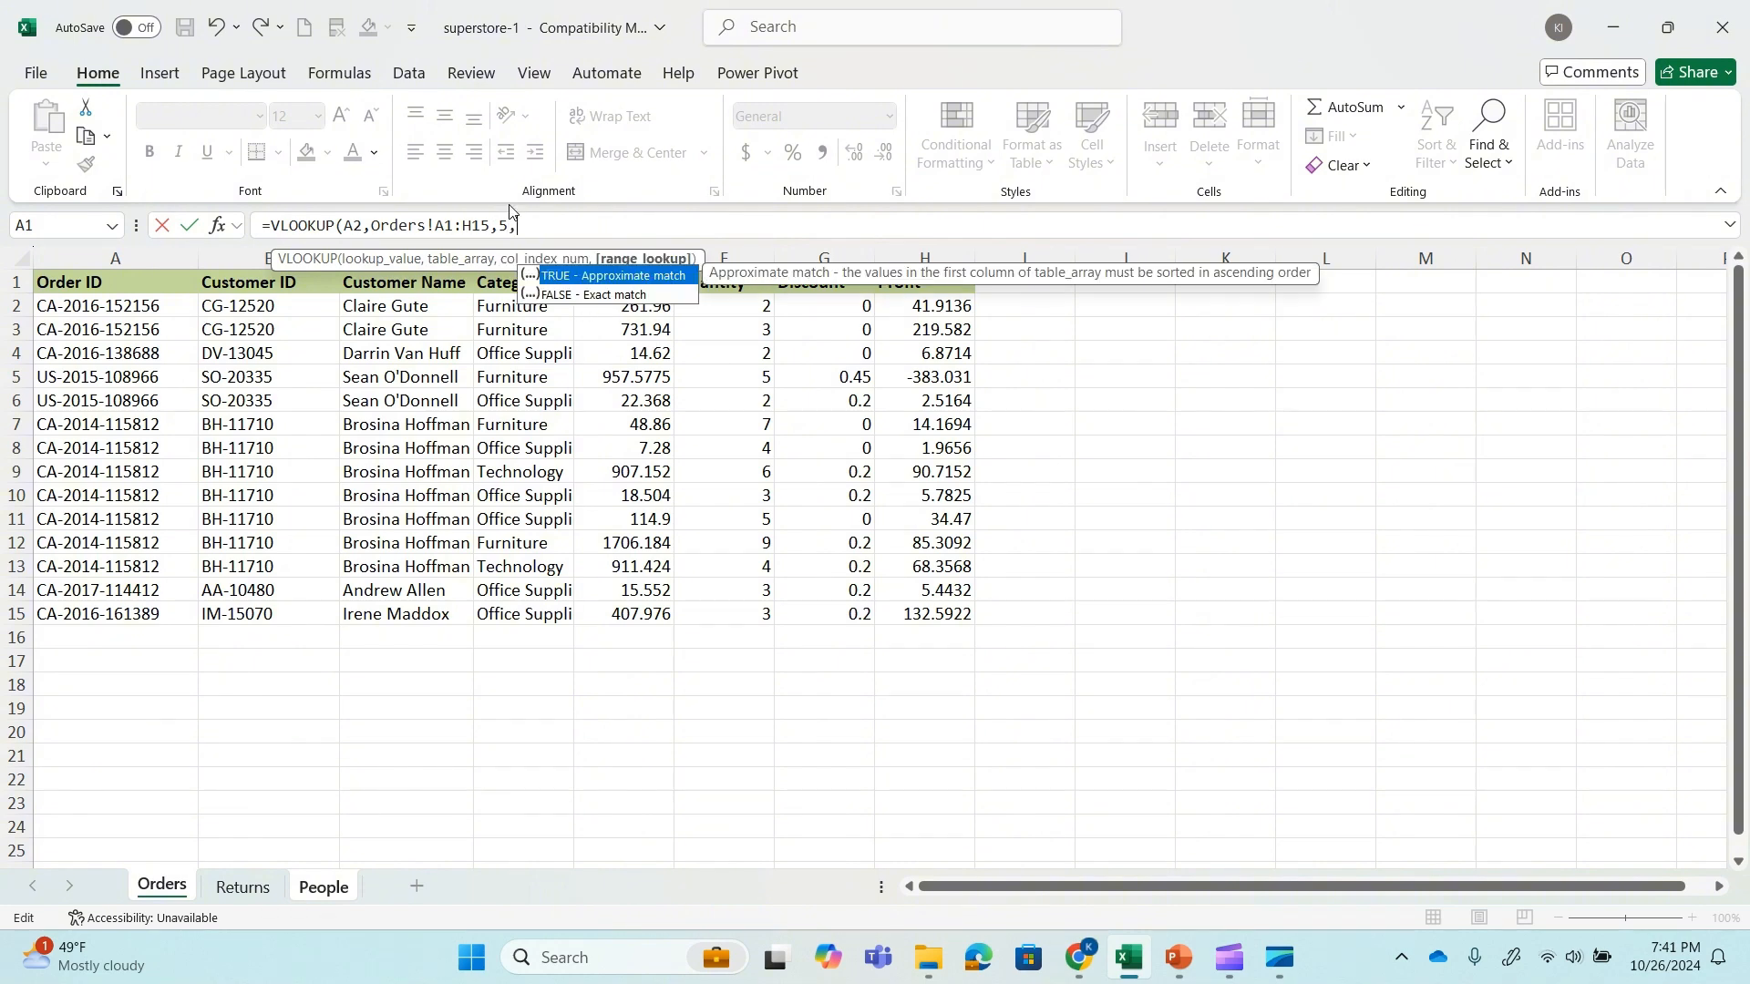
text(0)
key(Return)
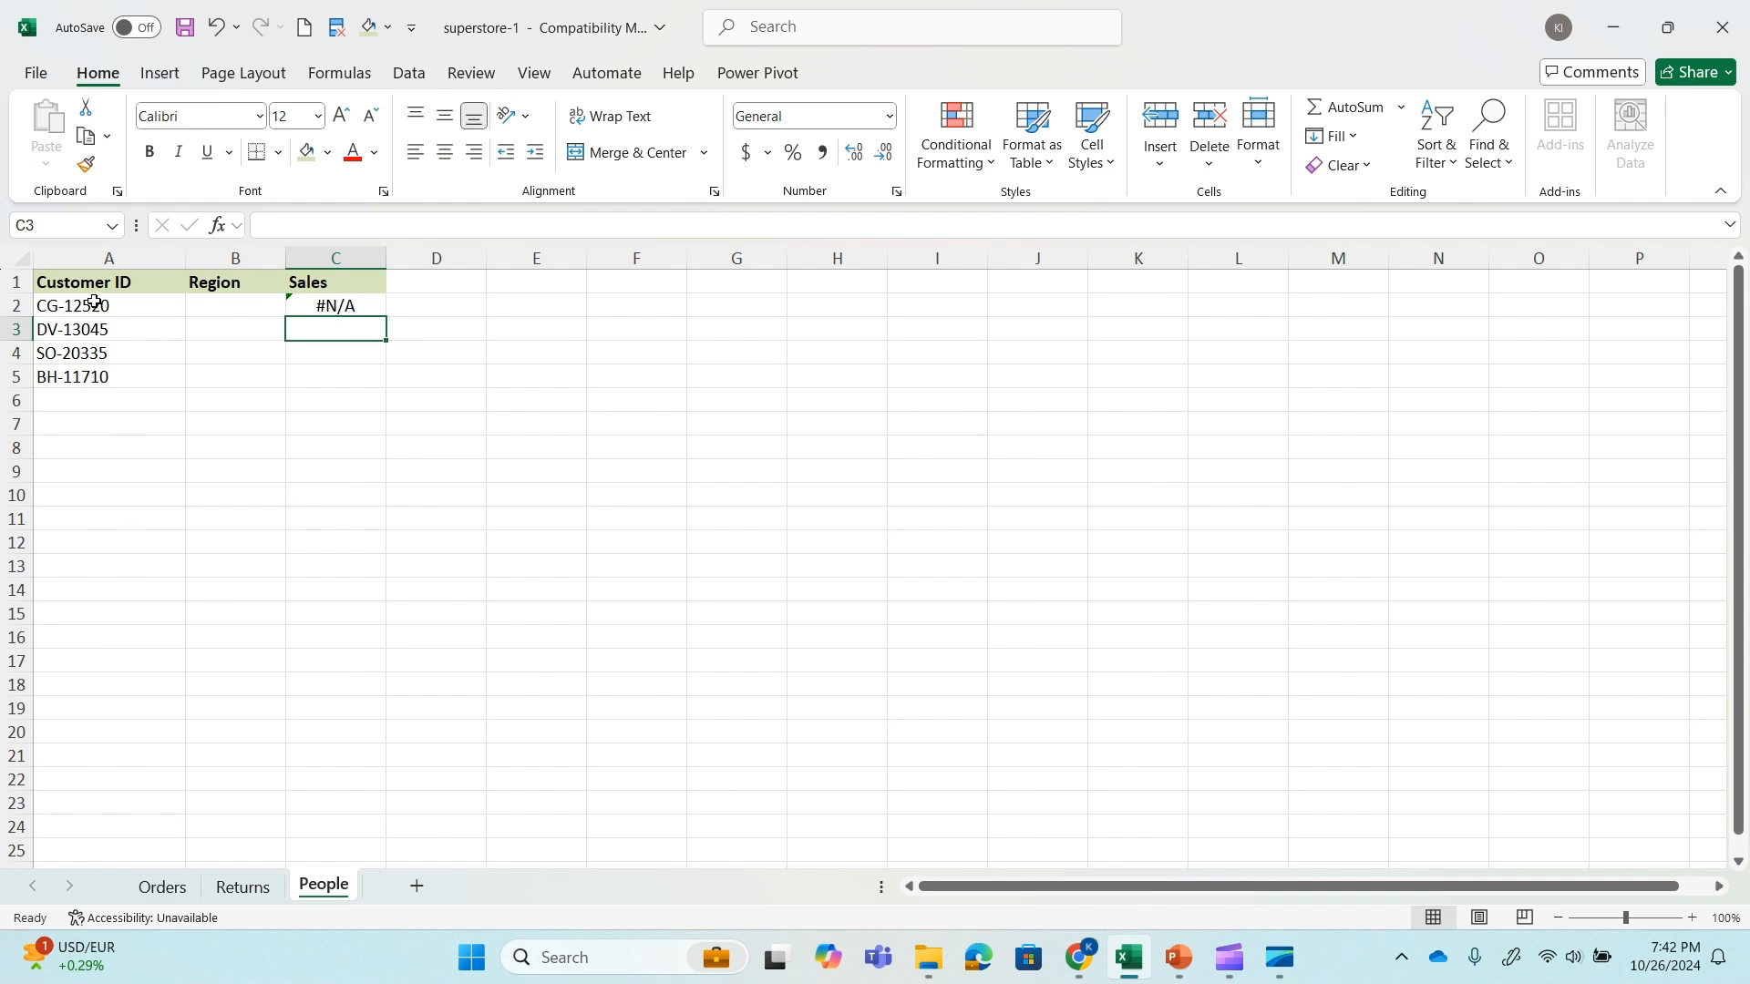
Check the Orders sheet, and start a VLOOKUP formula in People cell C3 with A3 as the lookup value.
click(161, 889)
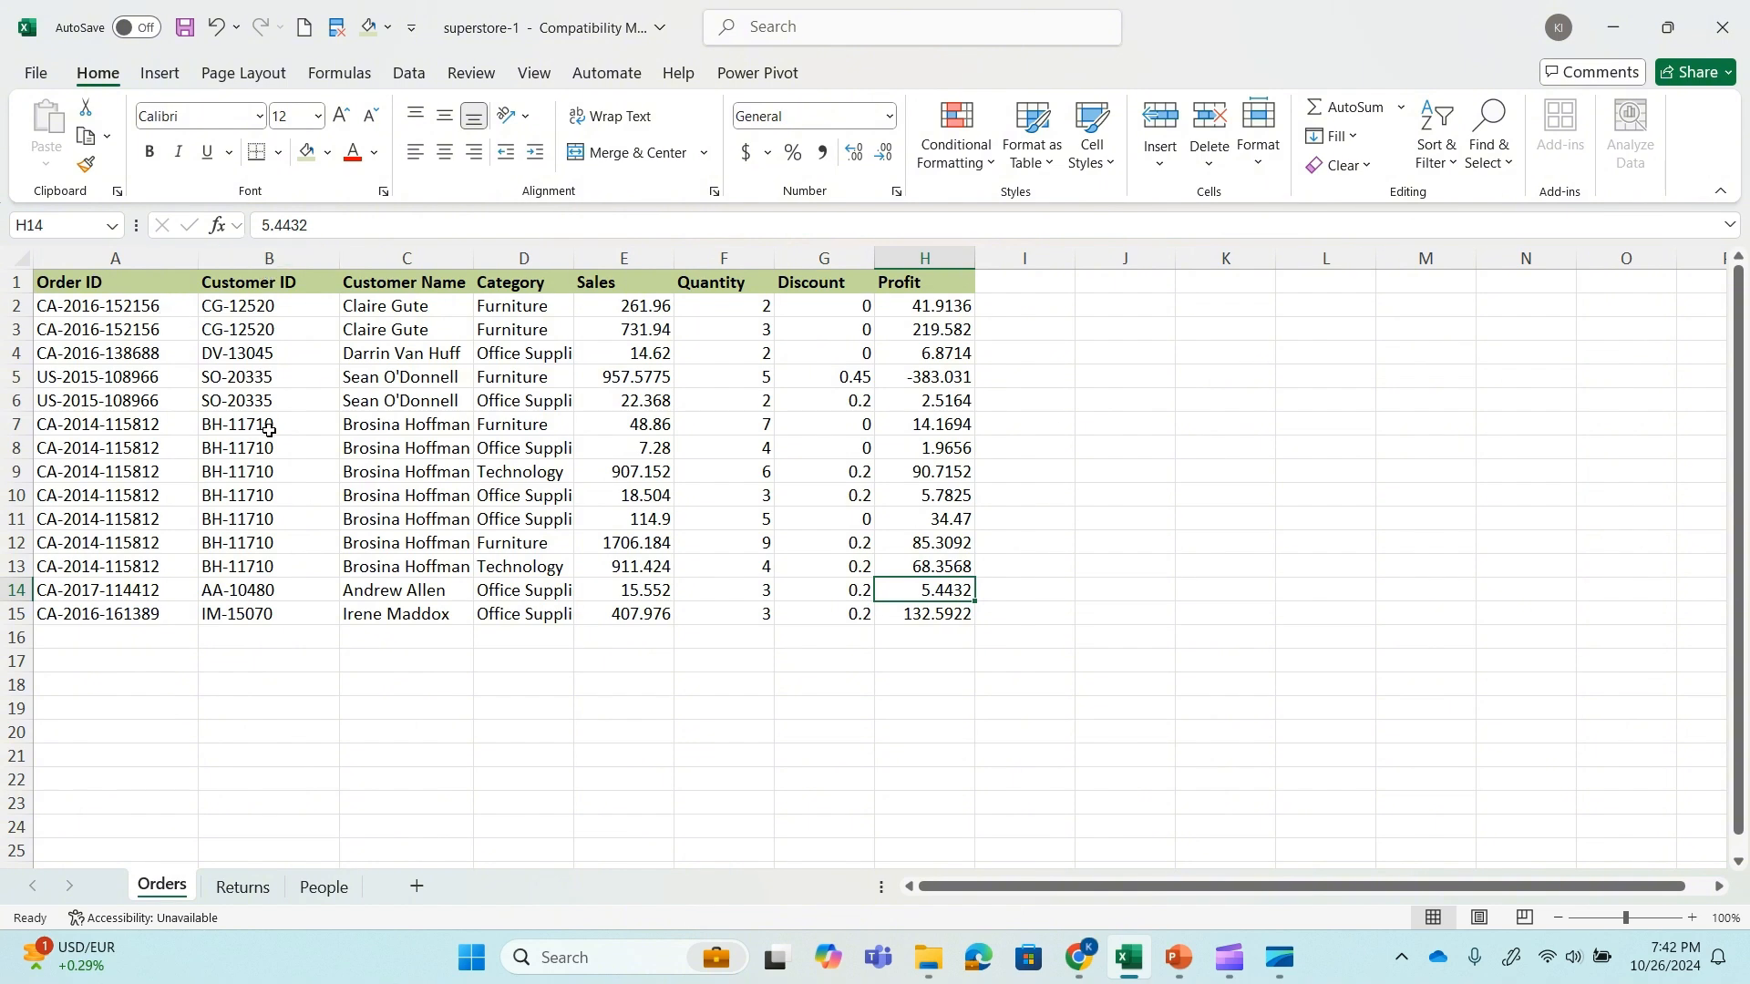
click(322, 891)
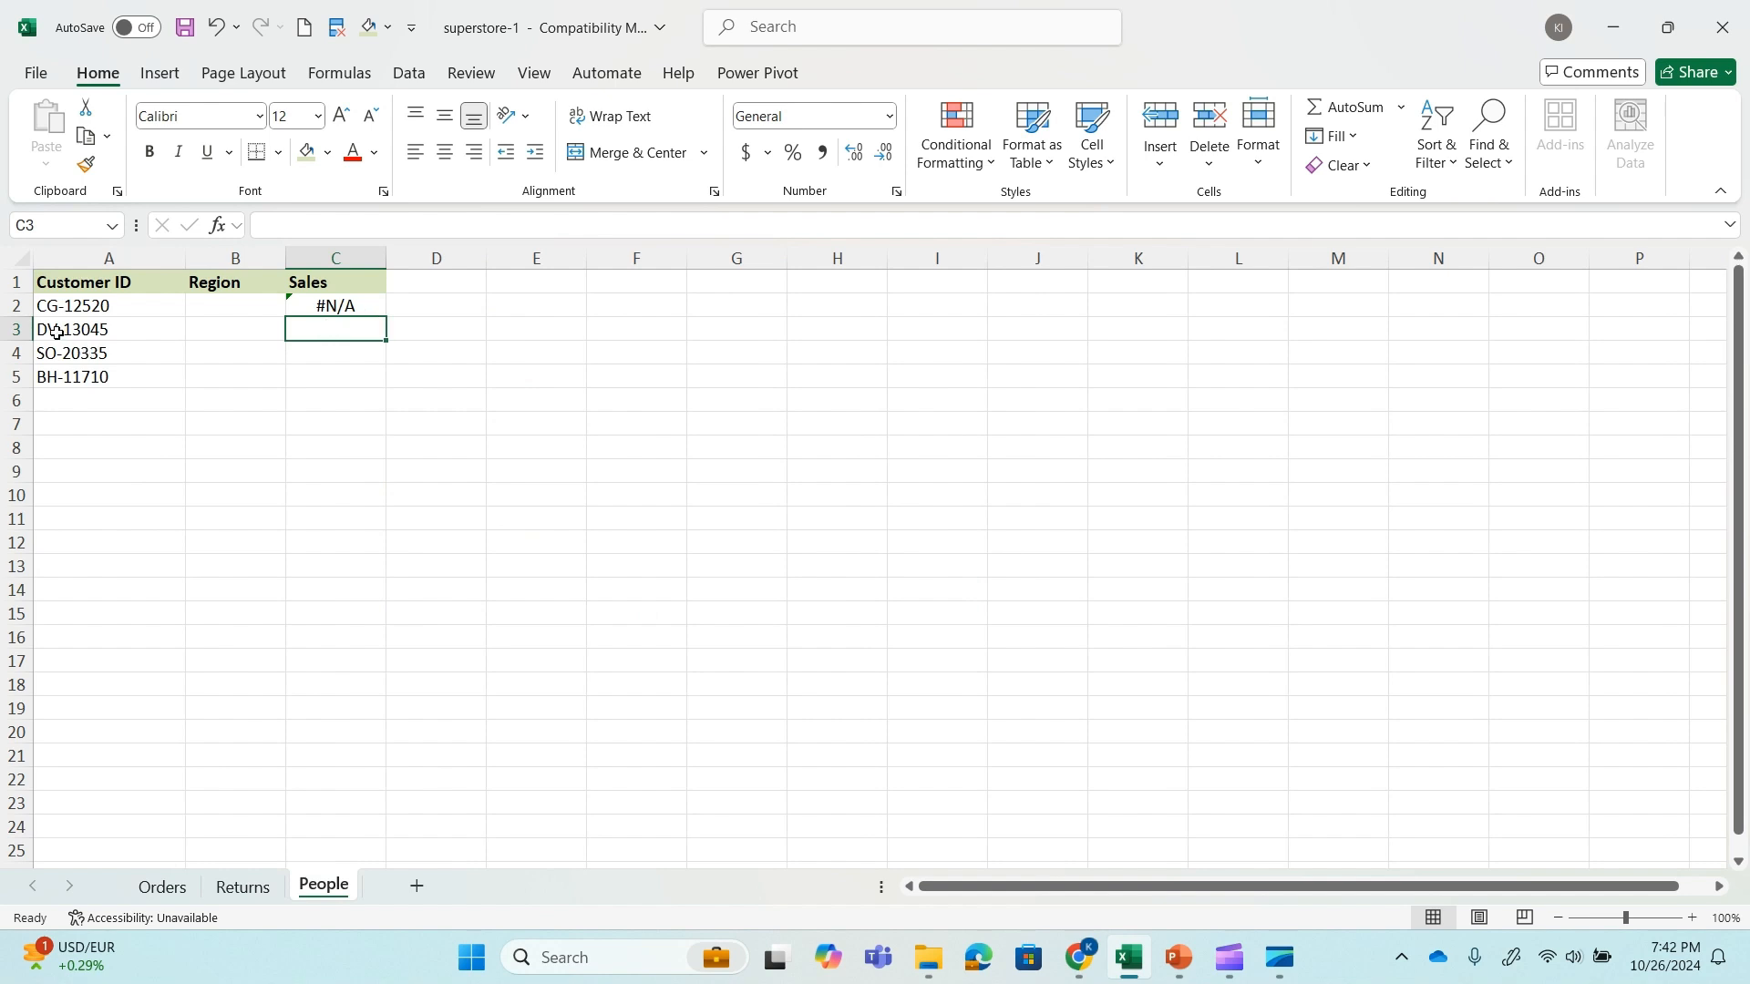
text(=vl)
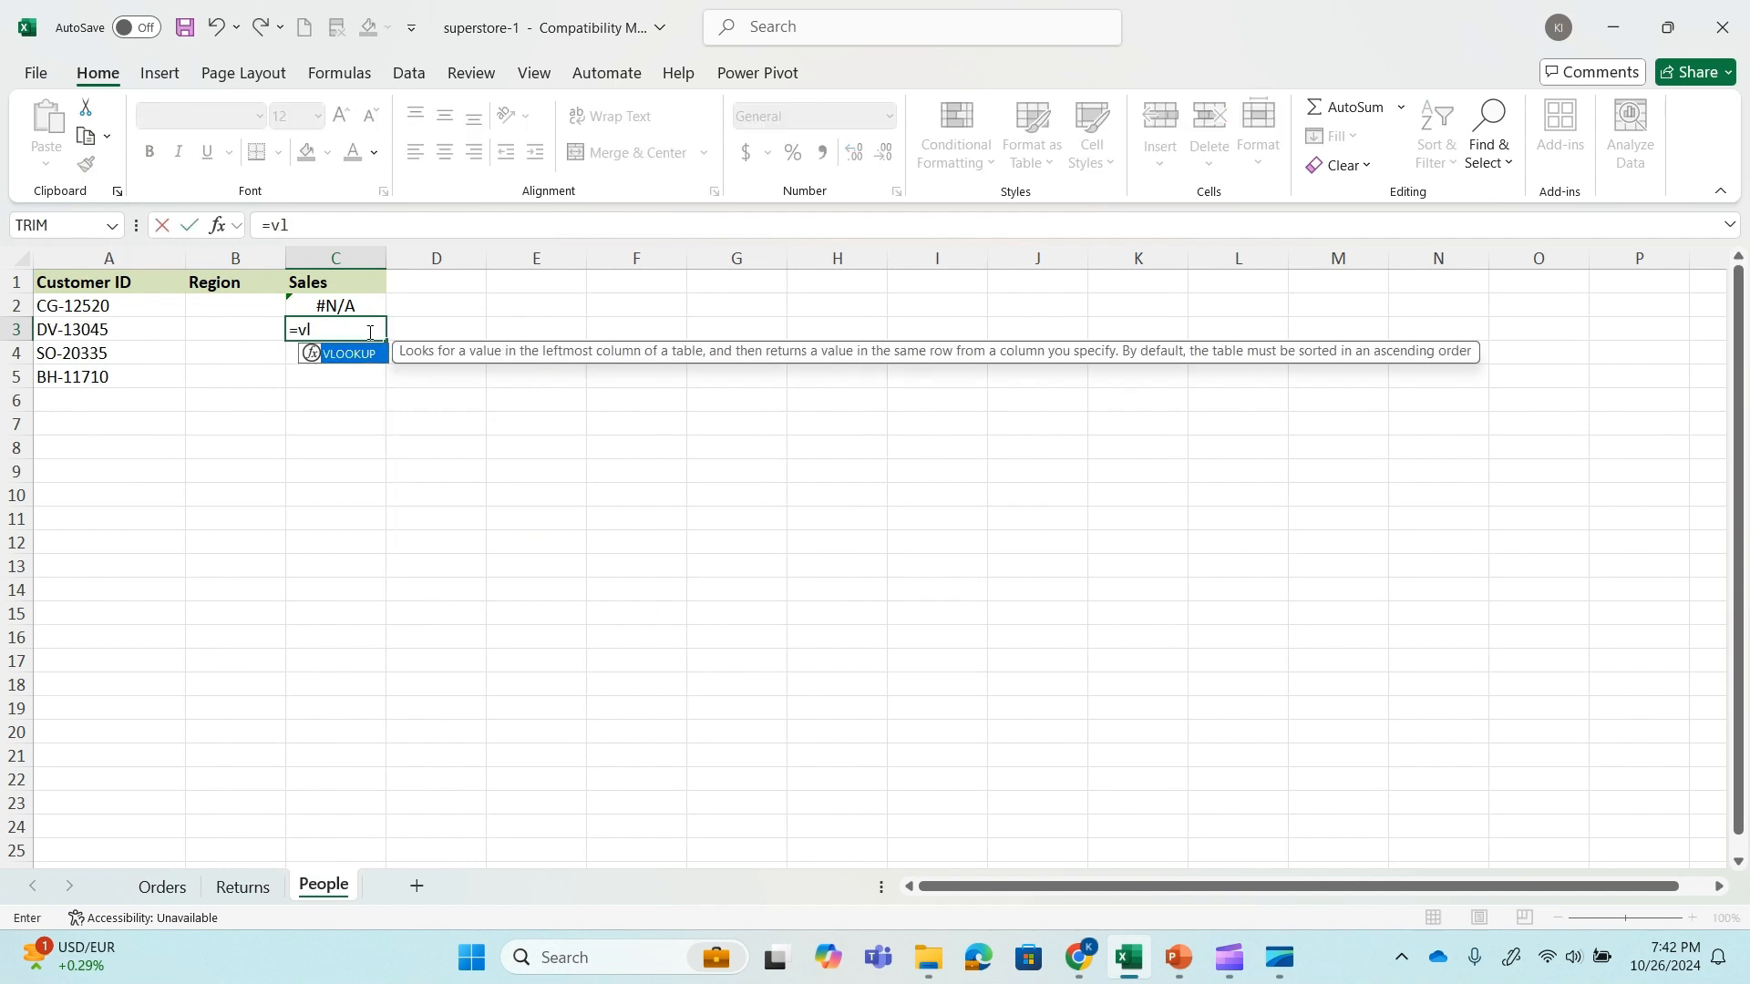
key(Tab)
click(136, 329)
text(,)
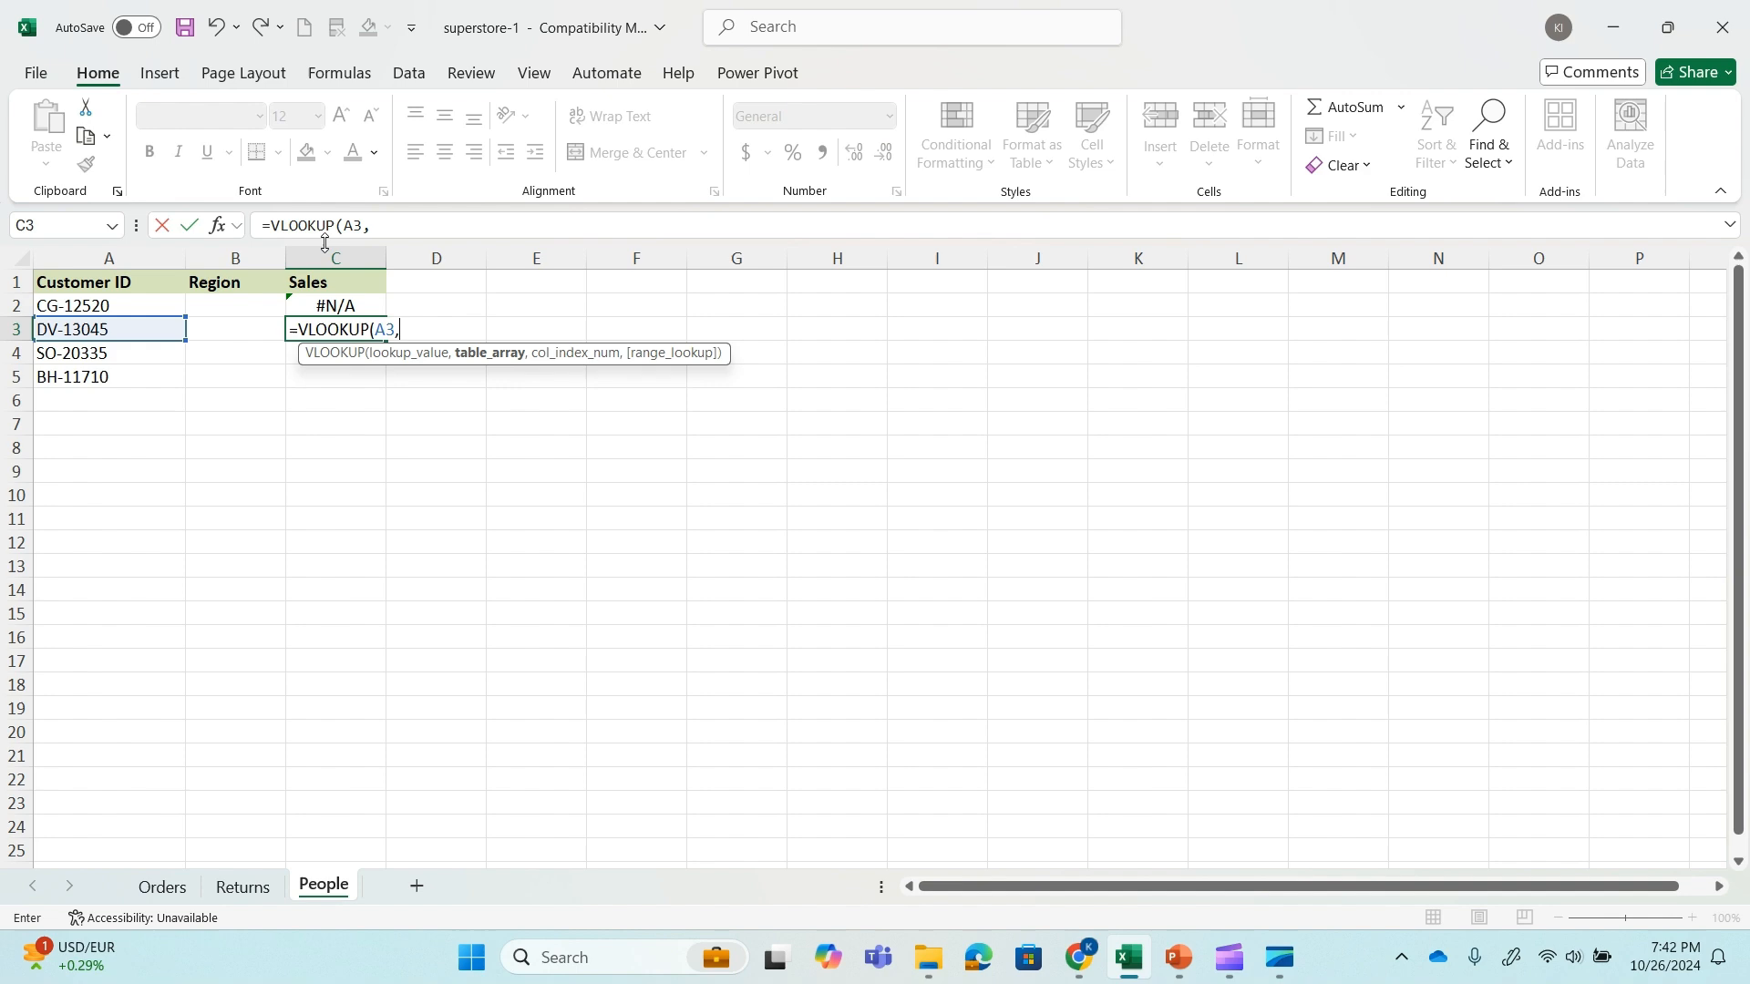
Complete the C3 formula with table array Orders!B1:H15, starting at the Customer ID column, column index 4 and match type 0.
click(156, 893)
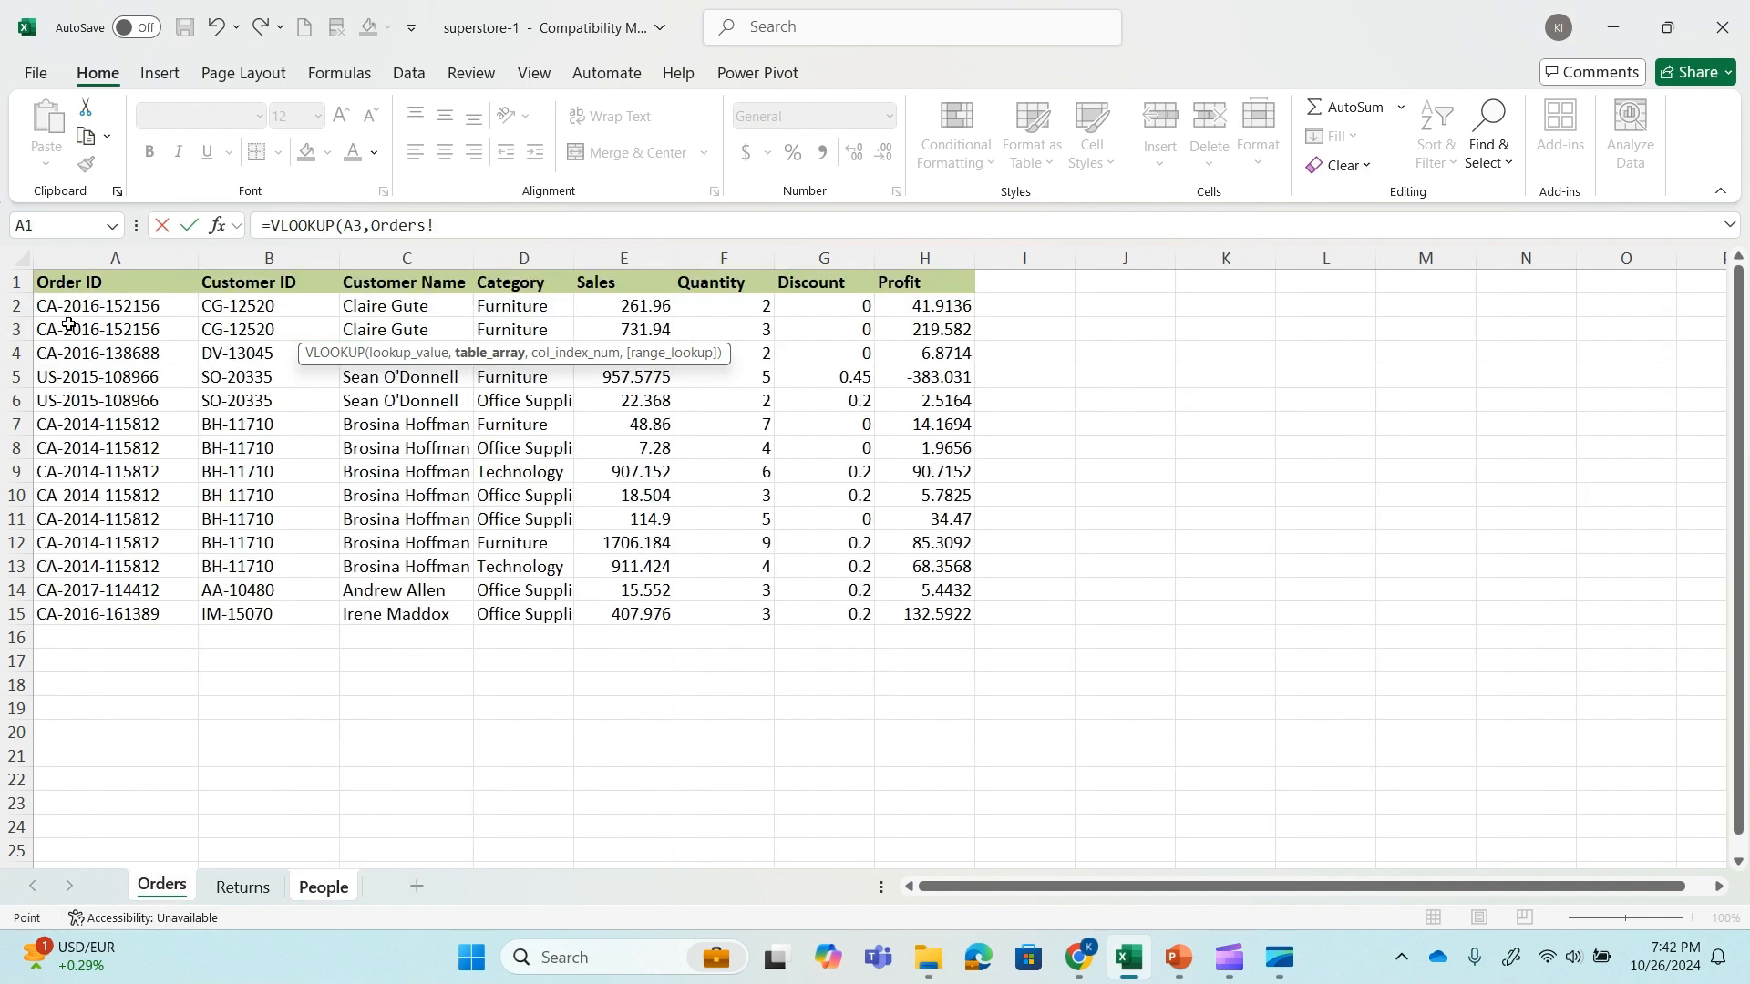
click(260, 284)
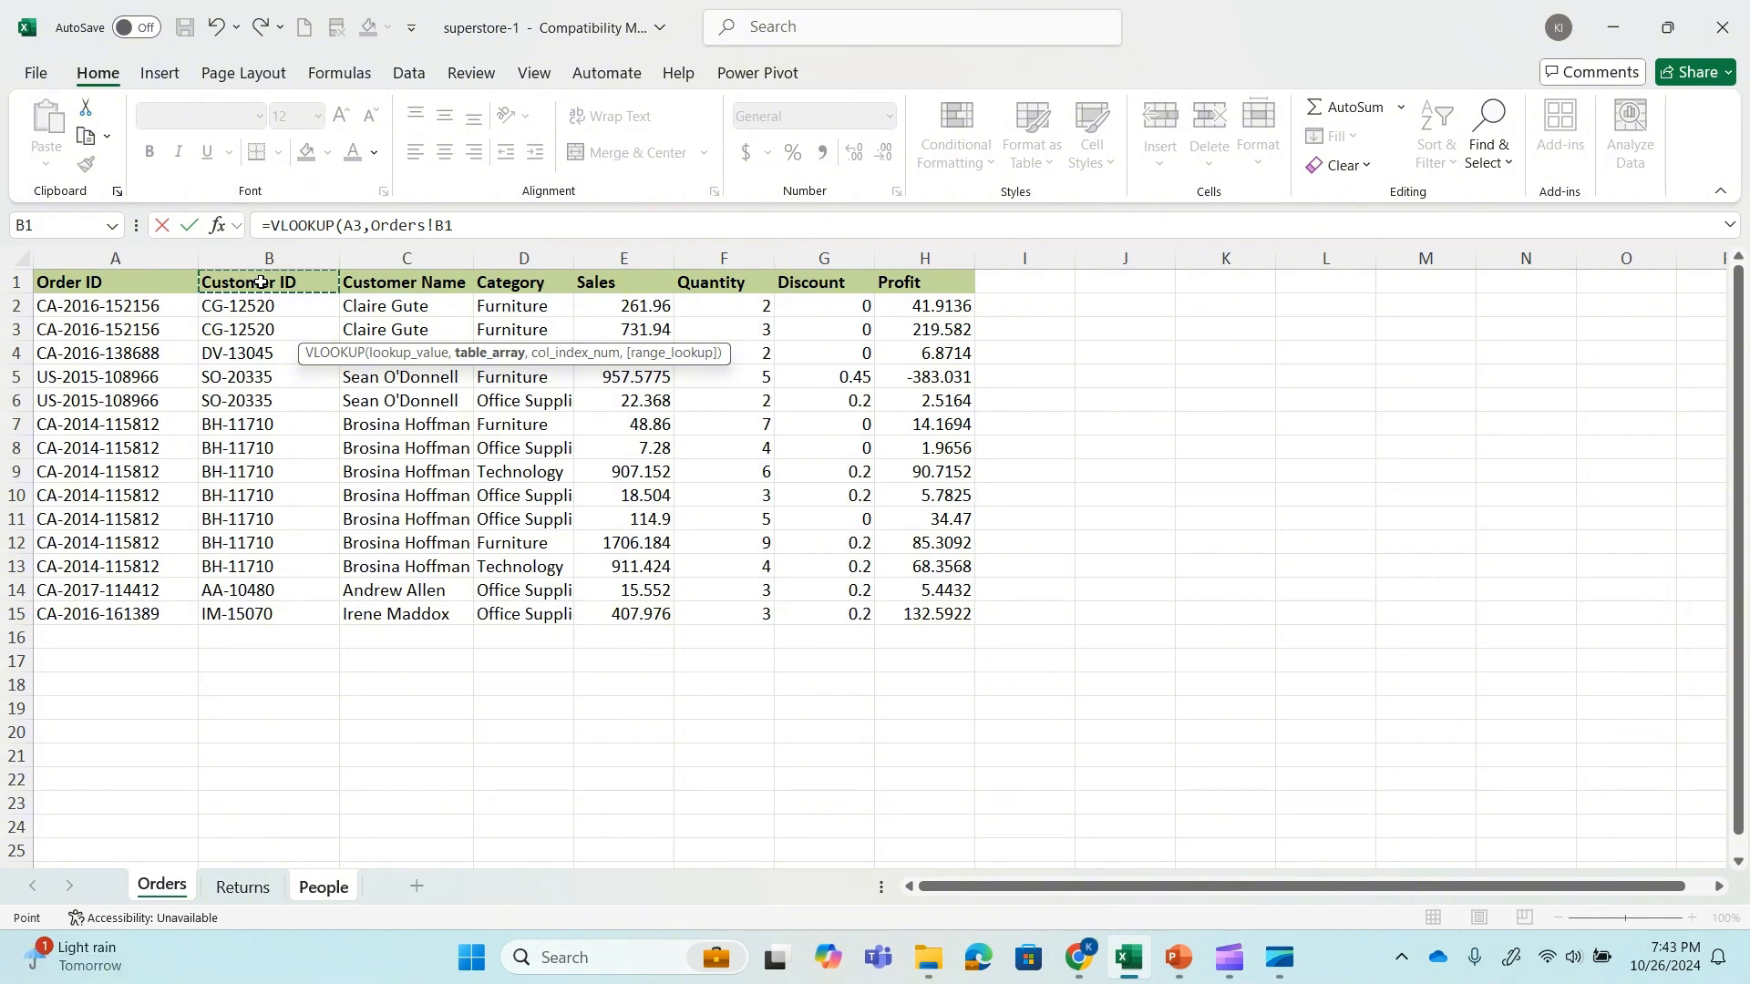
key(ctrl+shift+Right)
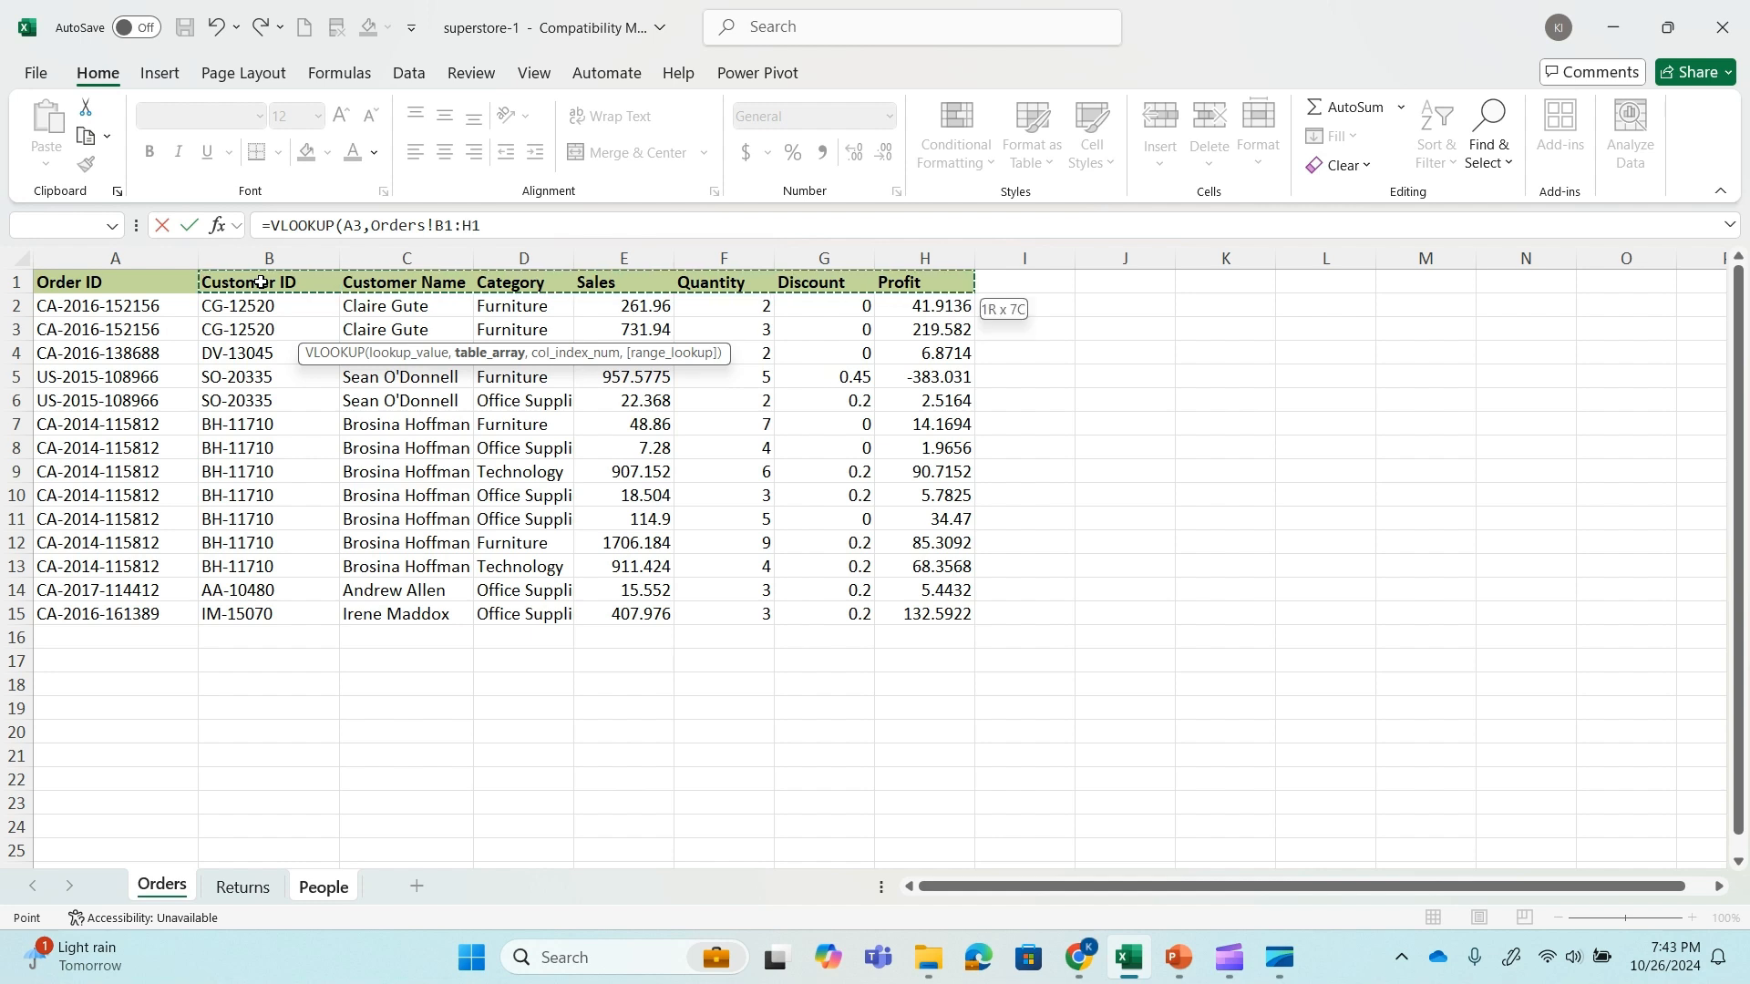
key(ctrl+shift+Down)
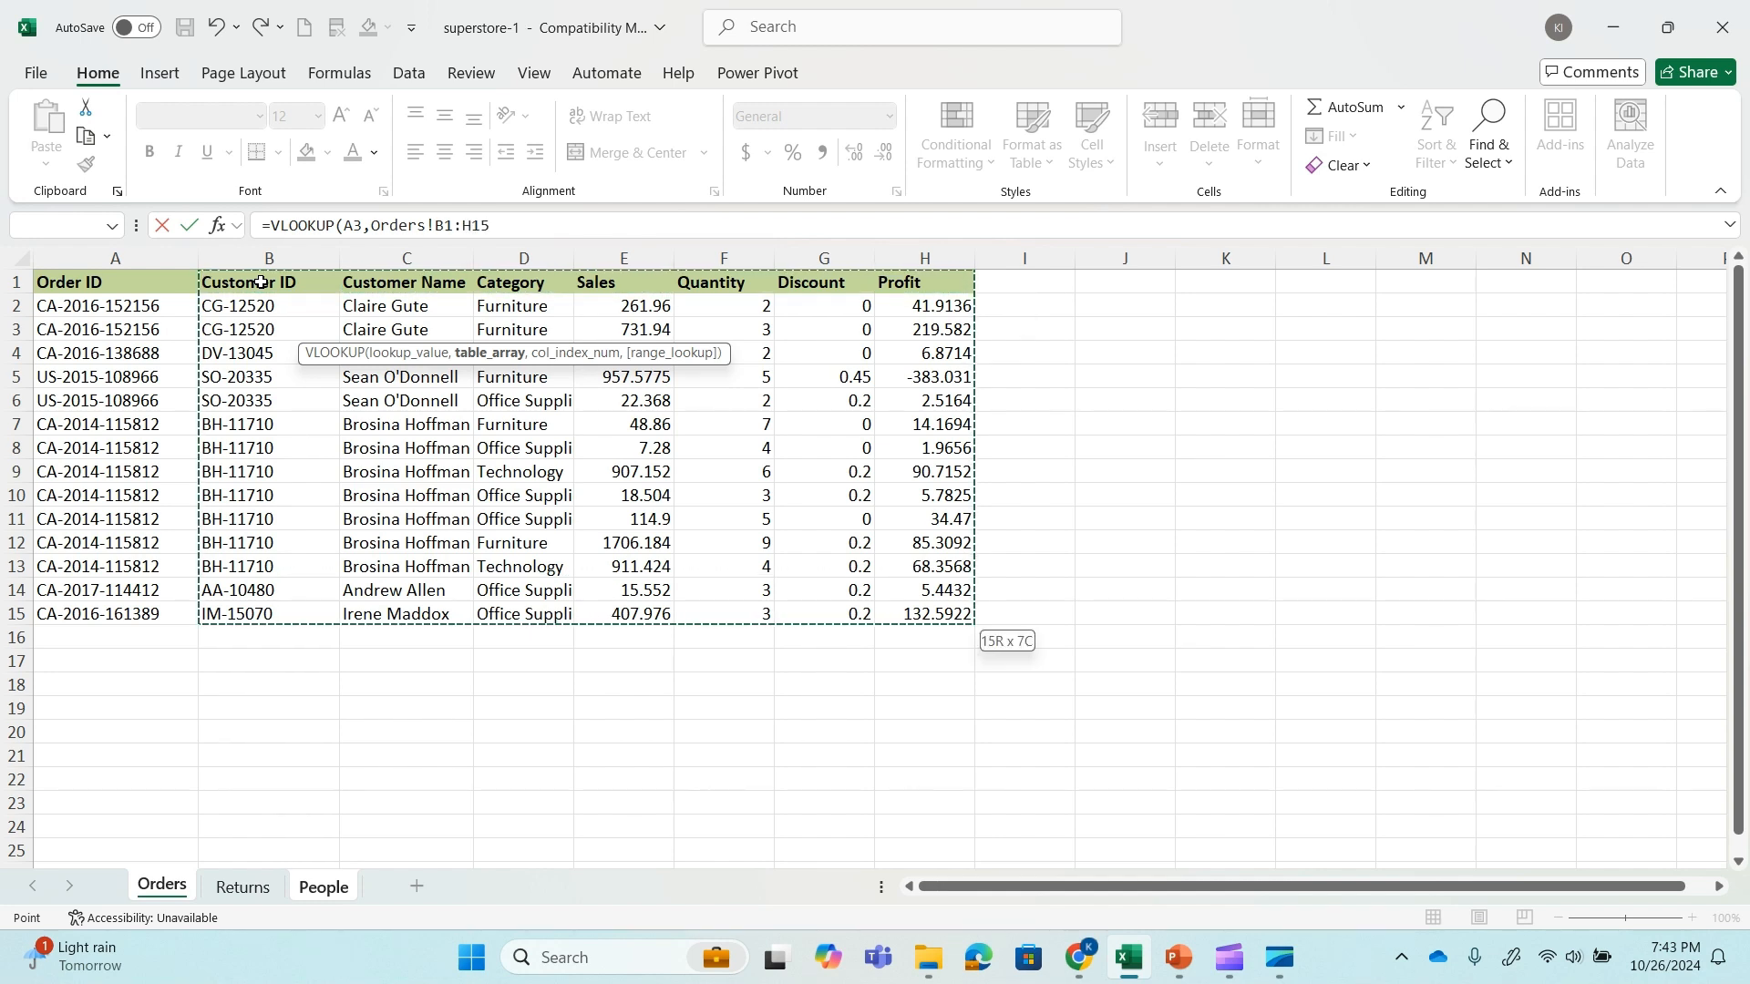
click(526, 219)
text(,)
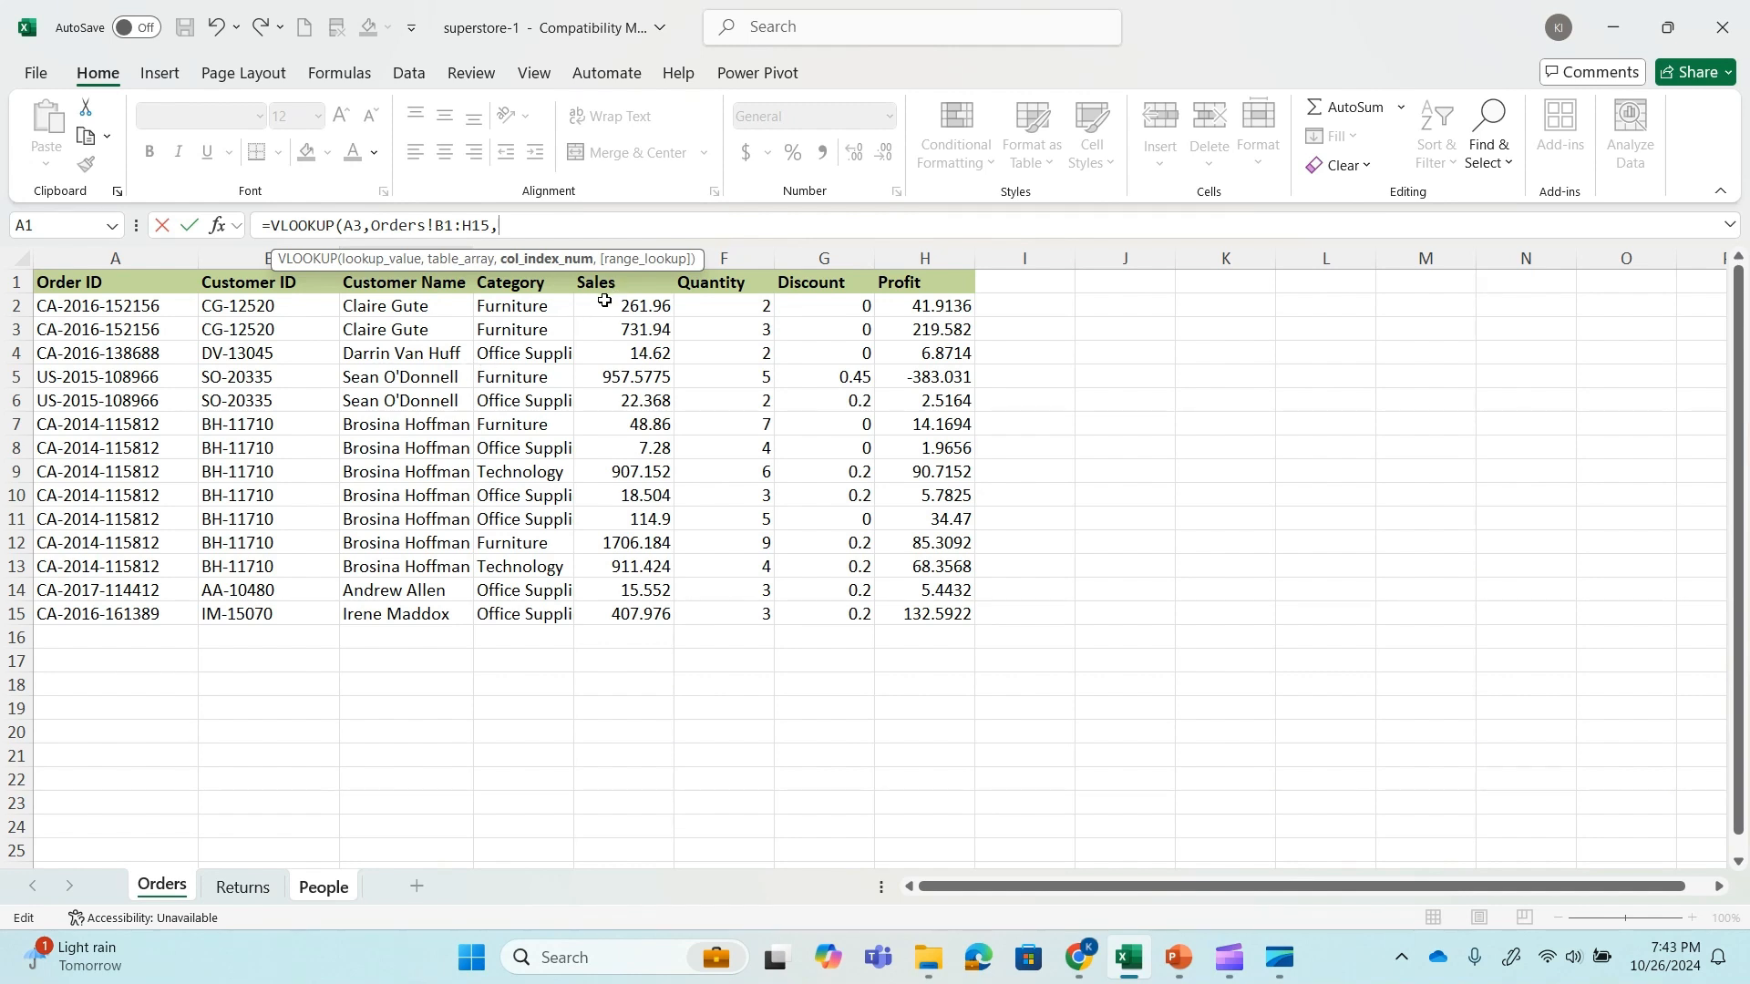
text(4,0))
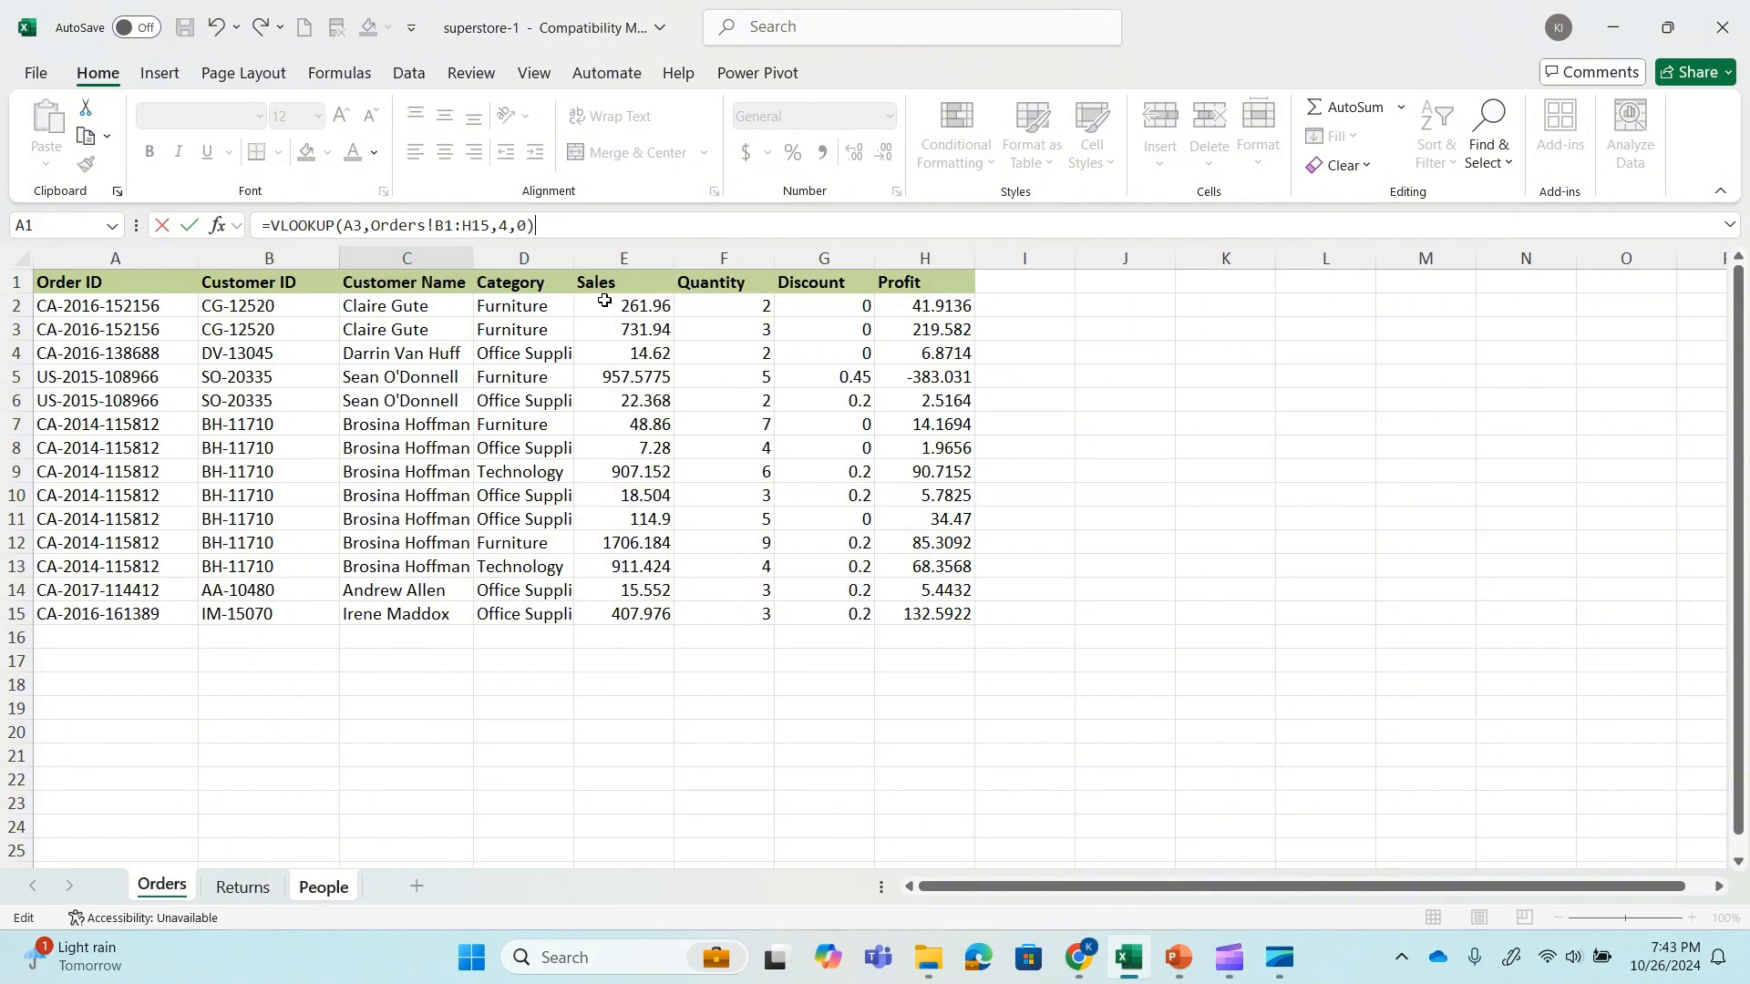
key(Return)
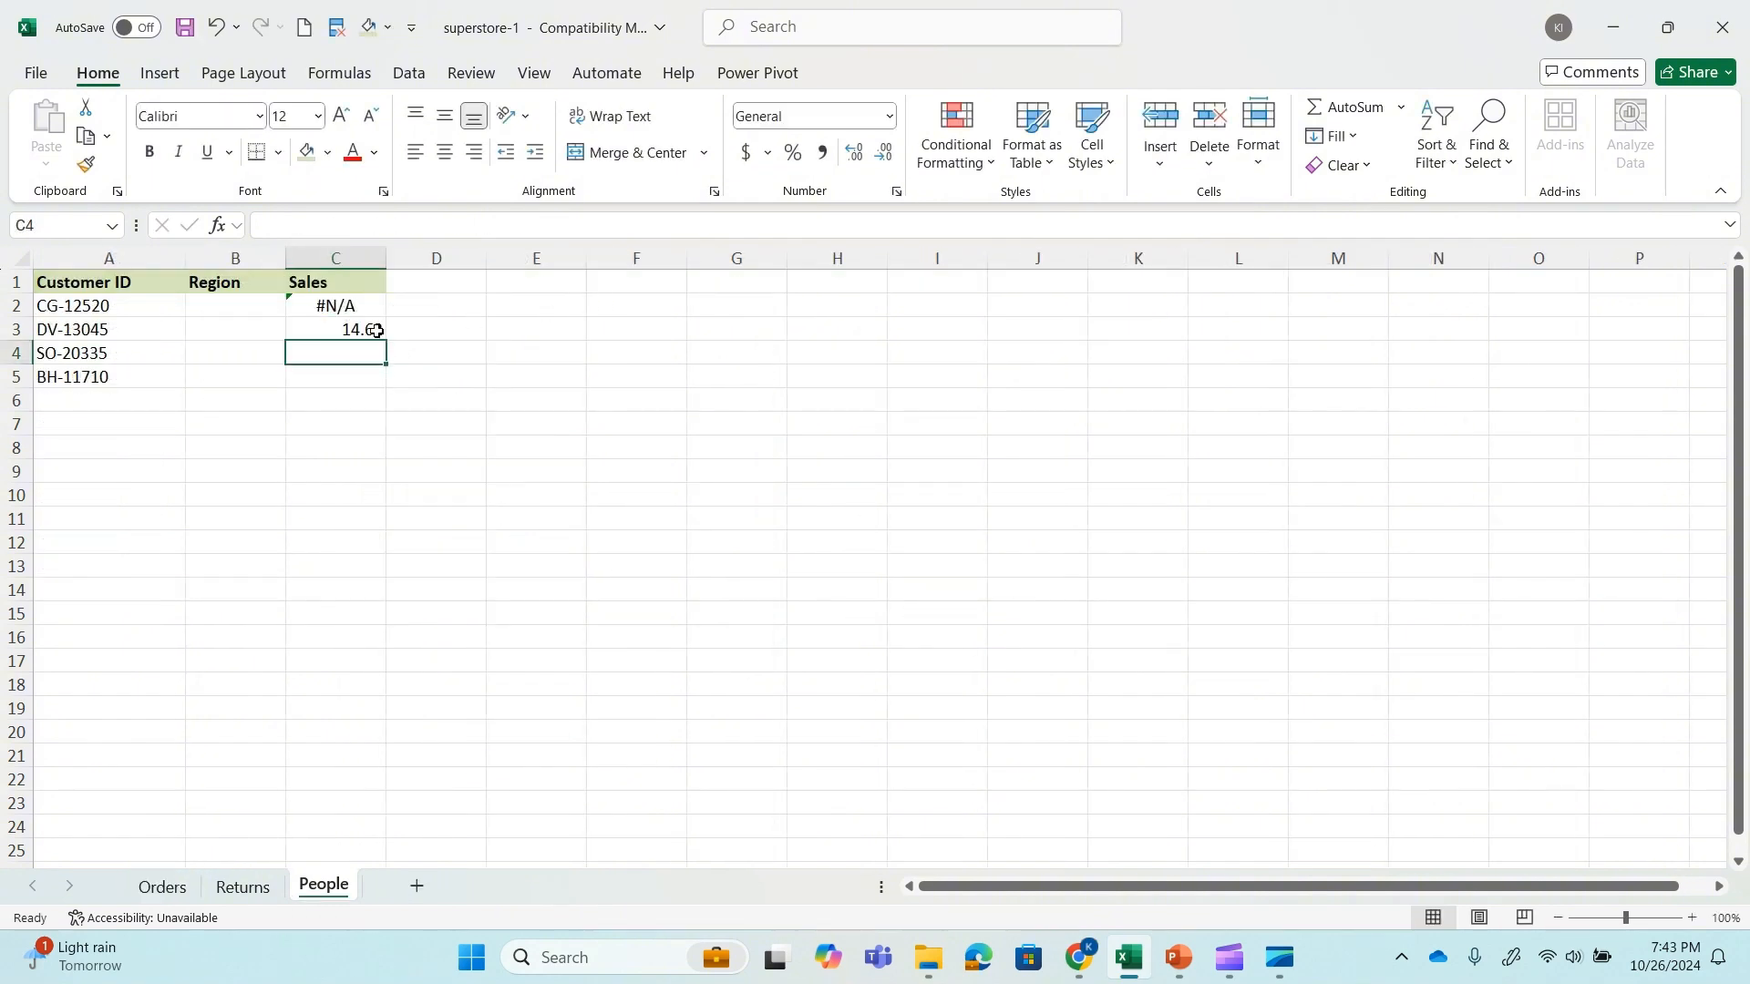
Compare the sales value returned for the customer in A3 with row 4 of the Orders sheet.
click(83, 331)
click(169, 887)
click(16, 352)
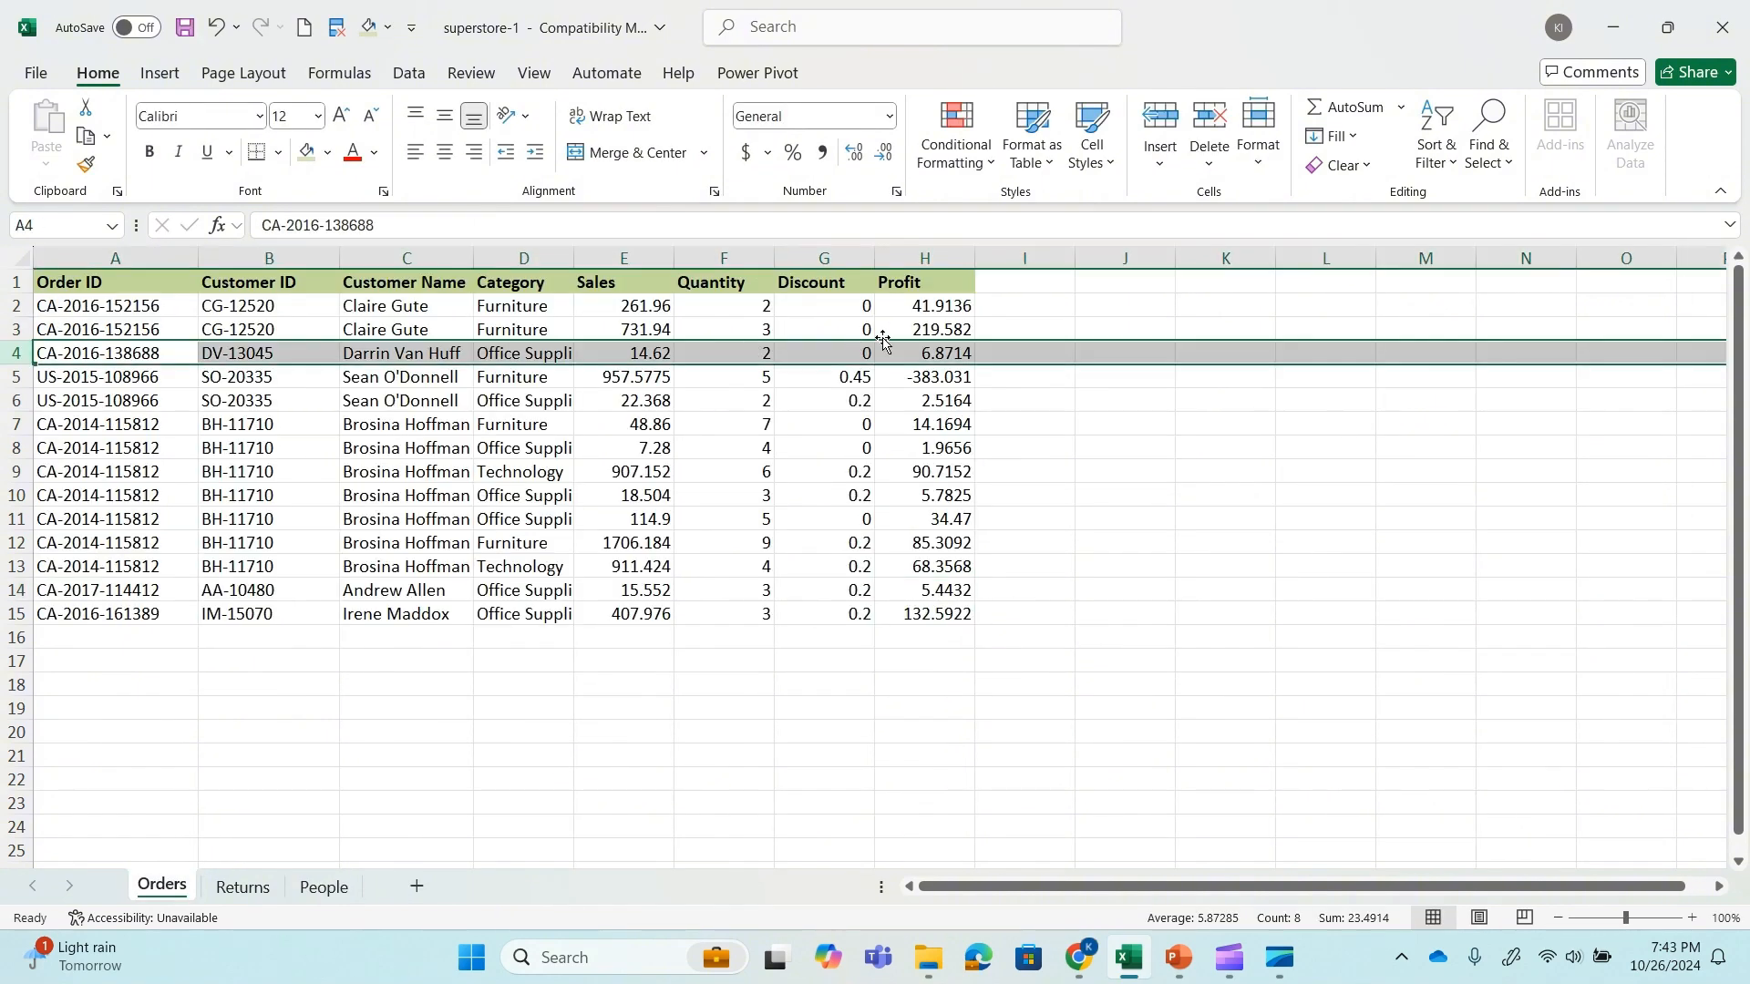
click(321, 887)
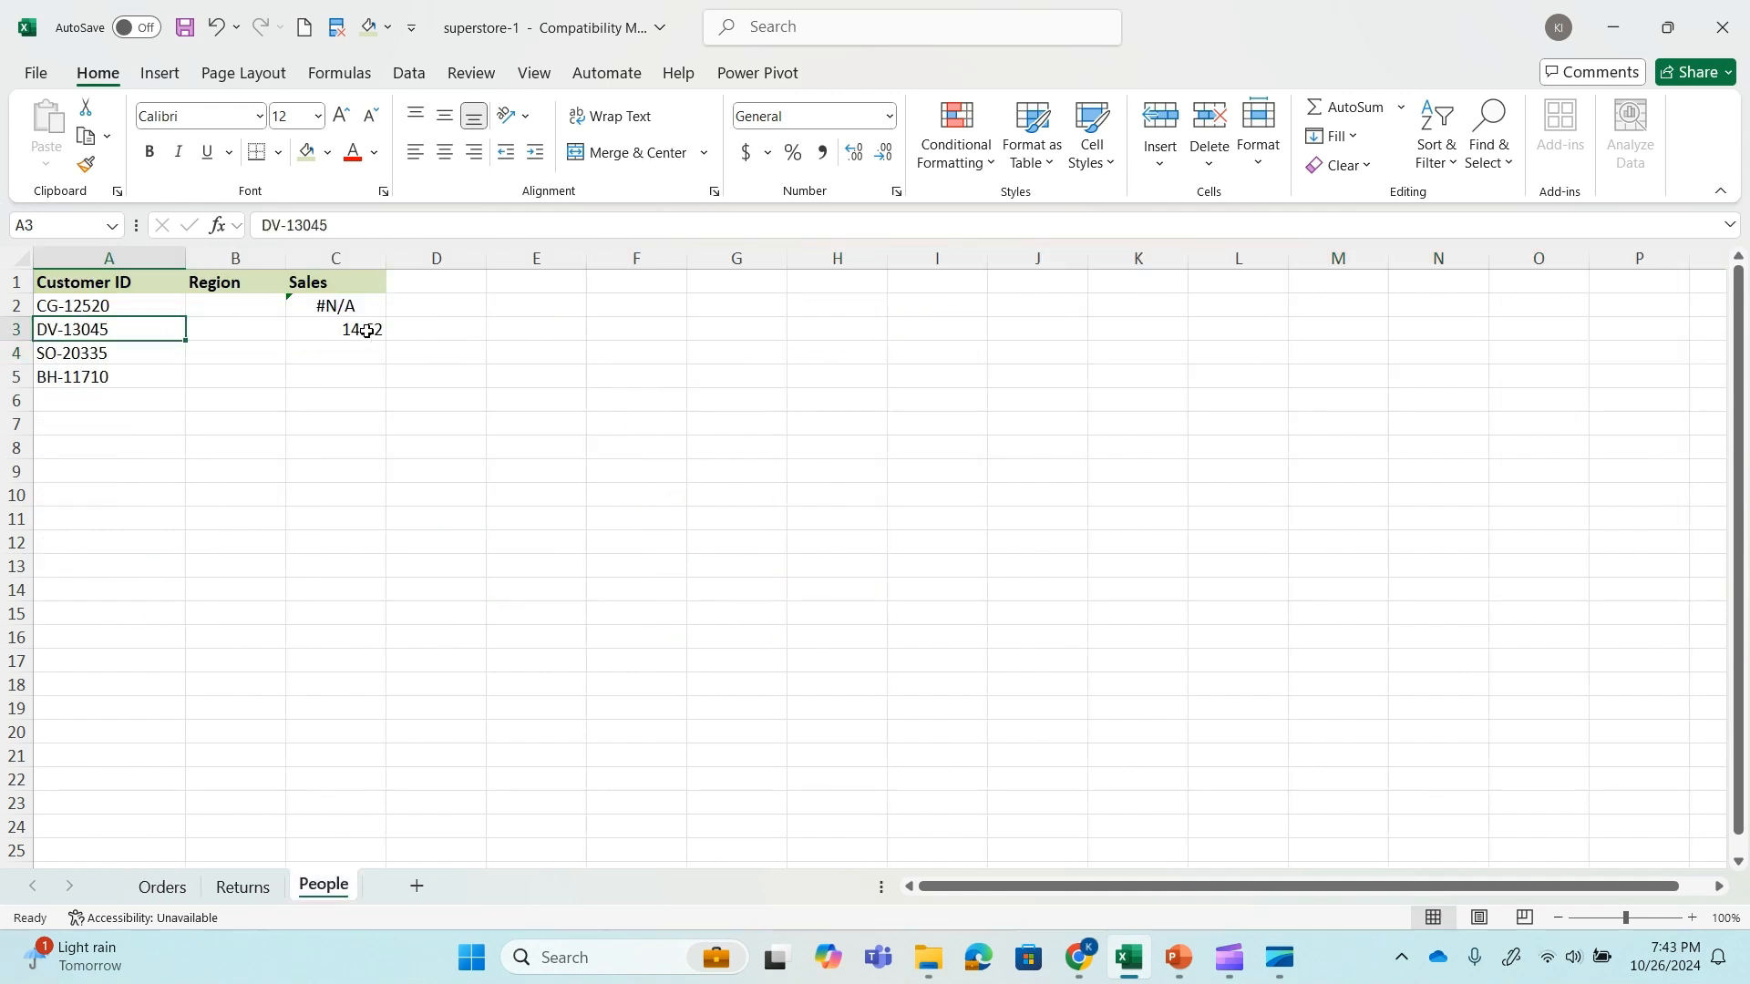
Compare the VLOOKUP formulas in People cells C2 and C3, and review the Customer ID column's position on the Orders sheet.
click(339, 311)
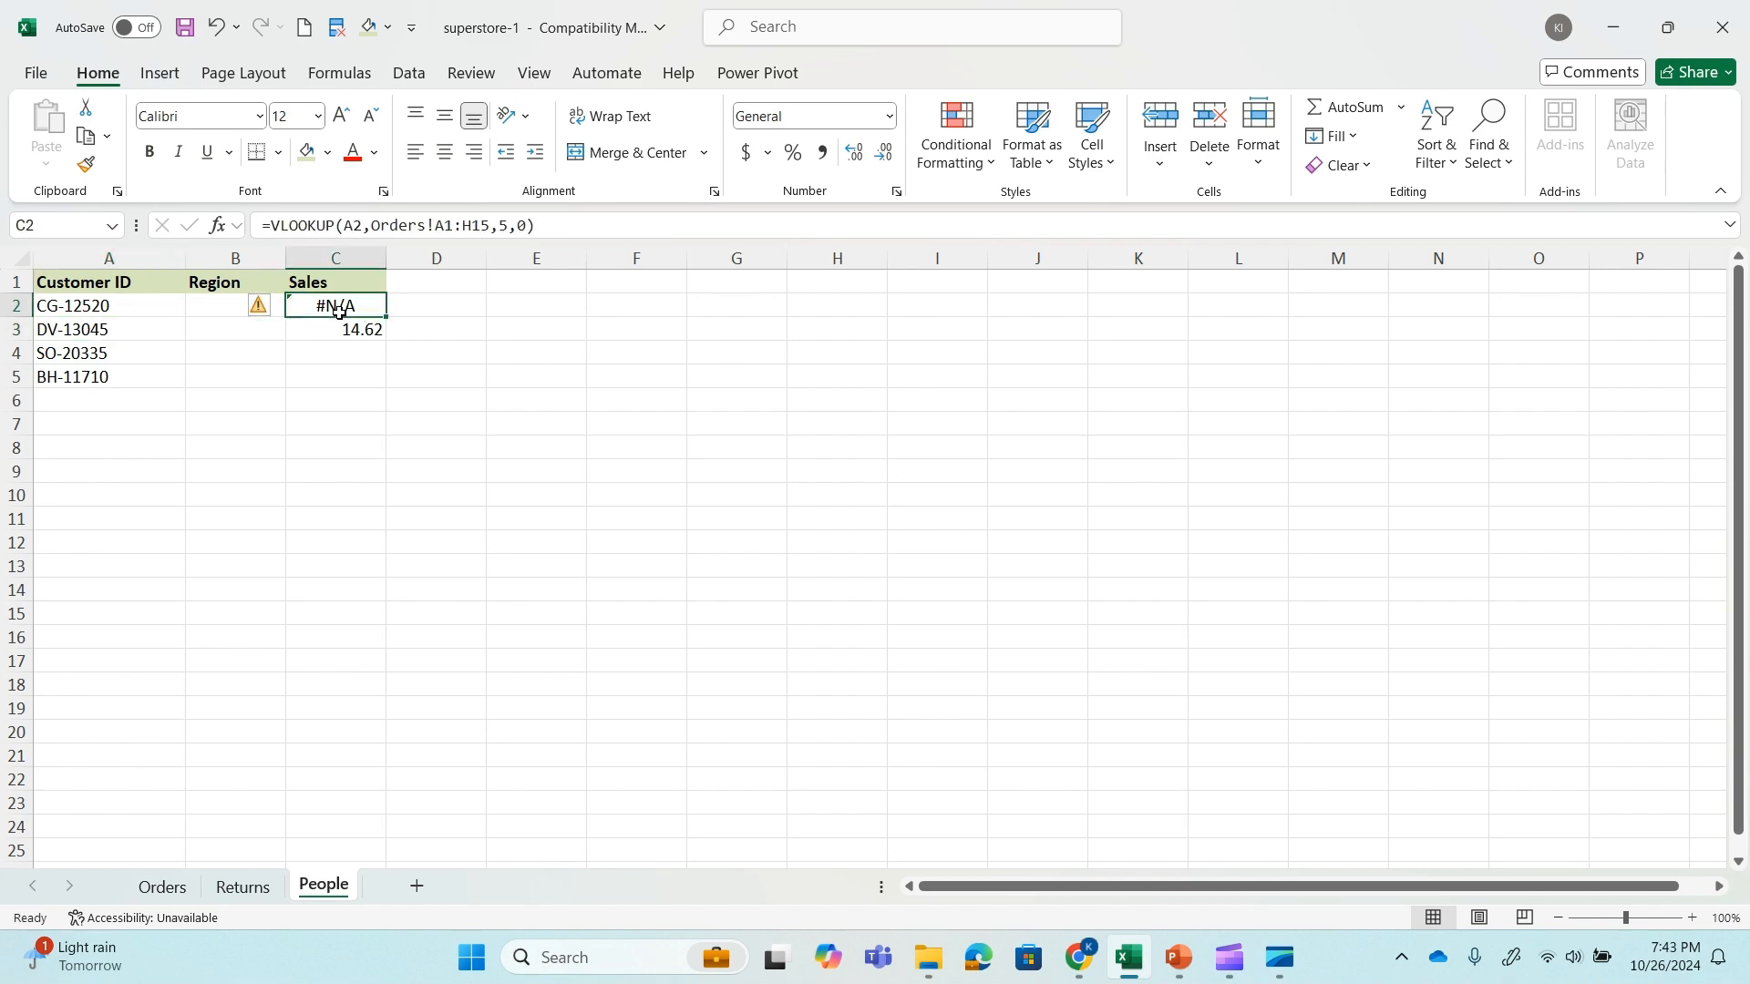
click(353, 335)
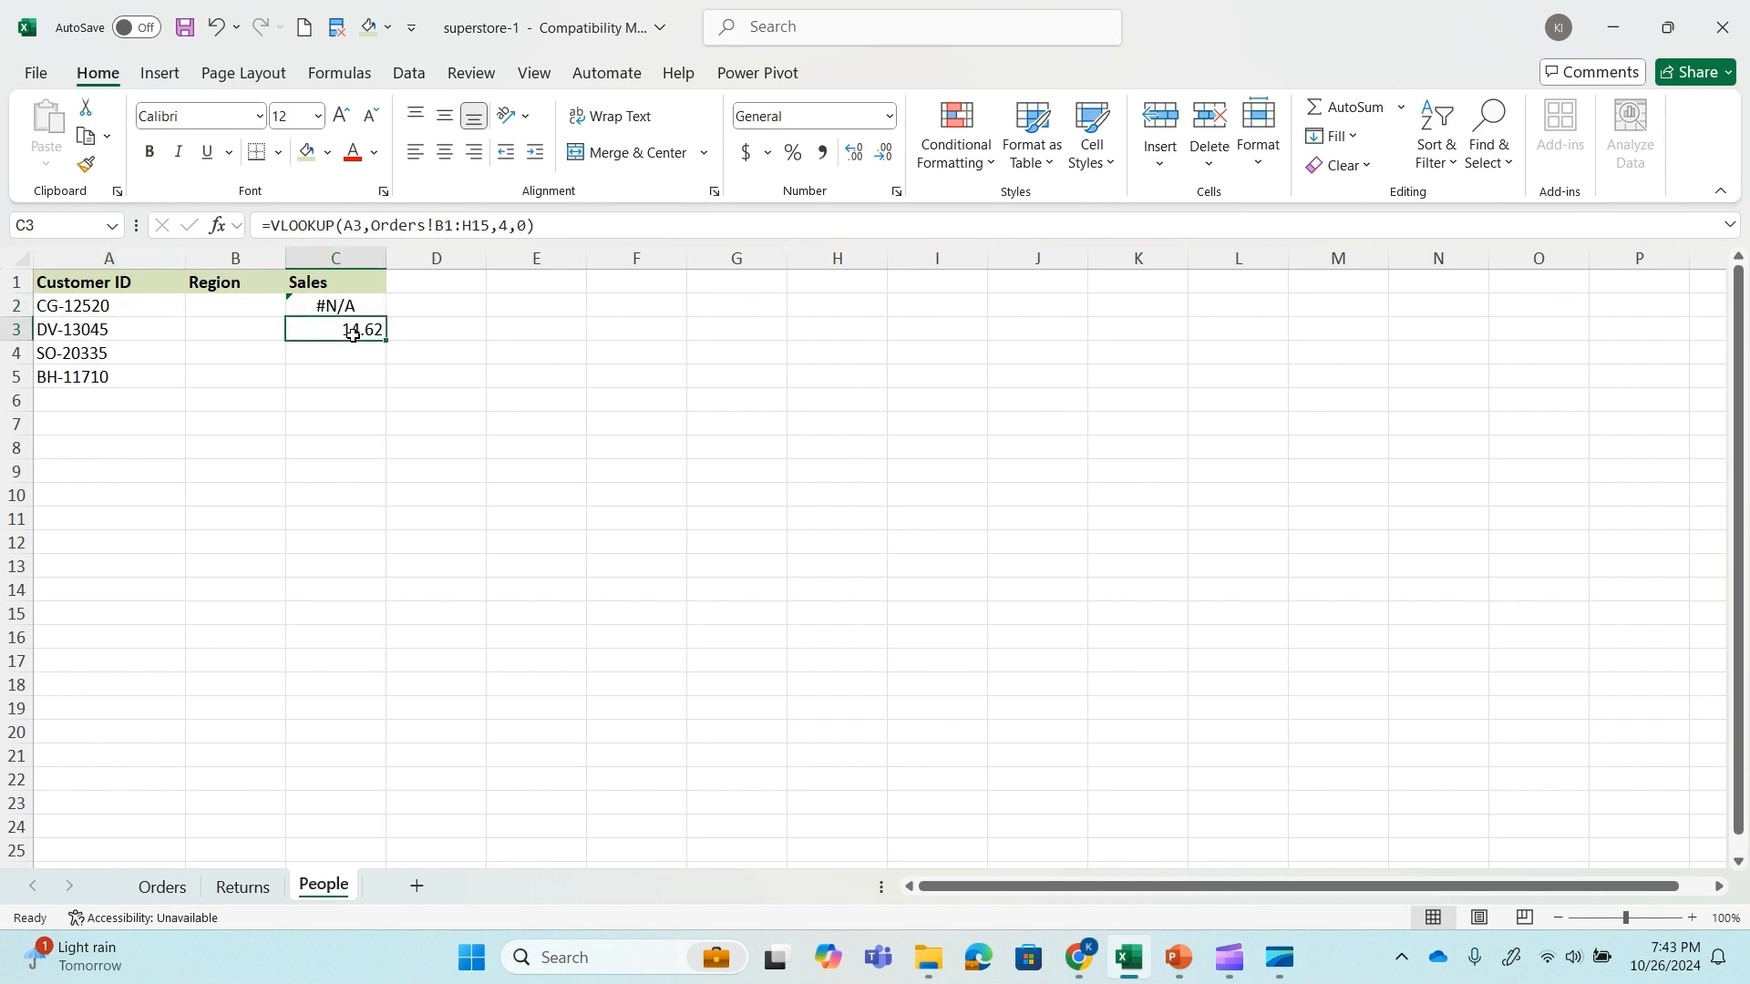
click(162, 885)
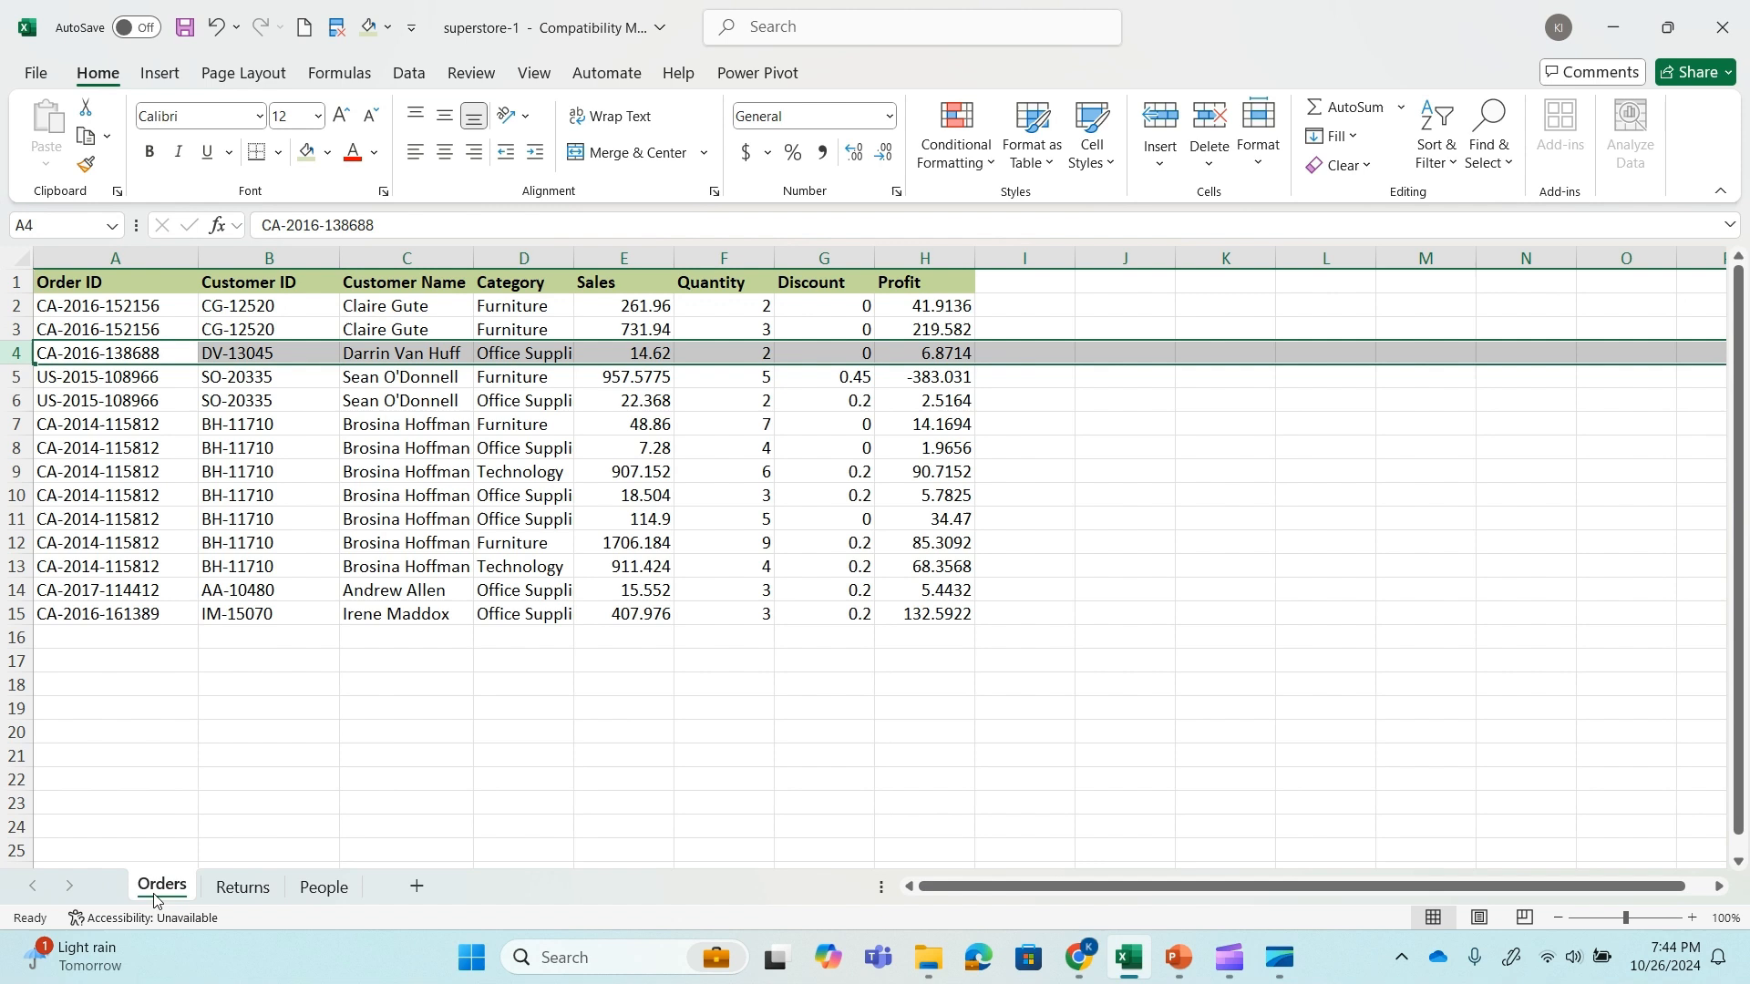
click(211, 495)
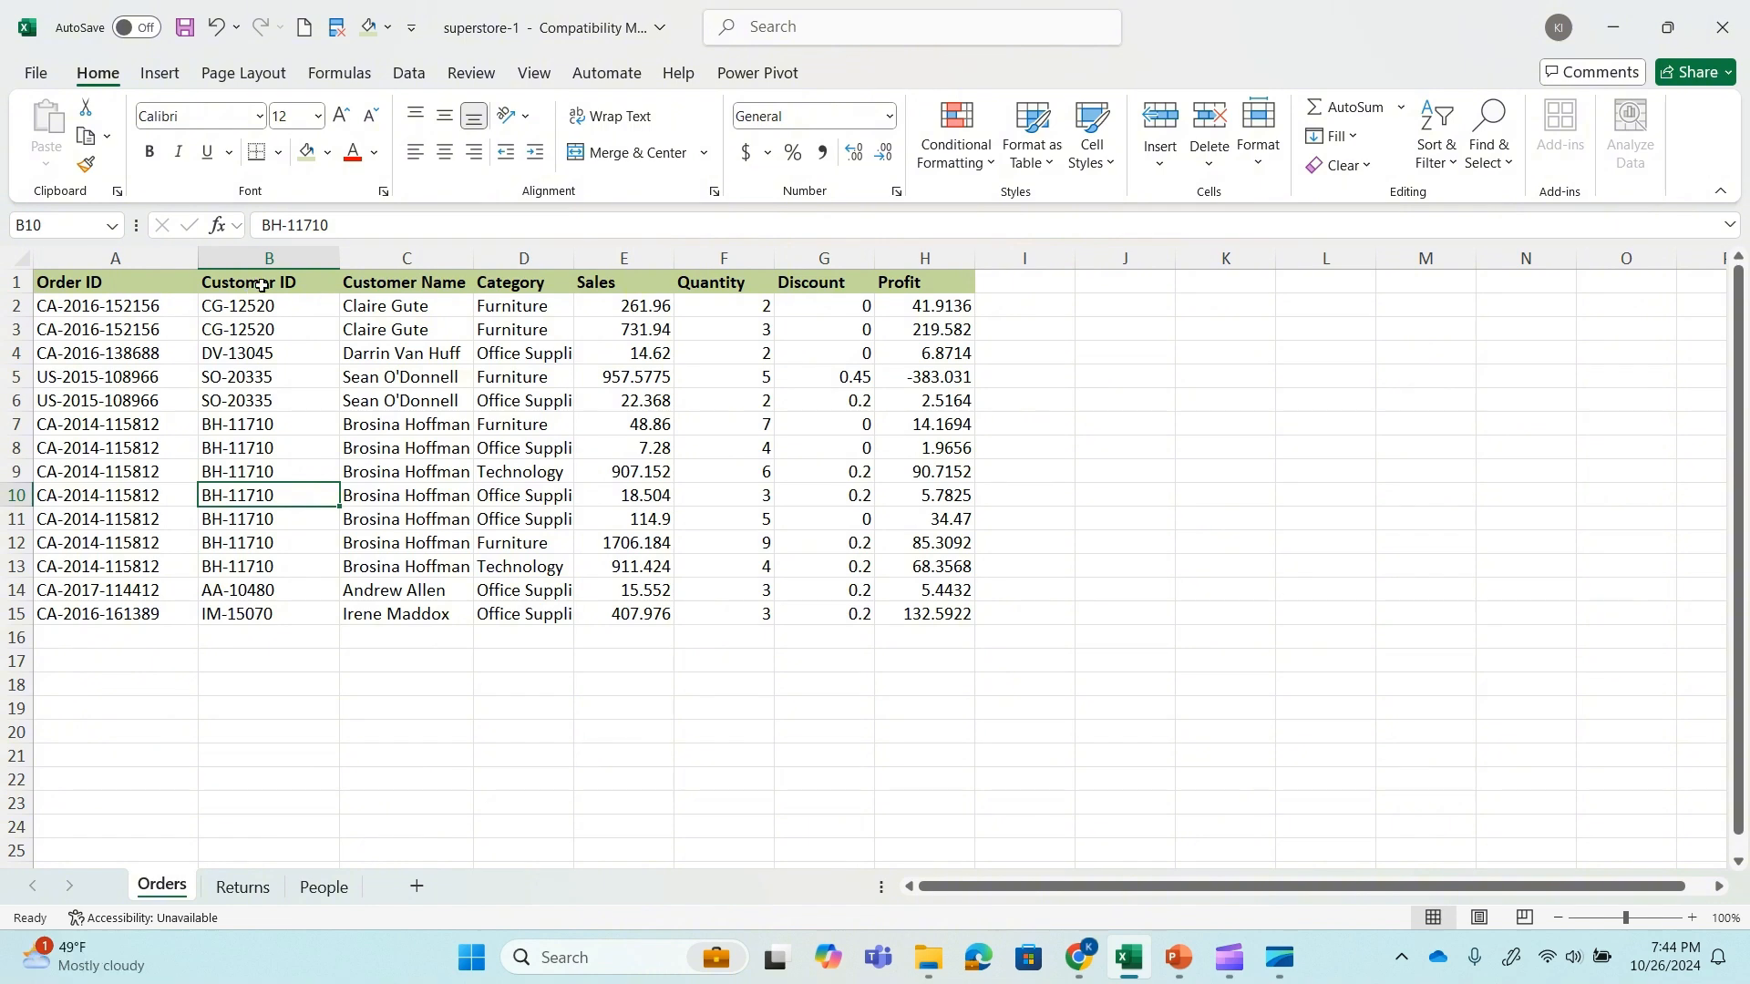
Switch to the PowerPoint slide show and advance to the slide about exact match by default.
click(1184, 961)
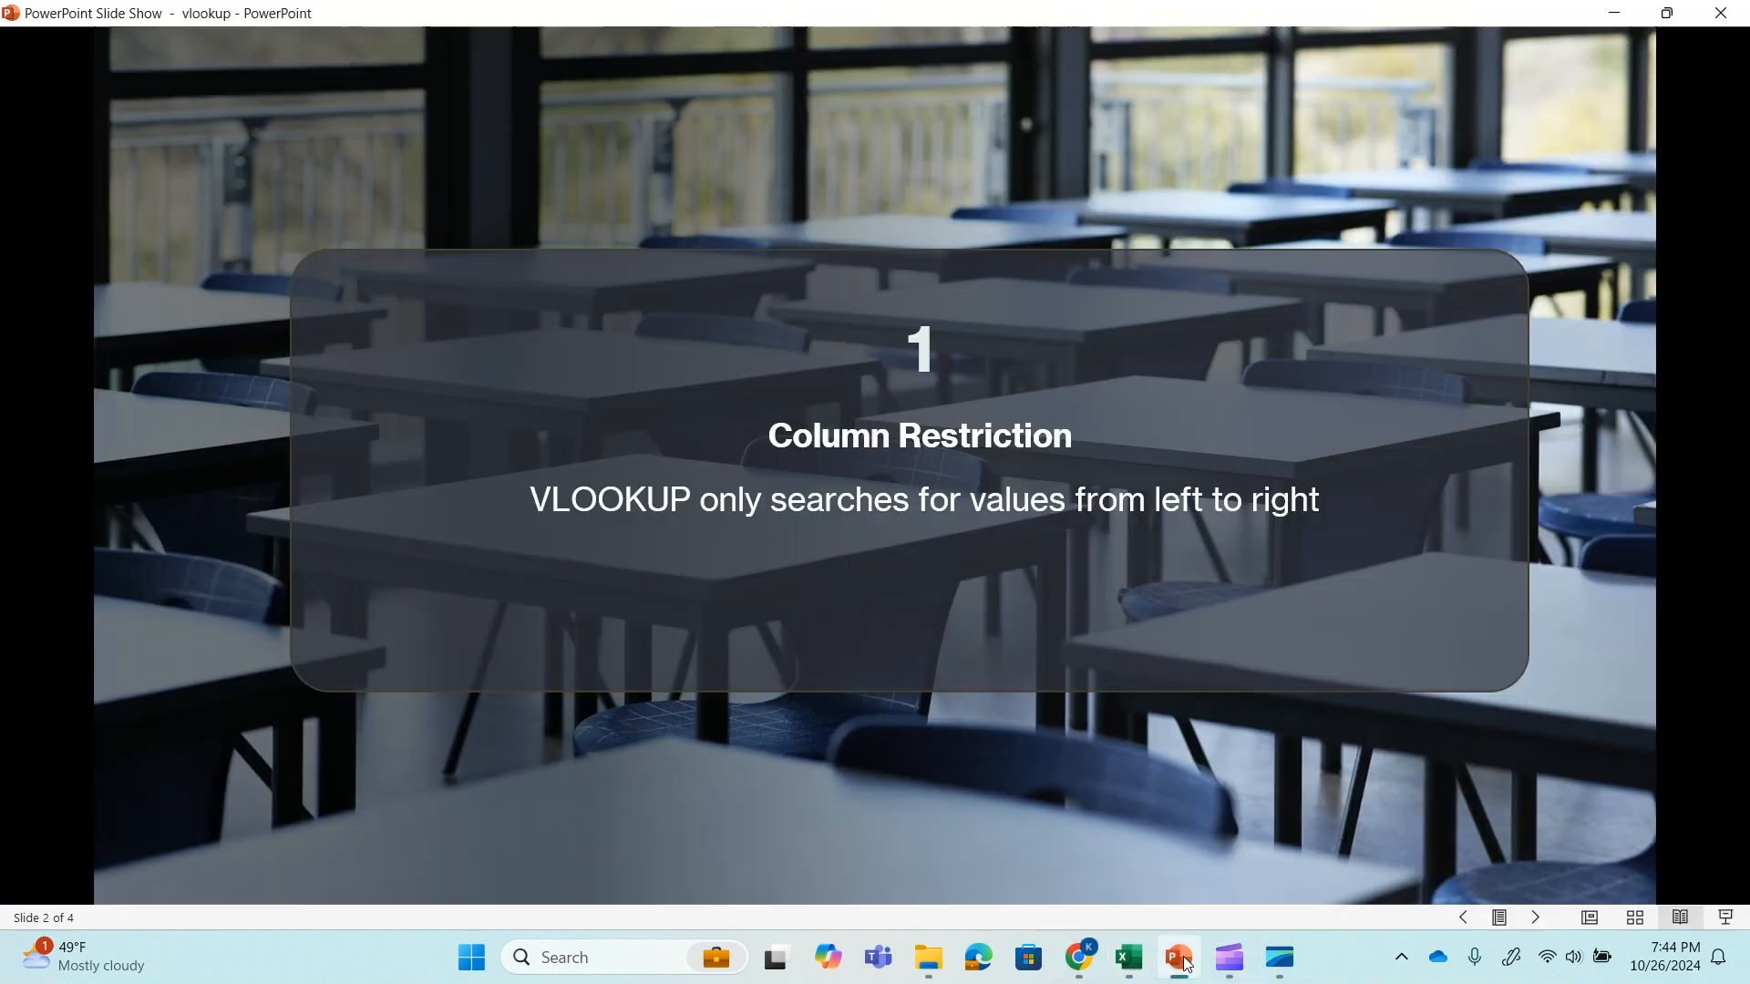
click(1287, 530)
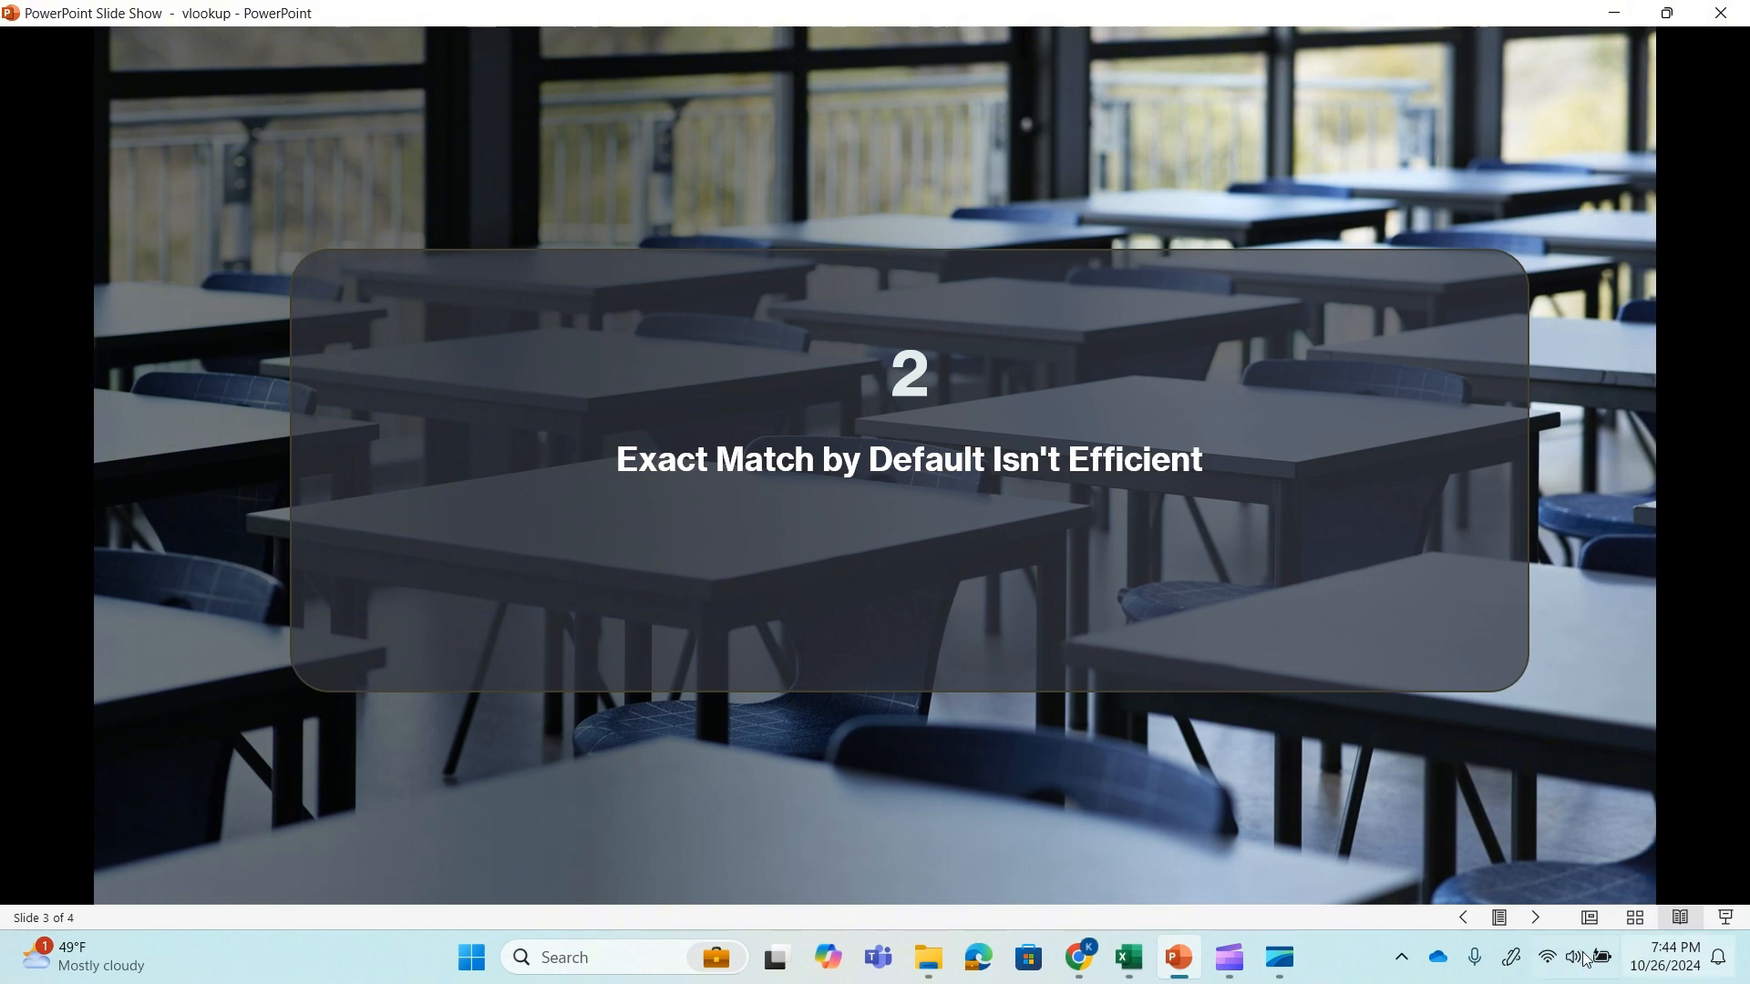
Switch to the Excel workbook and remove the match type argument from the VLOOKUP formula in People cell C3.
click(1127, 959)
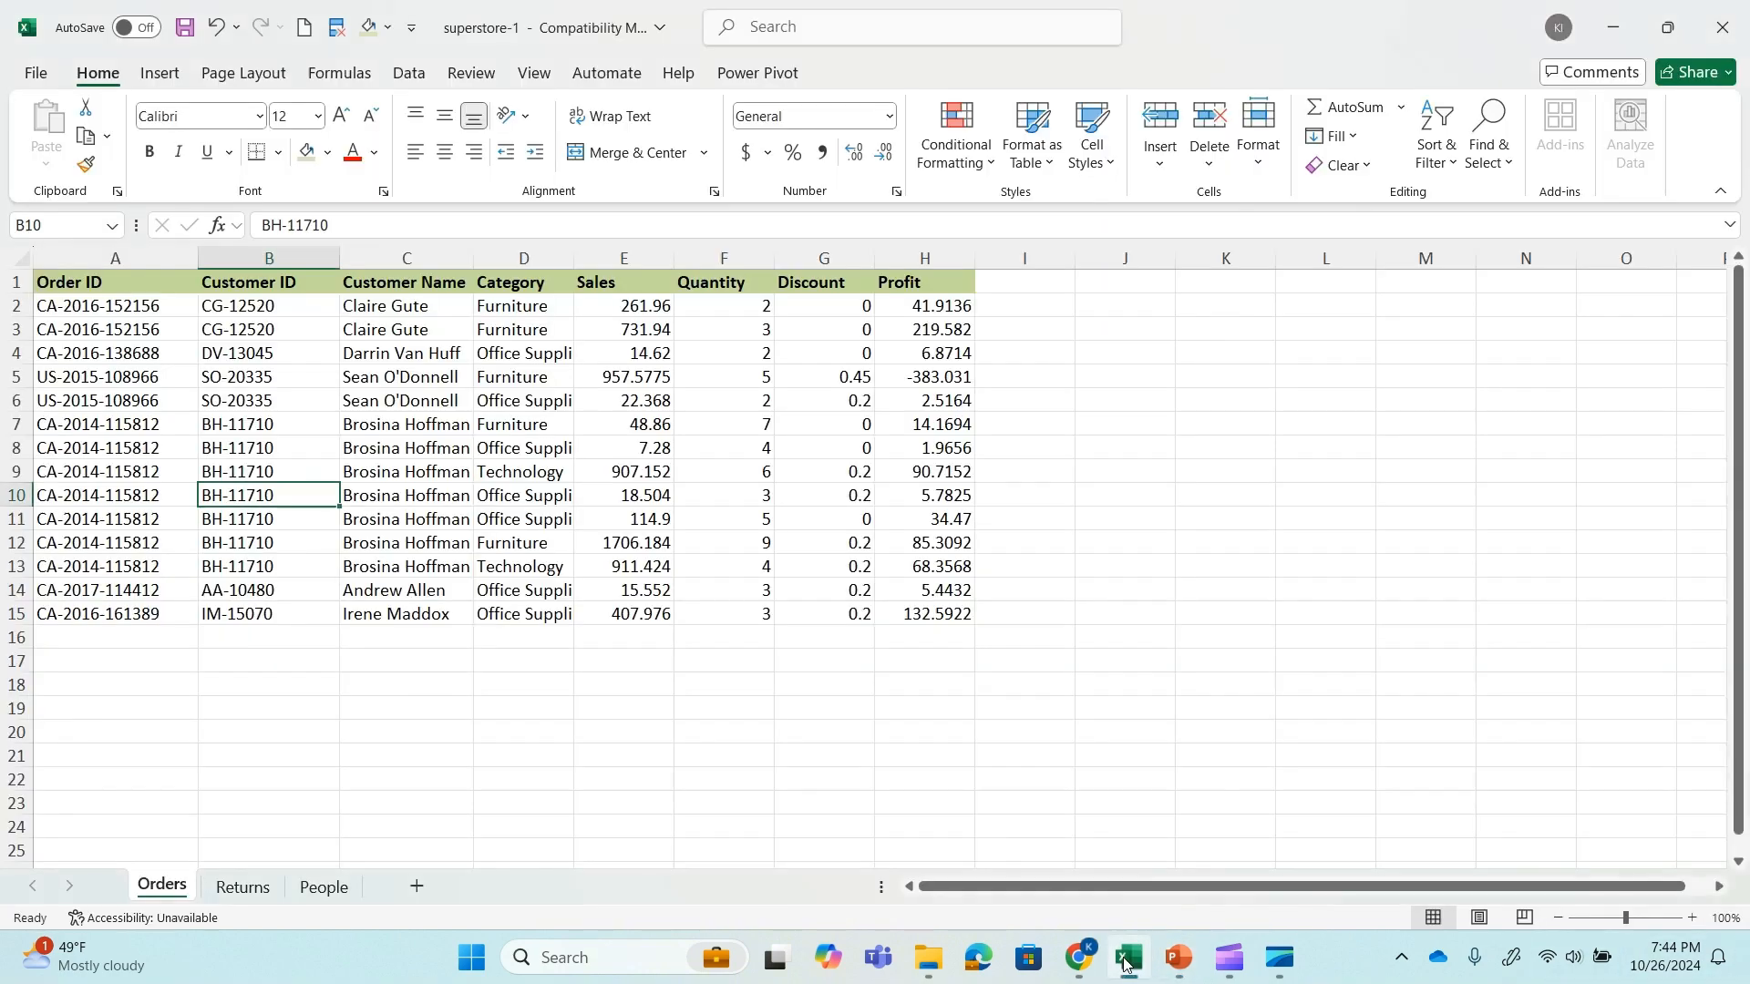
click(324, 886)
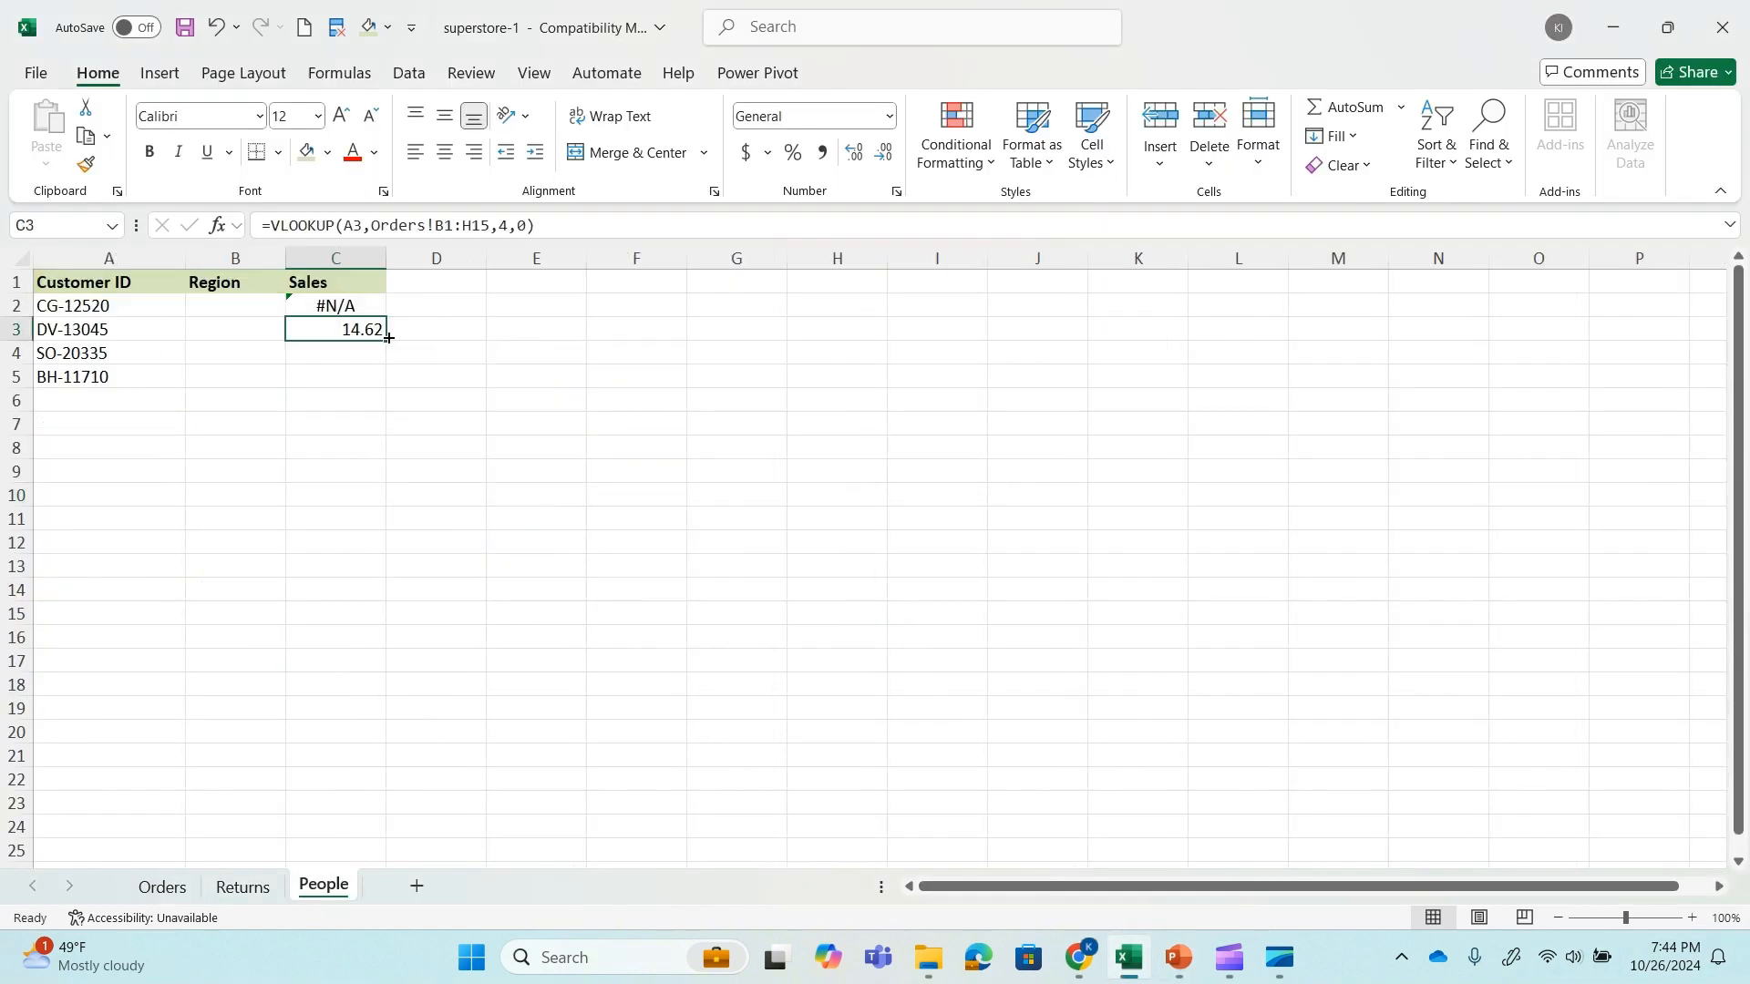
click(534, 224)
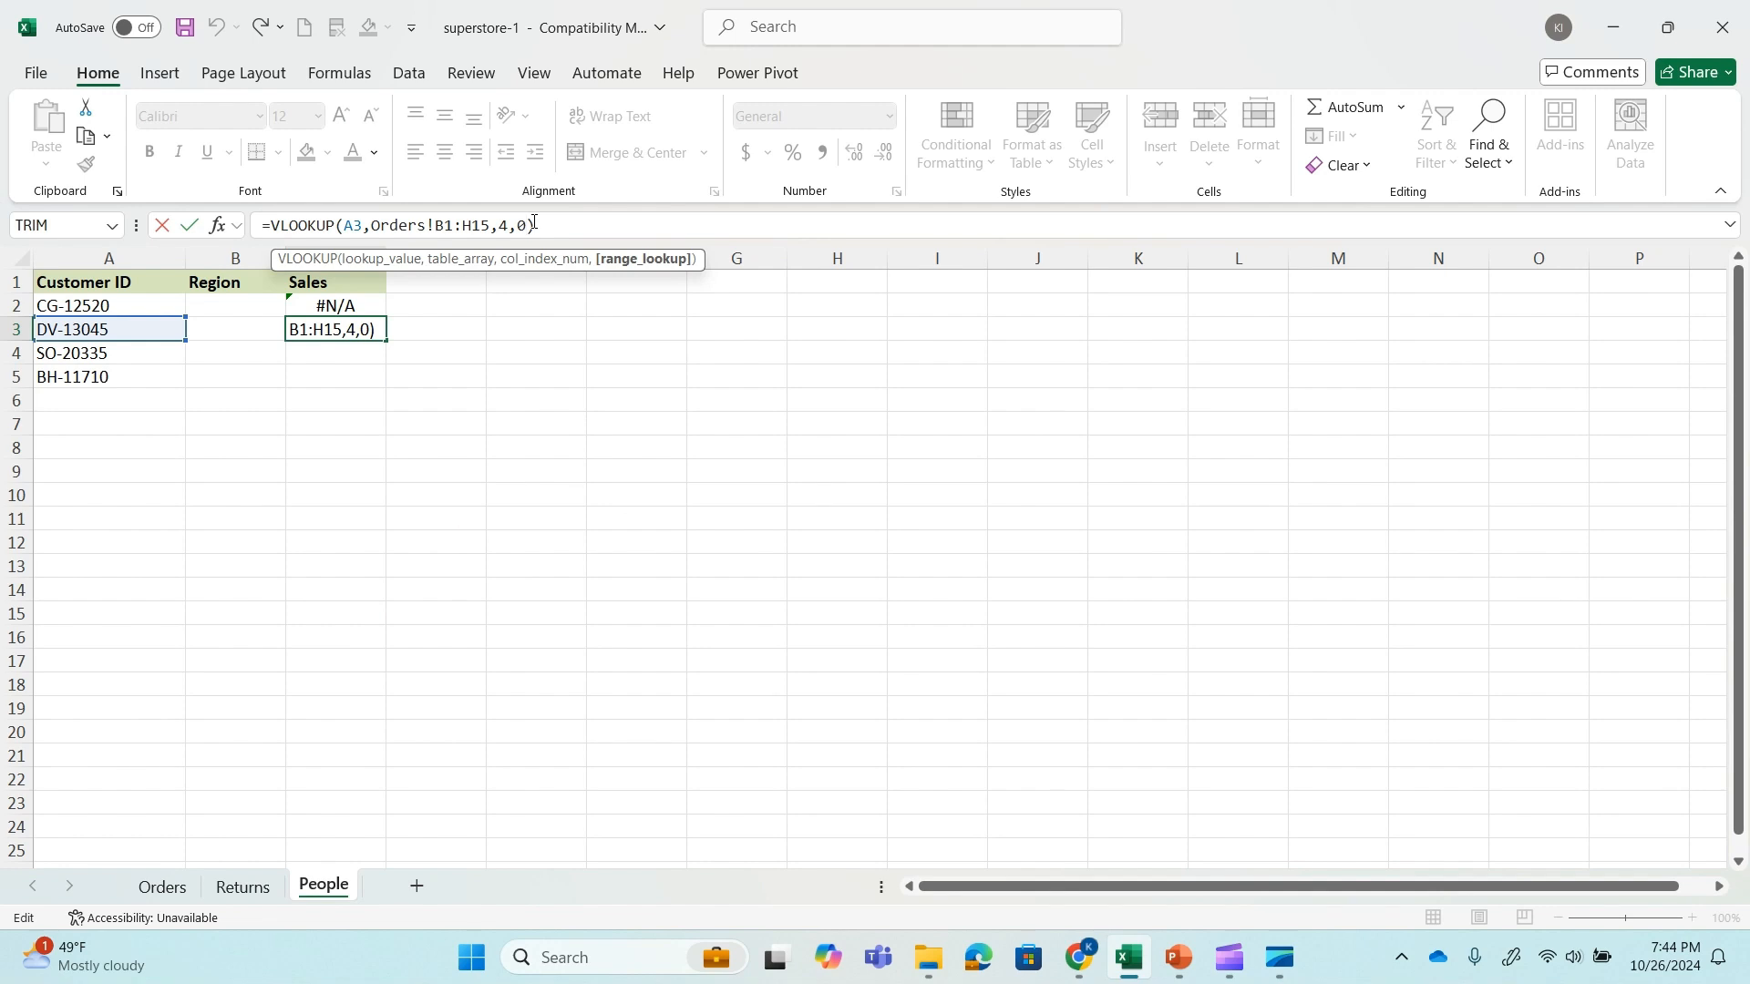
key(BackSpace)
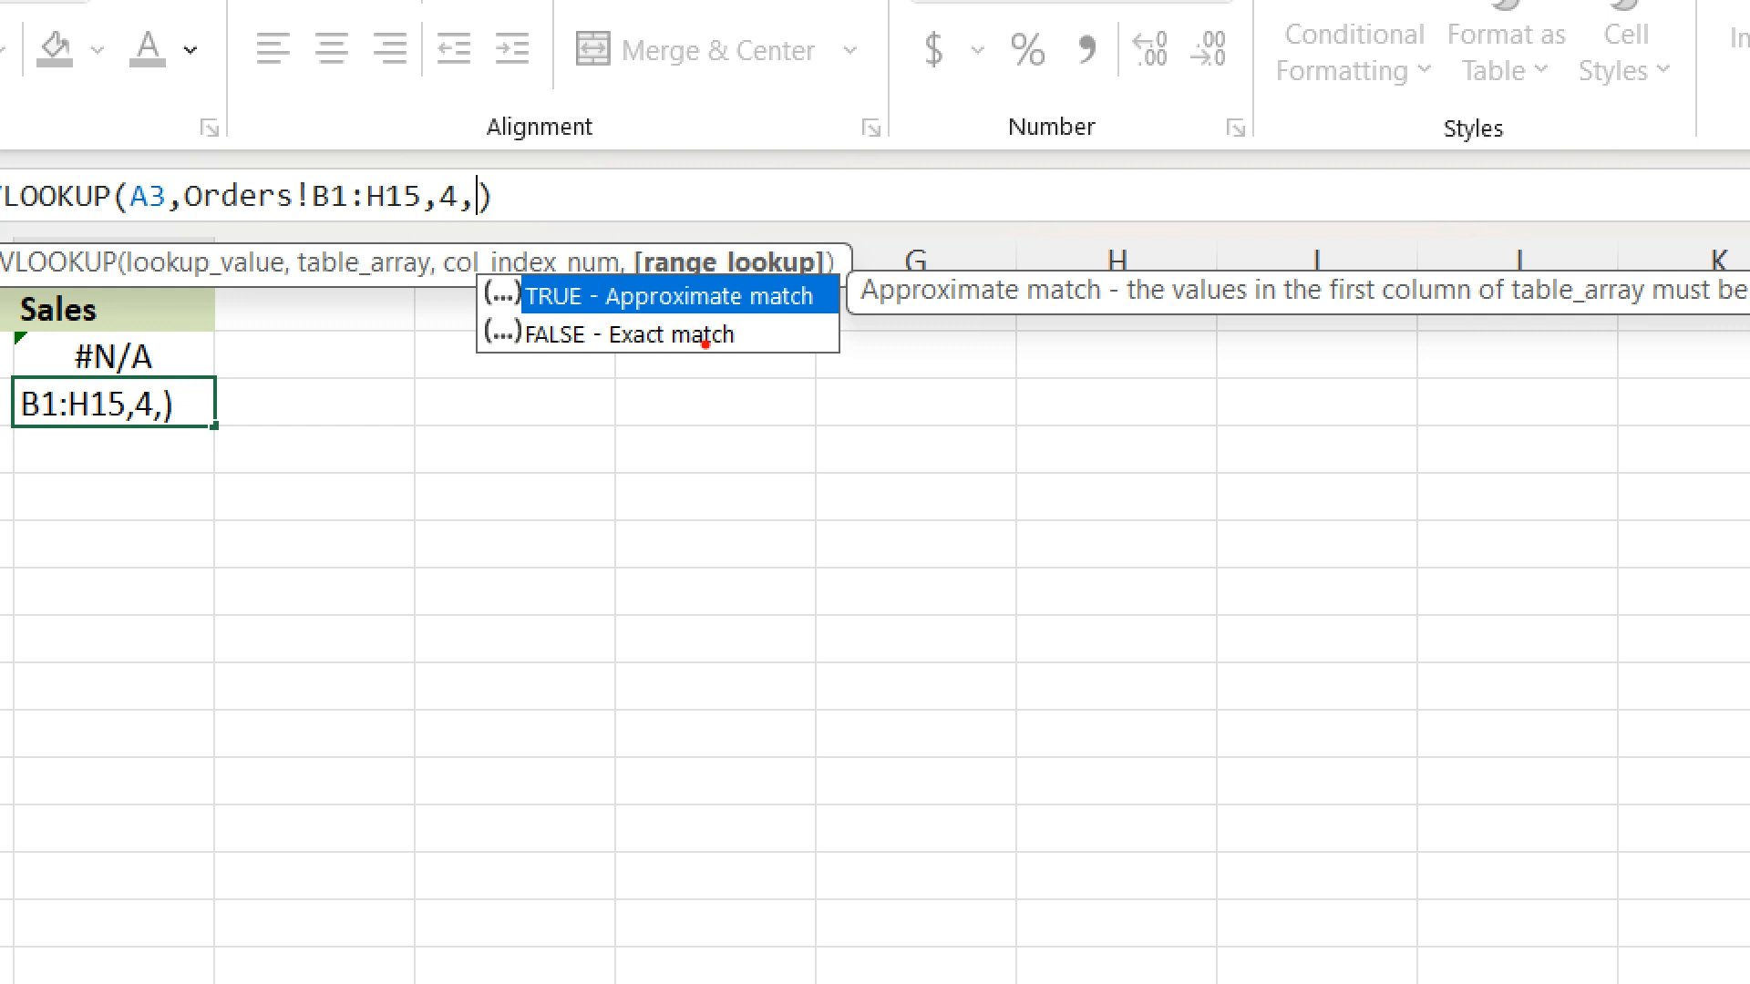
key(BackSpace)
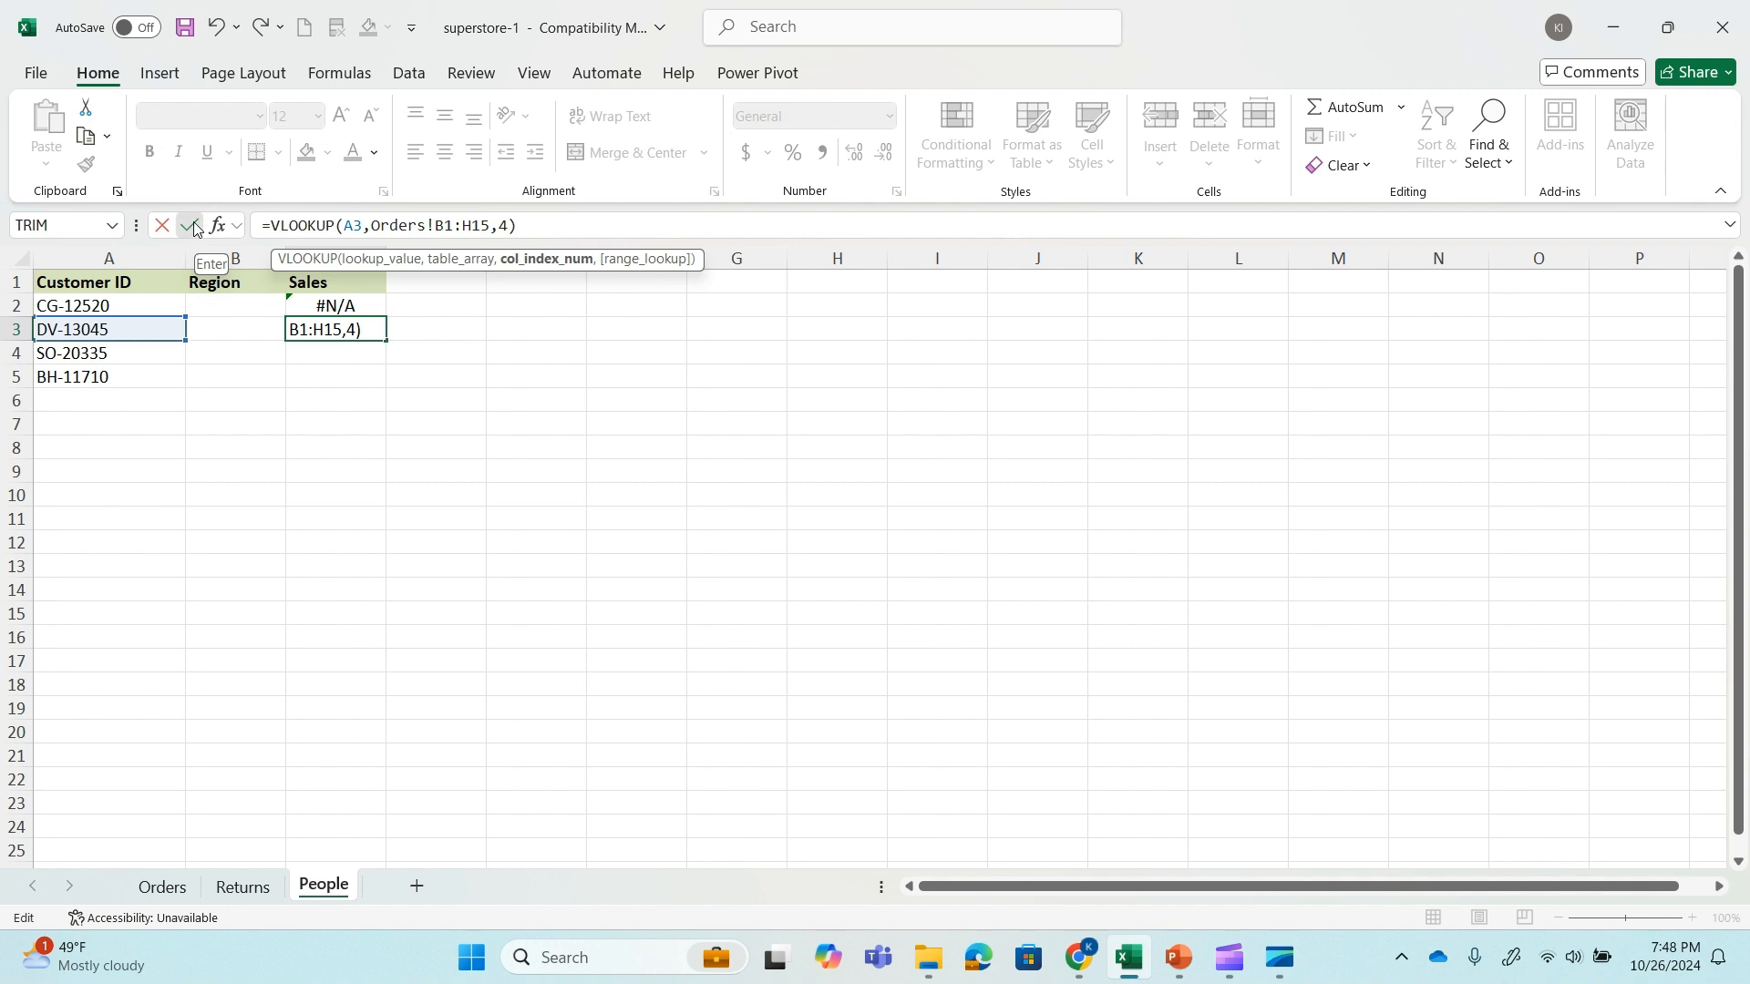
click(190, 225)
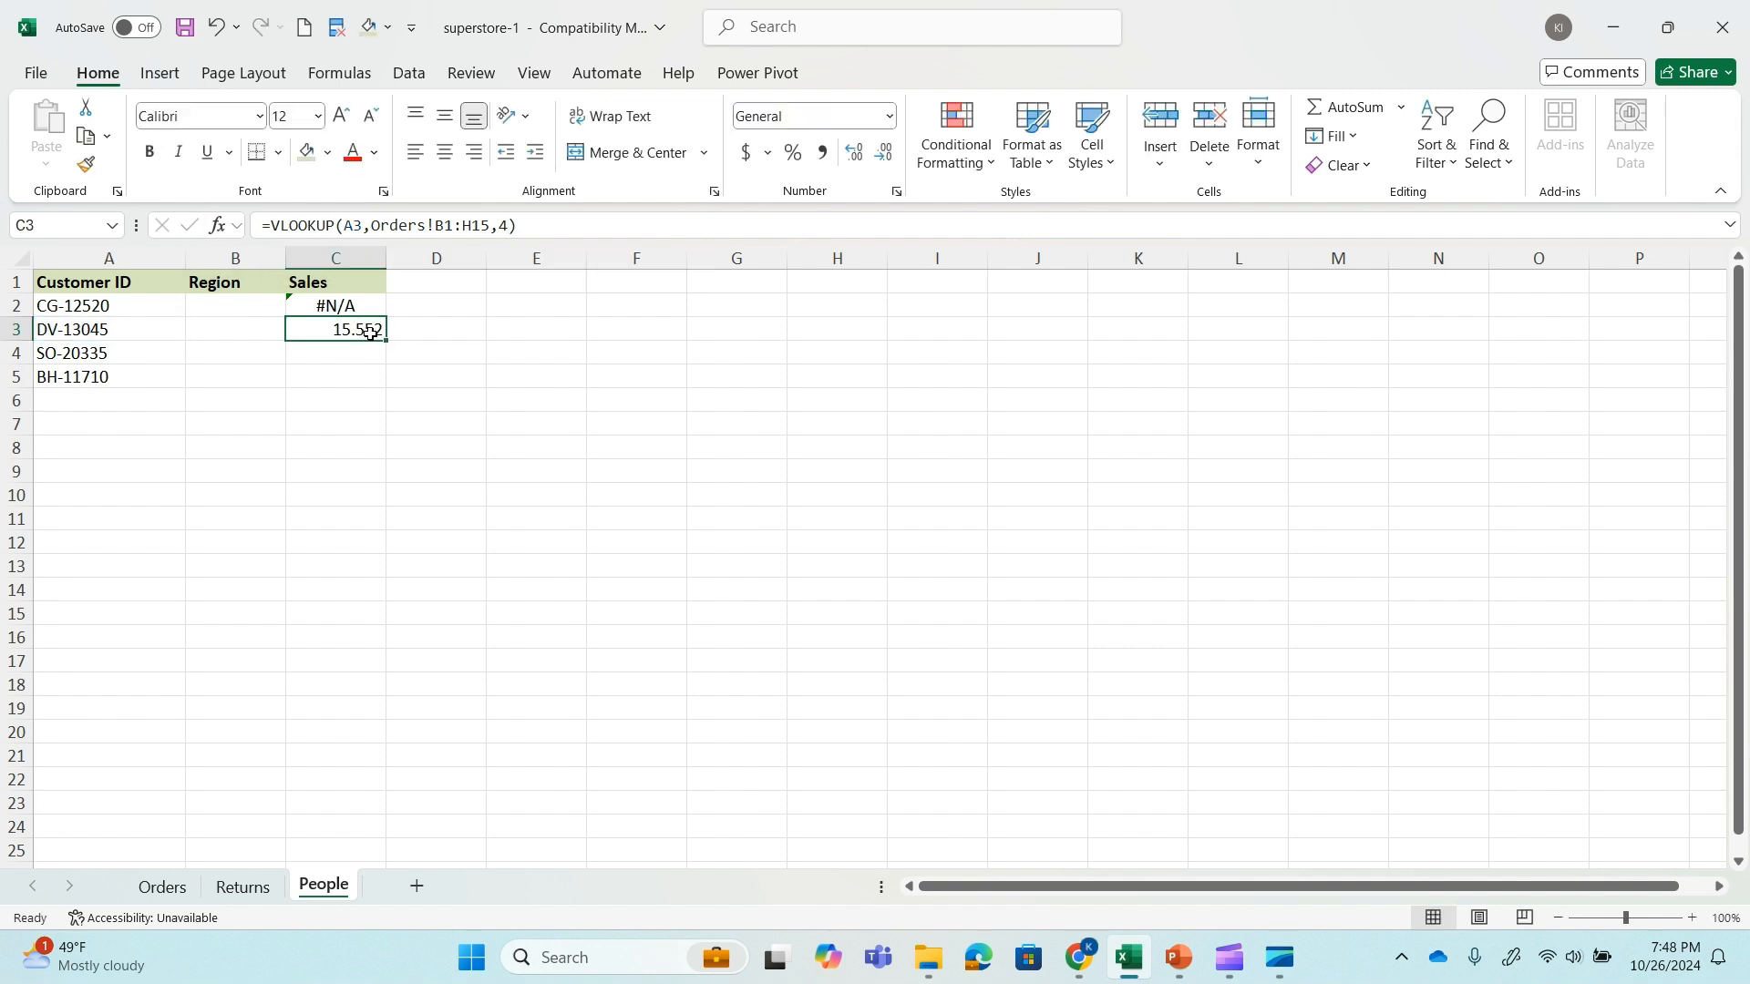
Compare the value returned in People C3 with the sales figures in rows 4 and 14 of the Orders sheet.
click(158, 894)
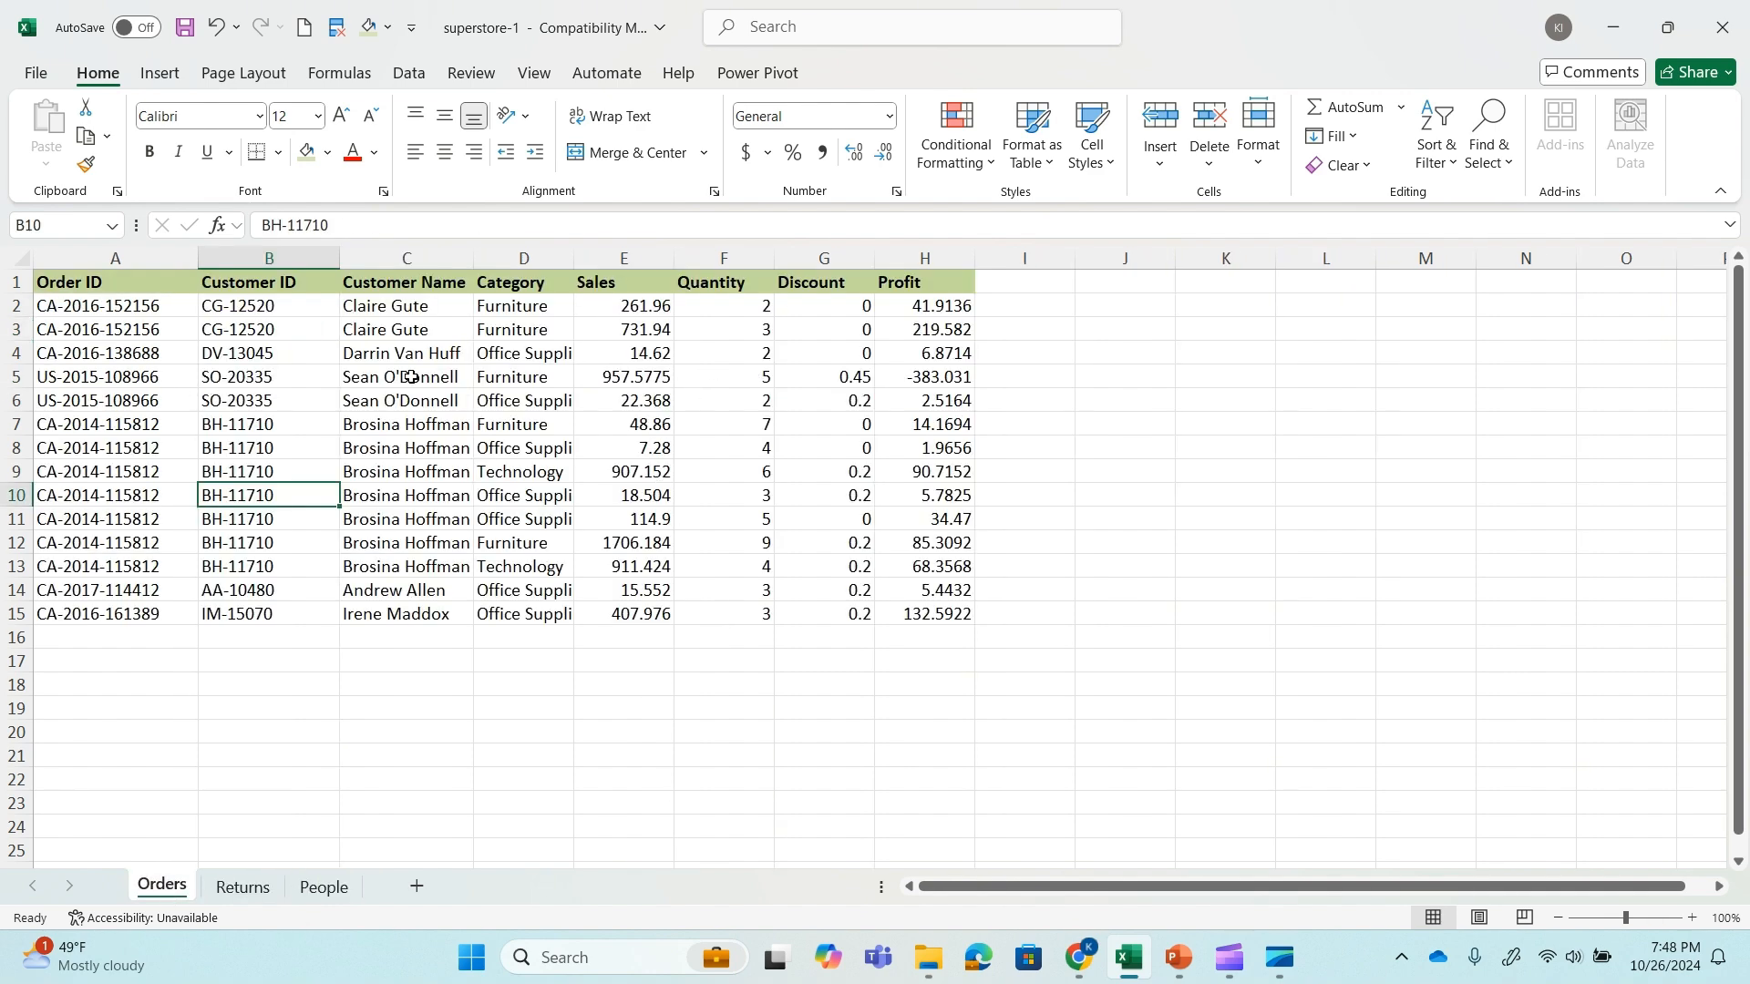
click(290, 354)
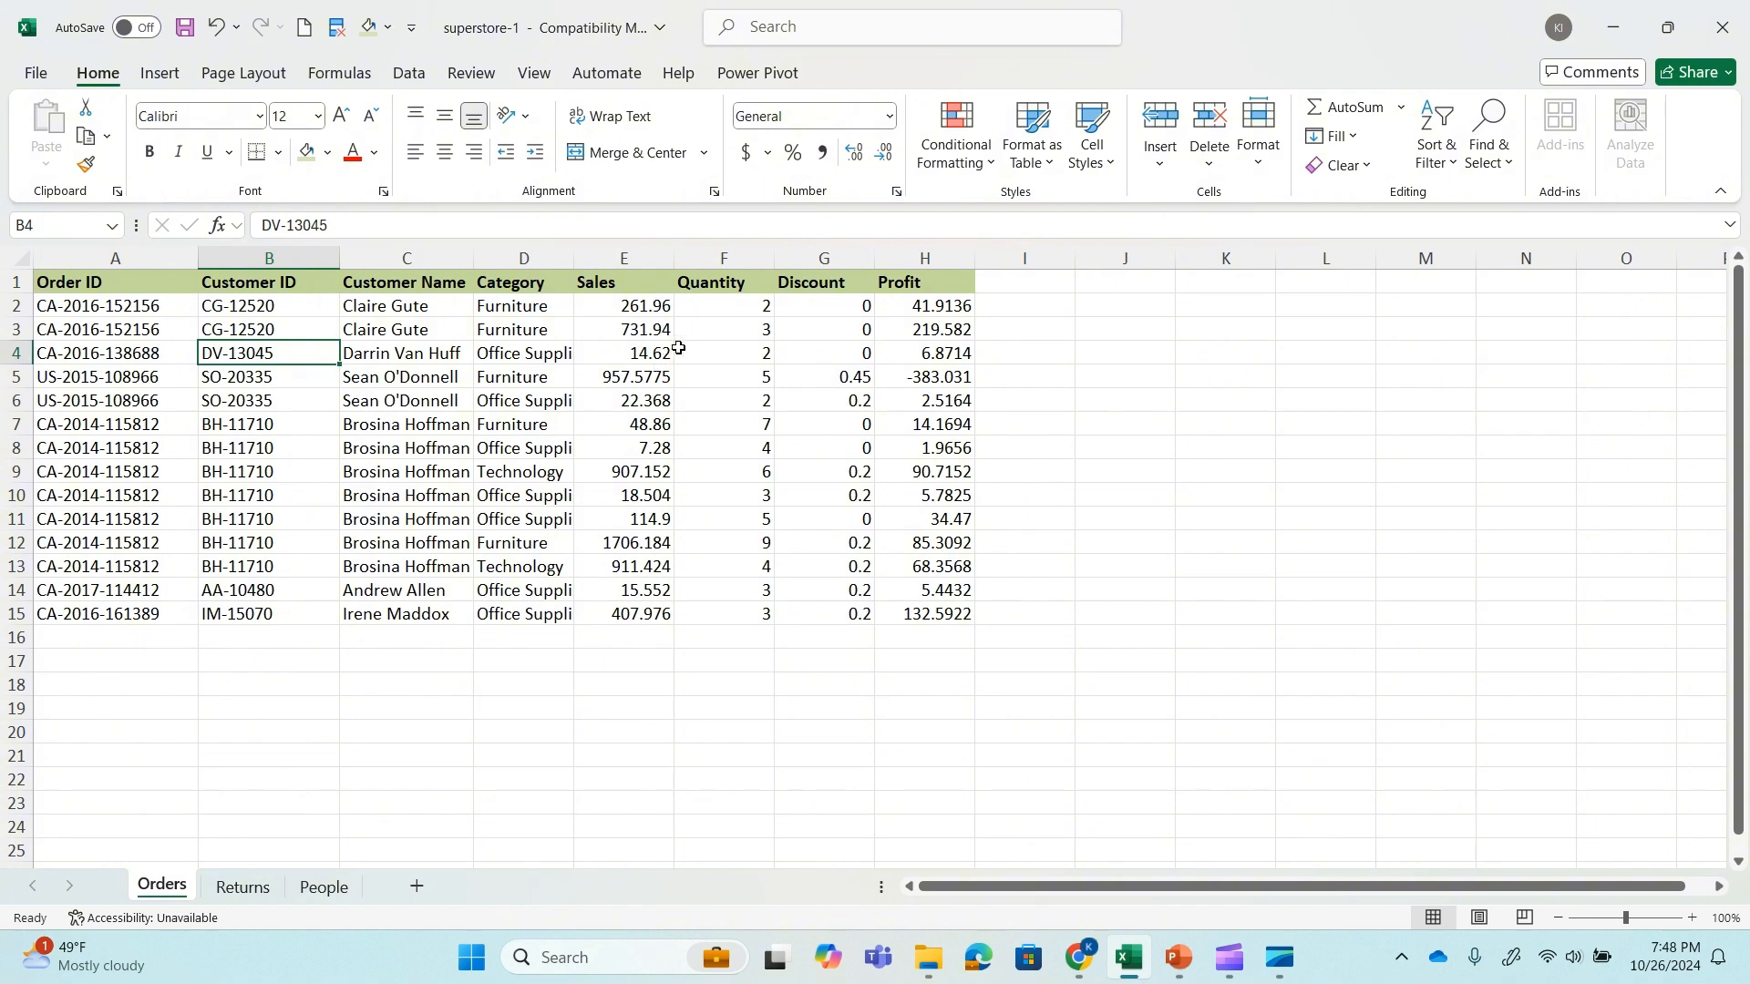
click(658, 591)
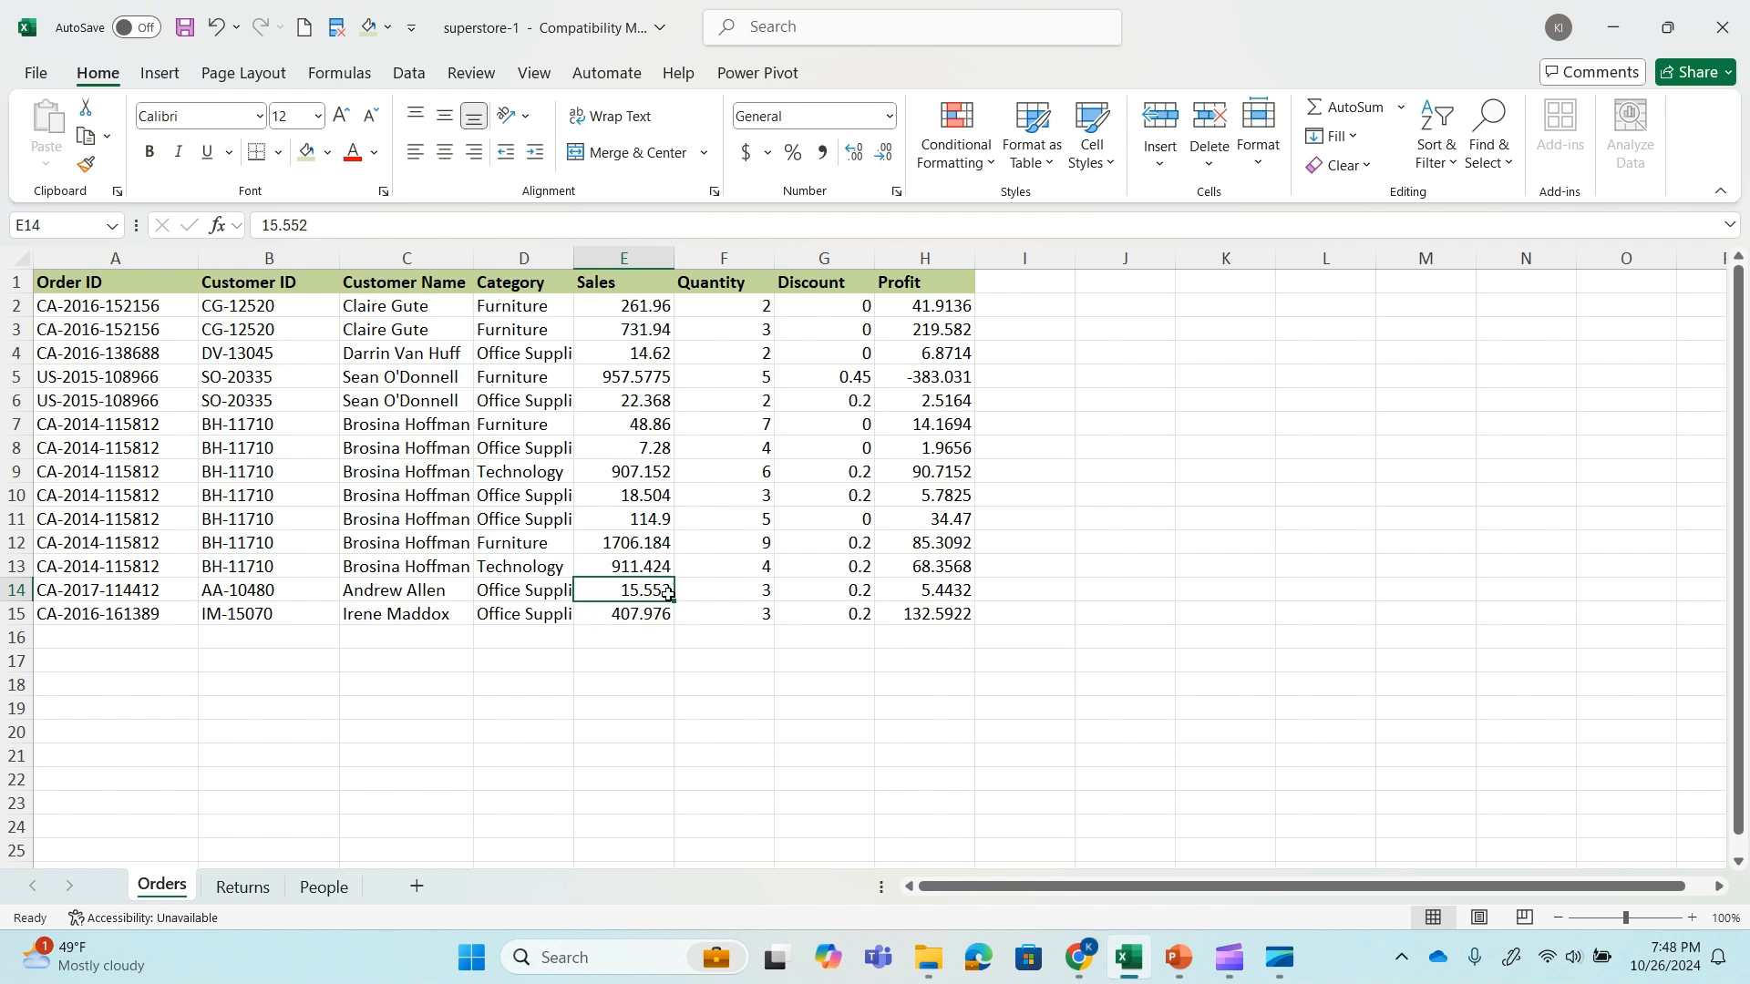
click(321, 889)
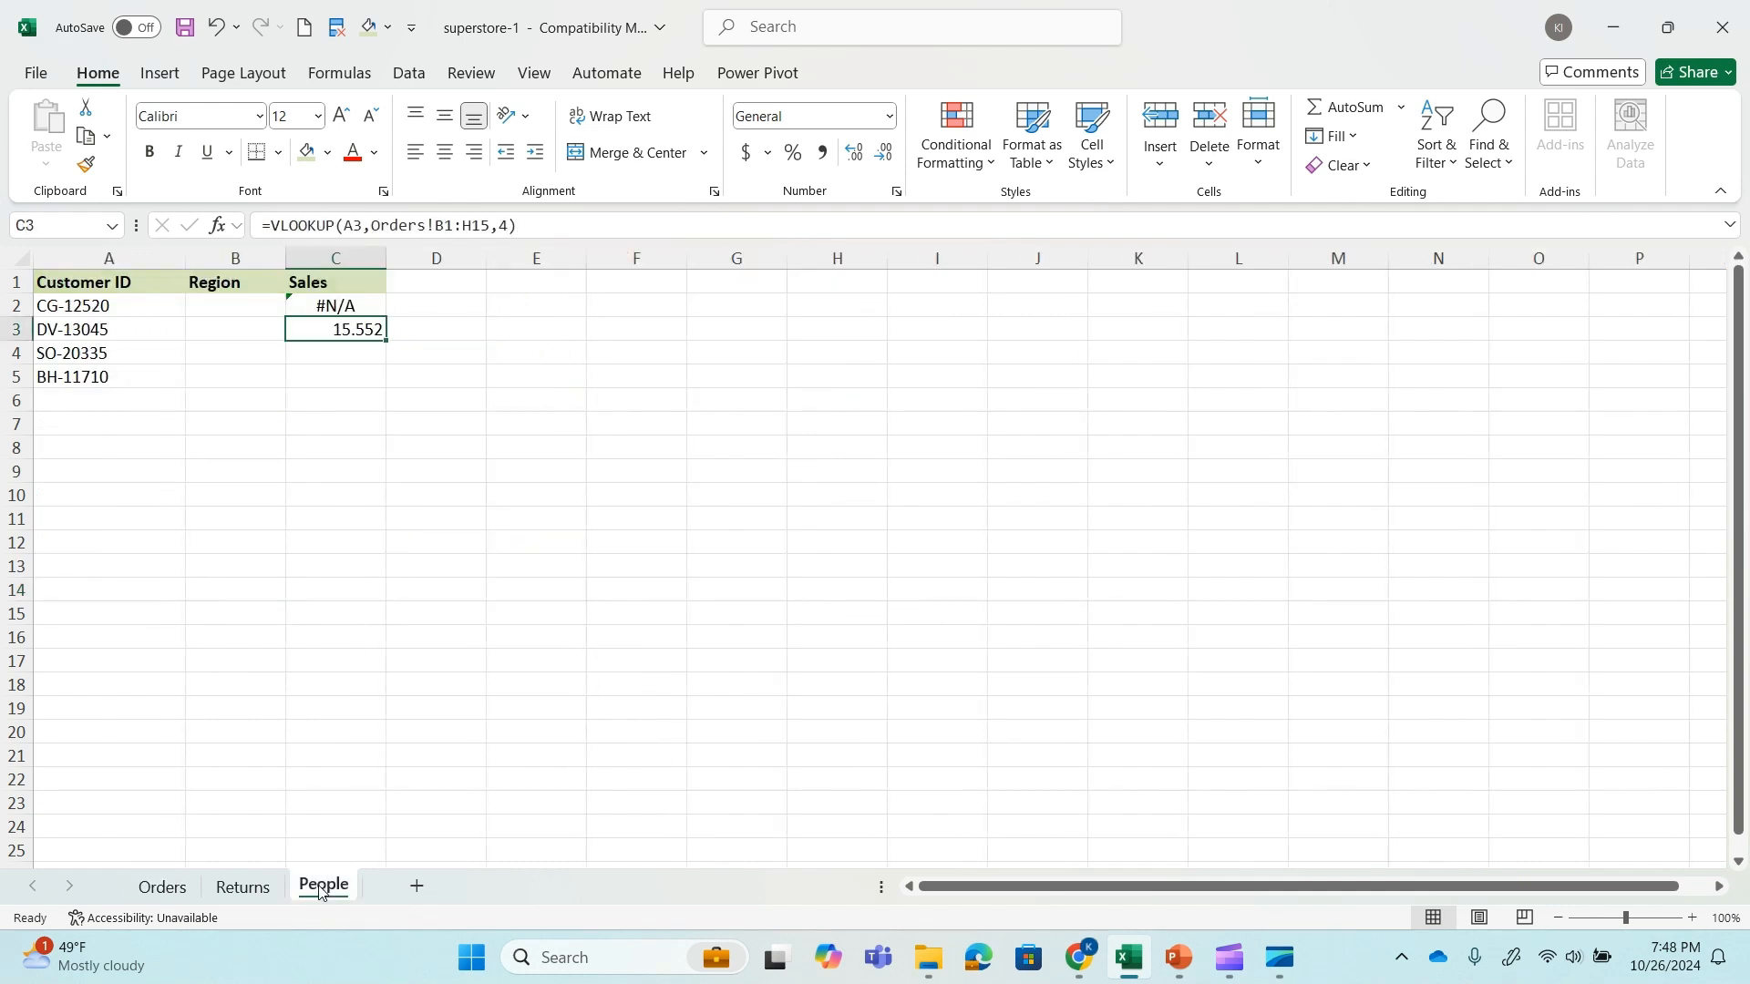
Add match type 0 back to the VLOOKUP formula in cell C3 for an exact match.
click(508, 226)
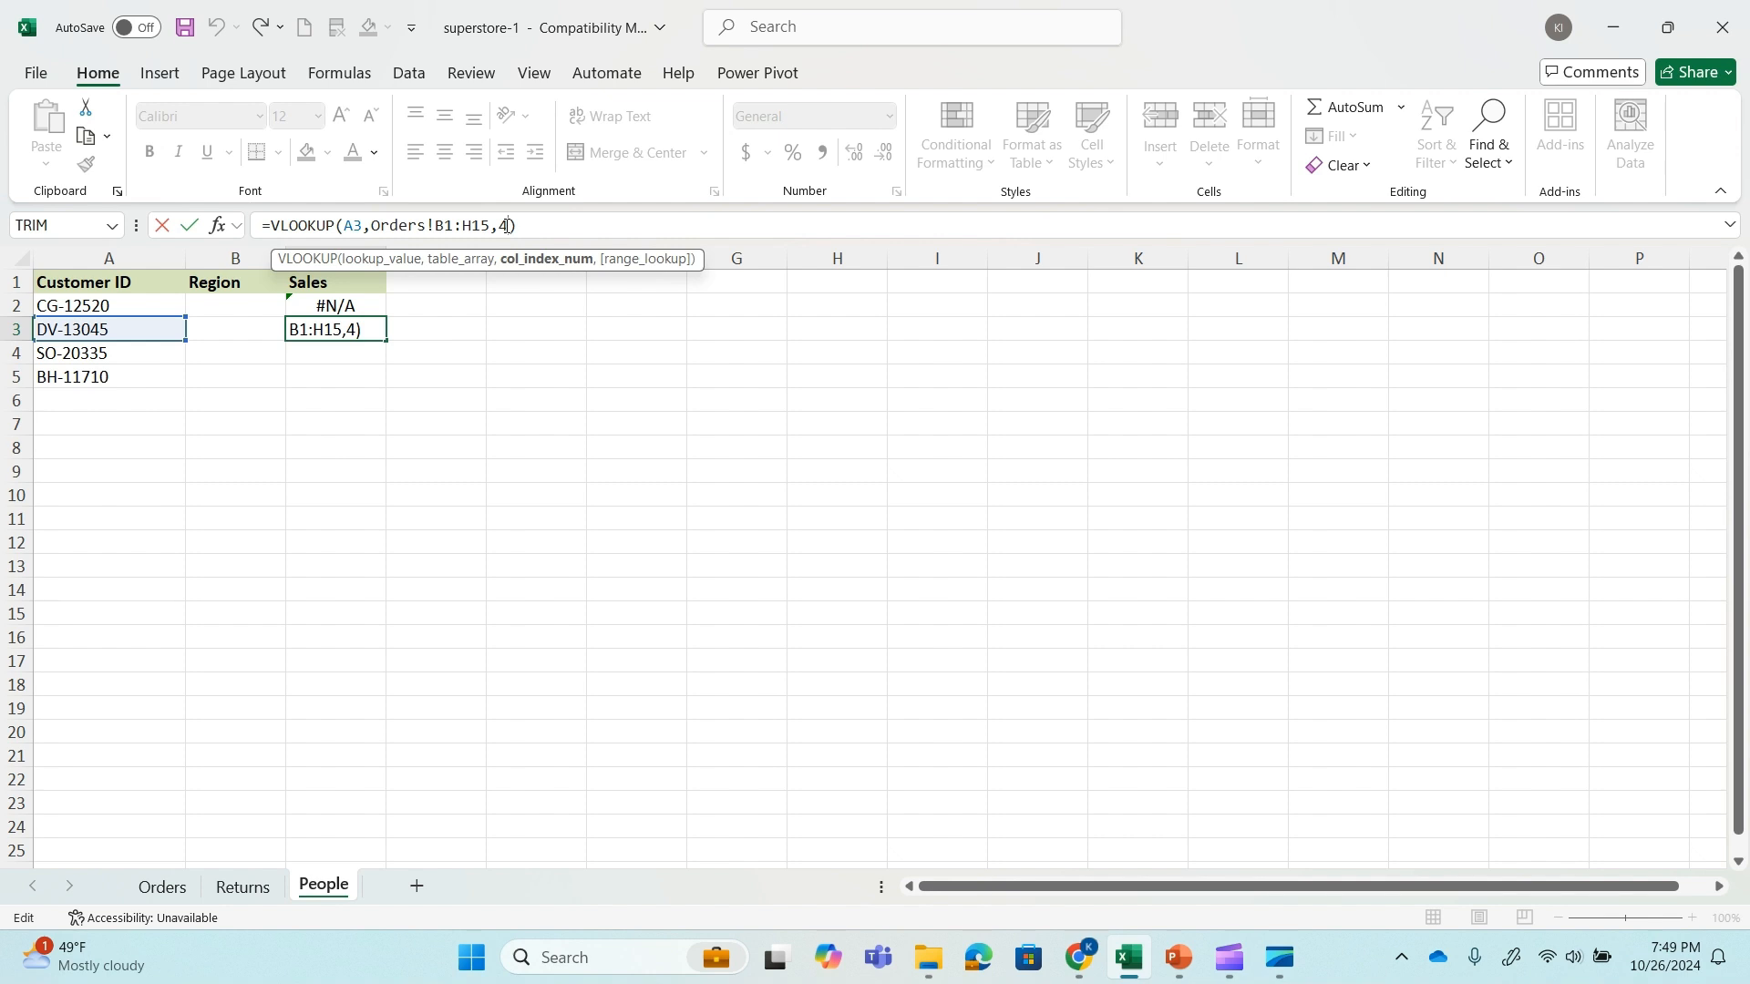
text(,0)
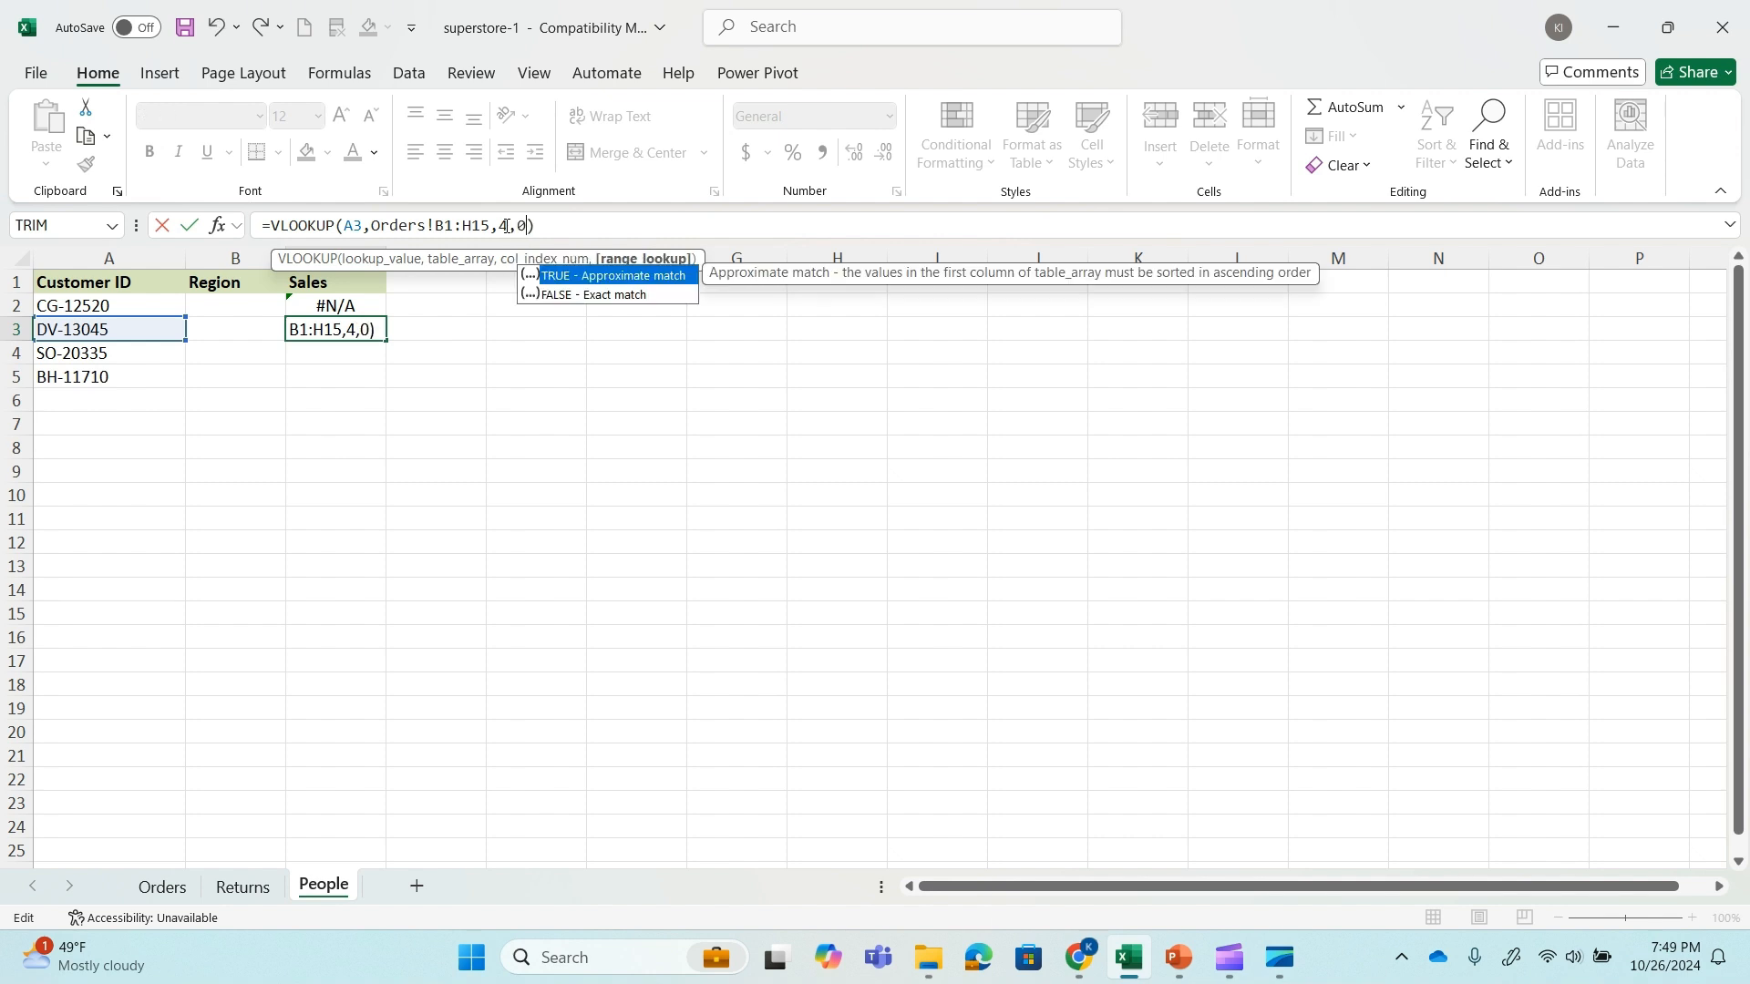
key(ctrl+Return)
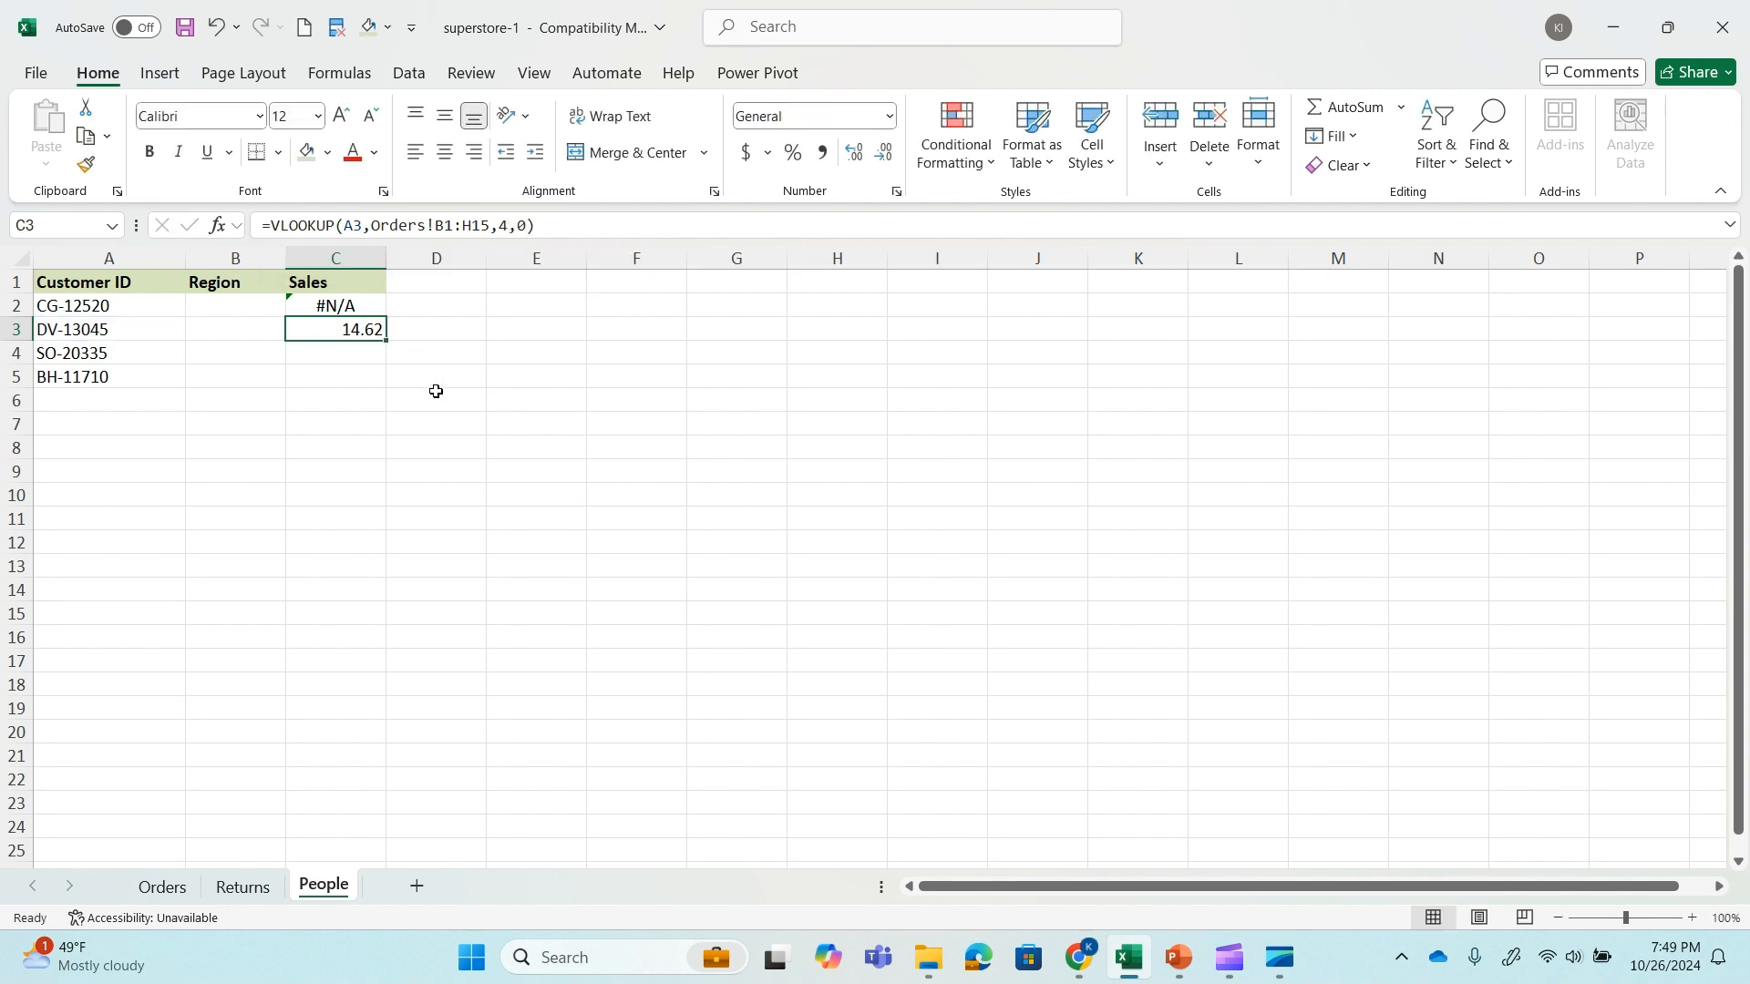
click(351, 360)
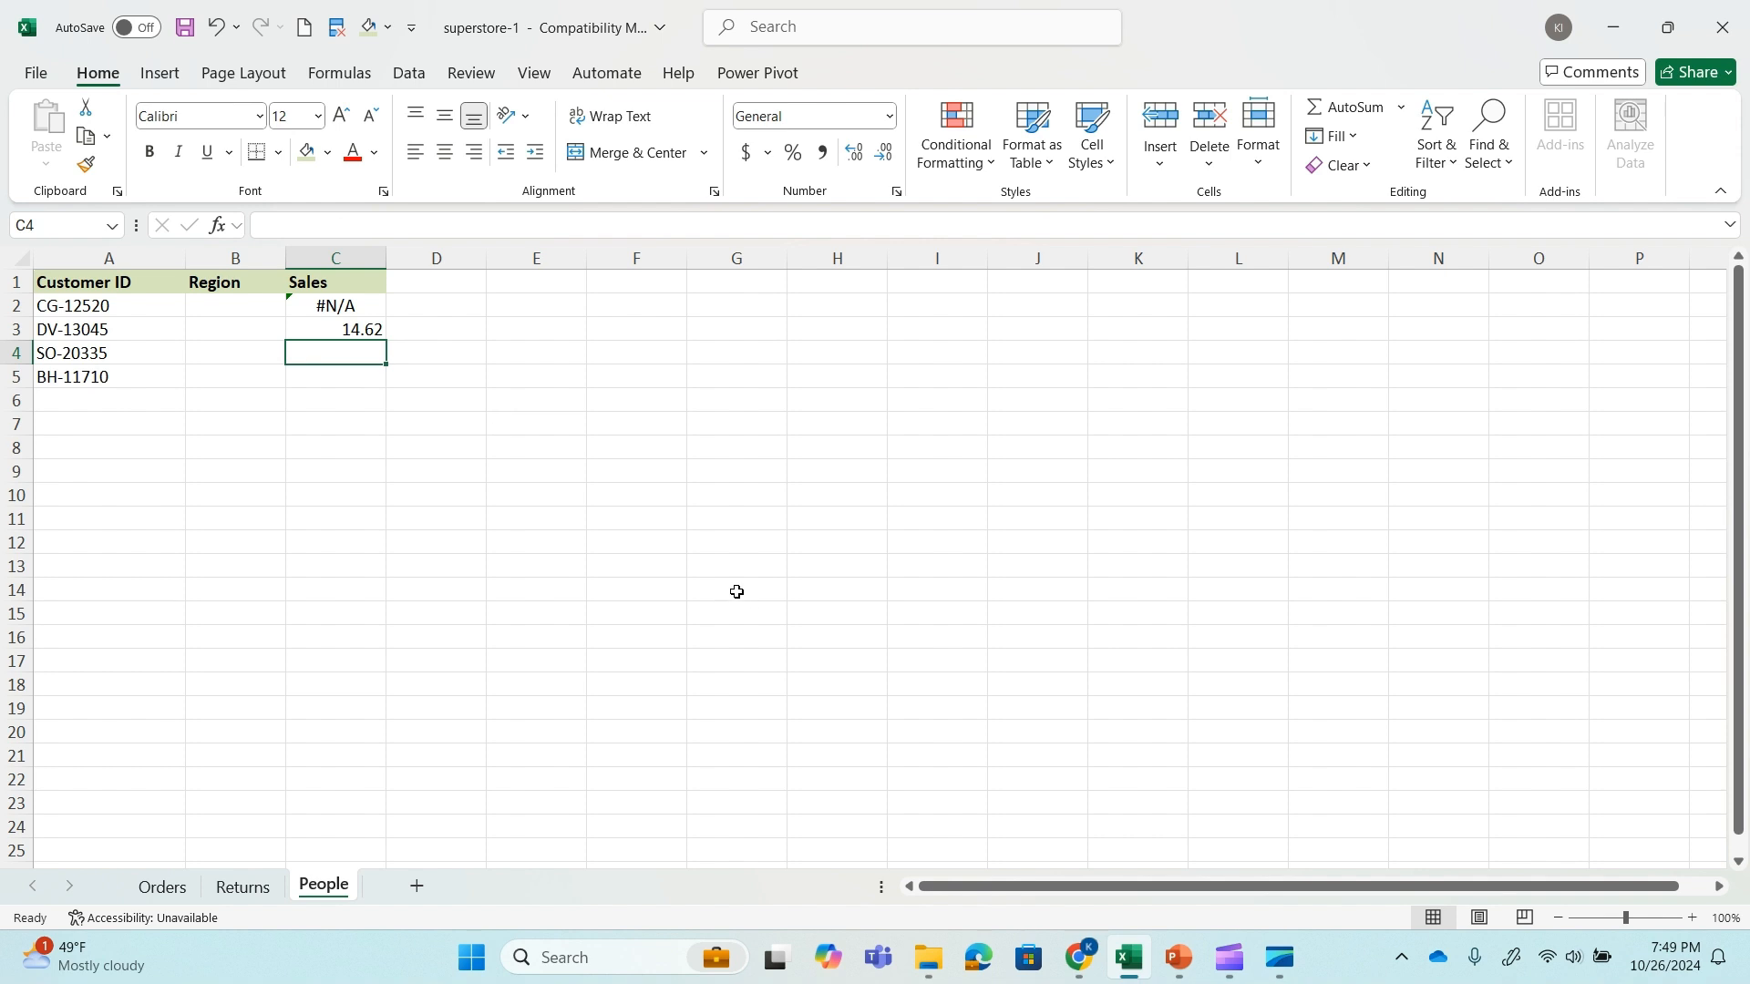
Switch to the PowerPoint slide show and advance to the slide about inflexibility with column insertions and deletions.
click(1180, 961)
key(Right)
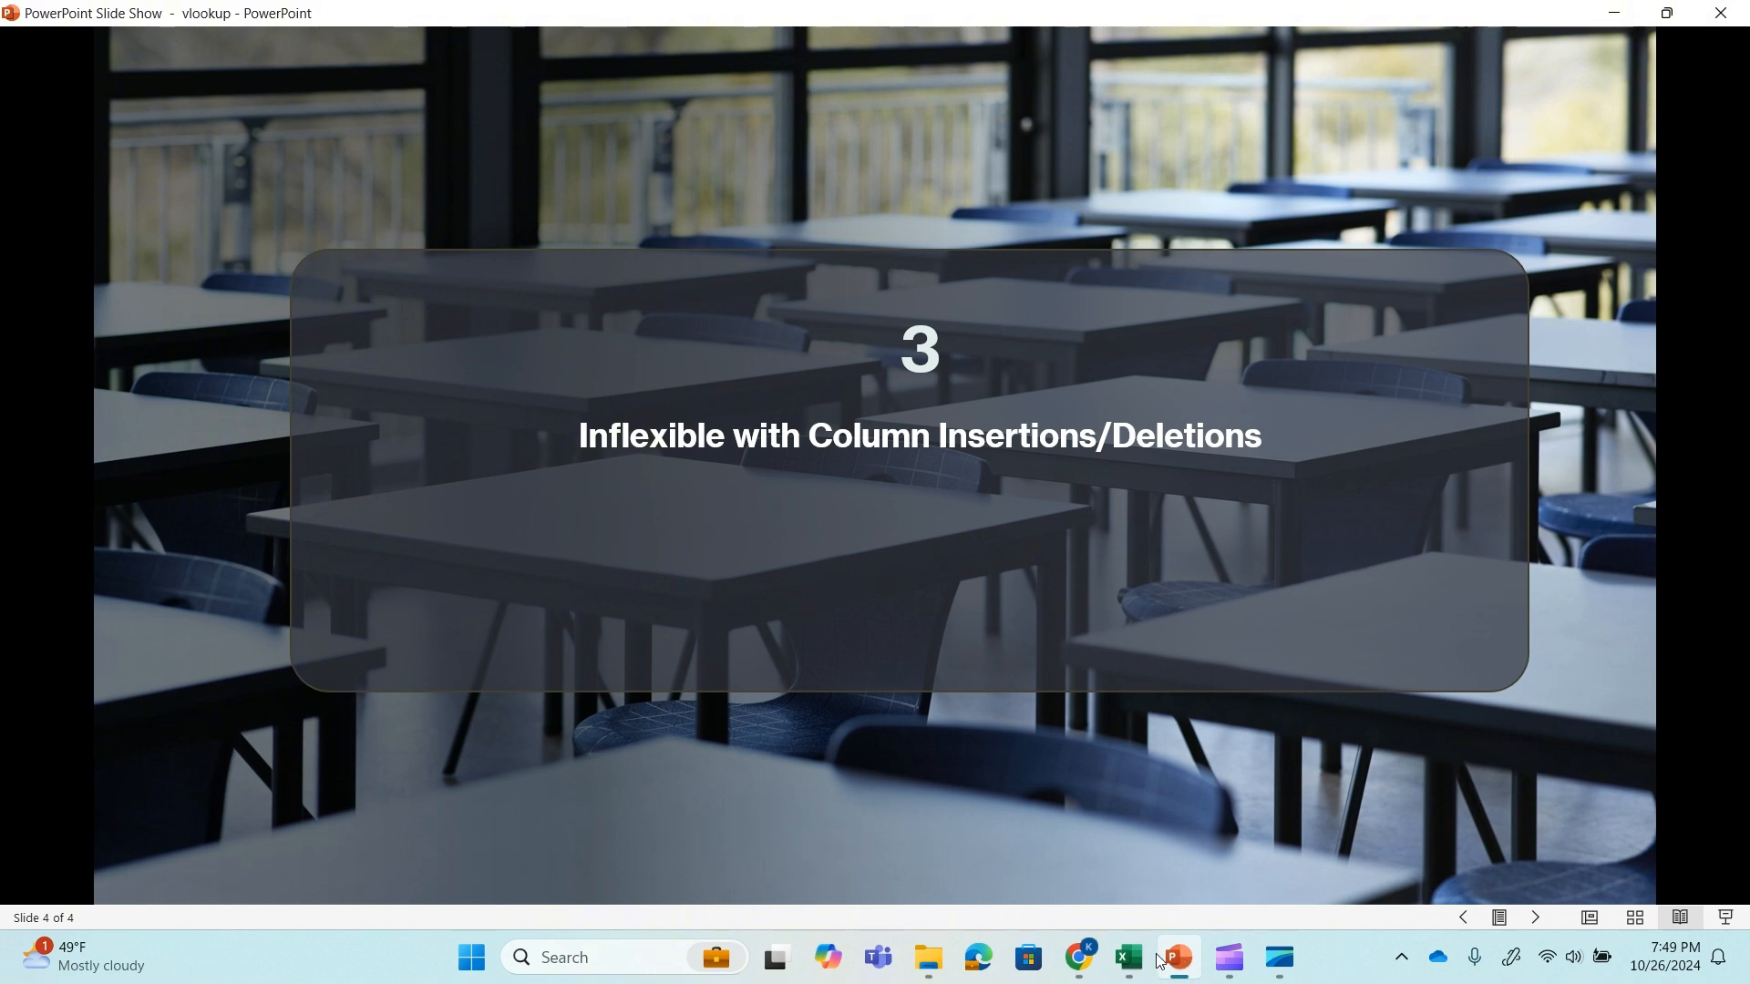
Return to the Excel workbook and insert a blank column before Customer Name on the Orders sheet.
click(1139, 962)
click(166, 884)
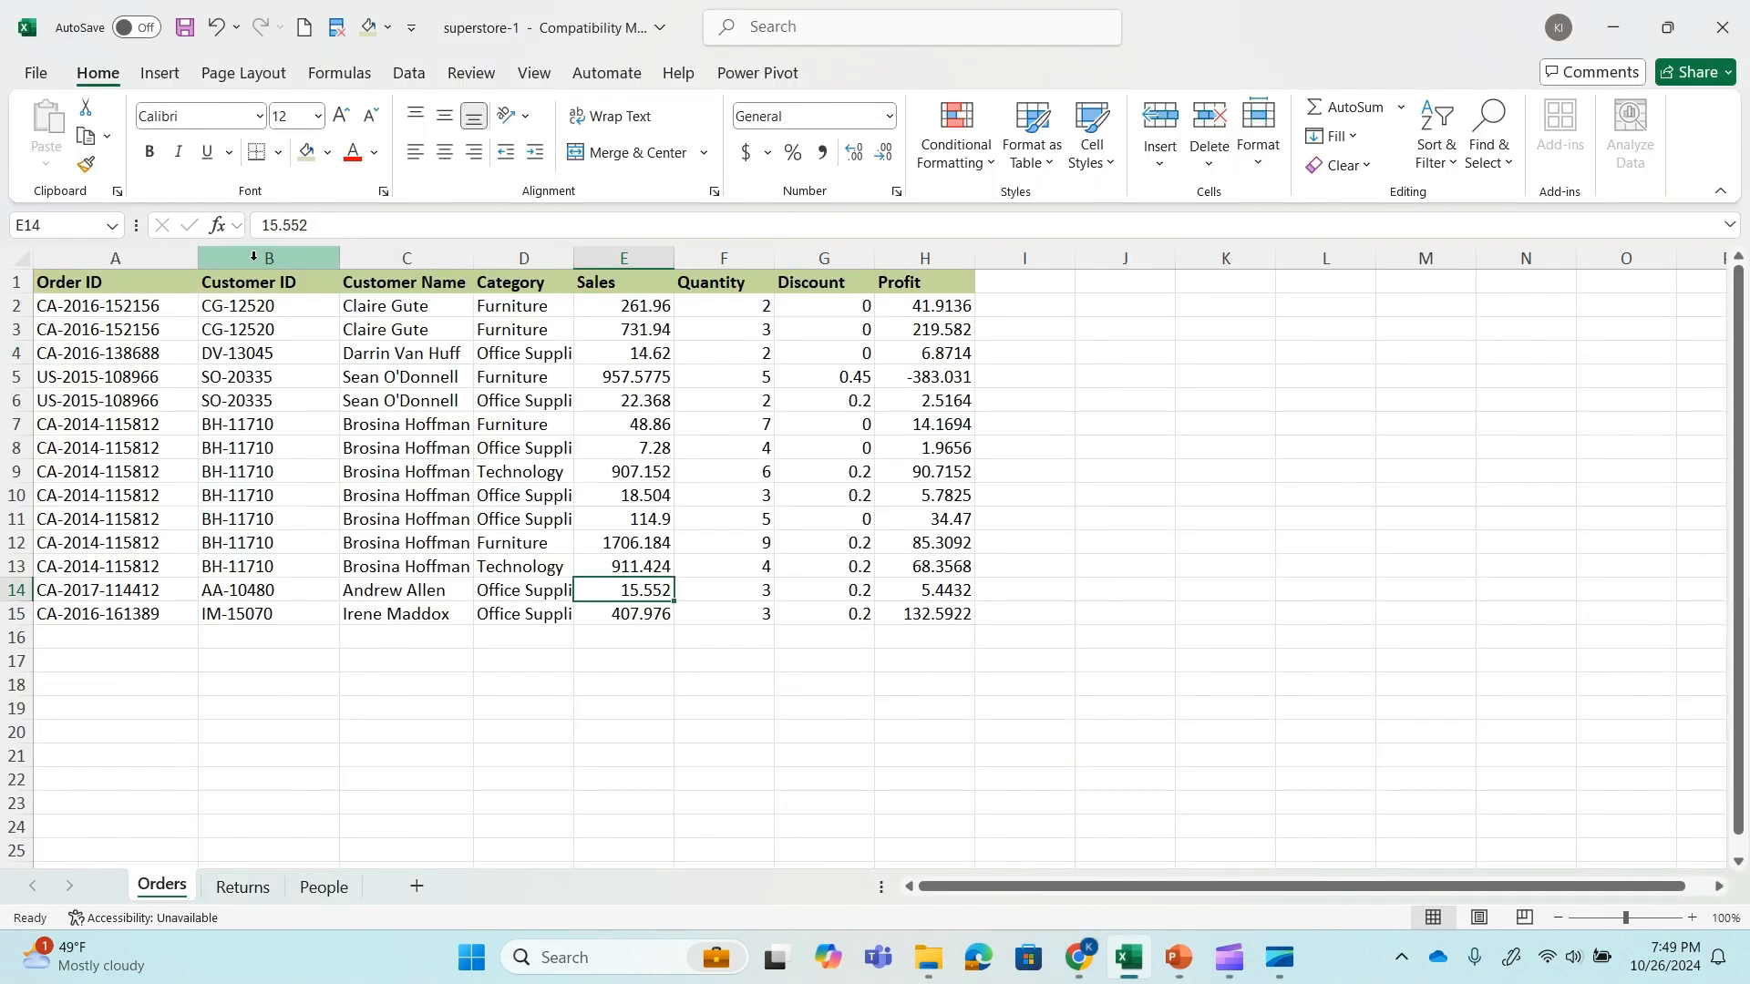
click(379, 251)
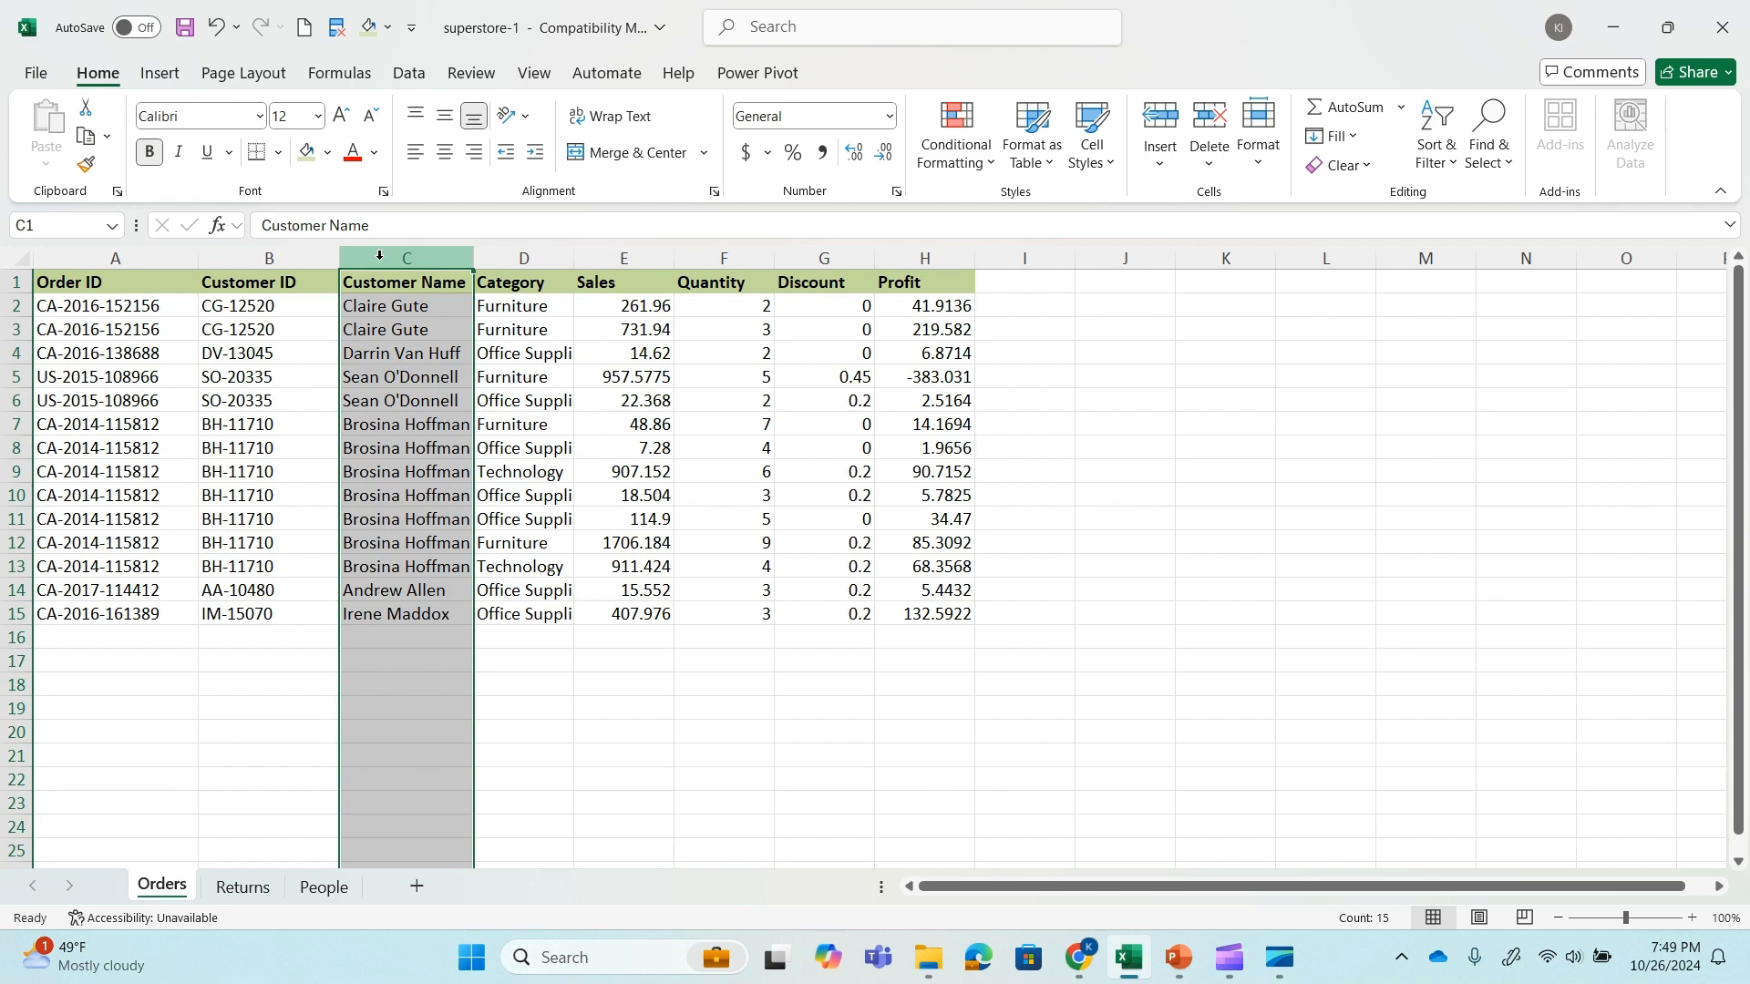
right_click(379, 254)
click(472, 495)
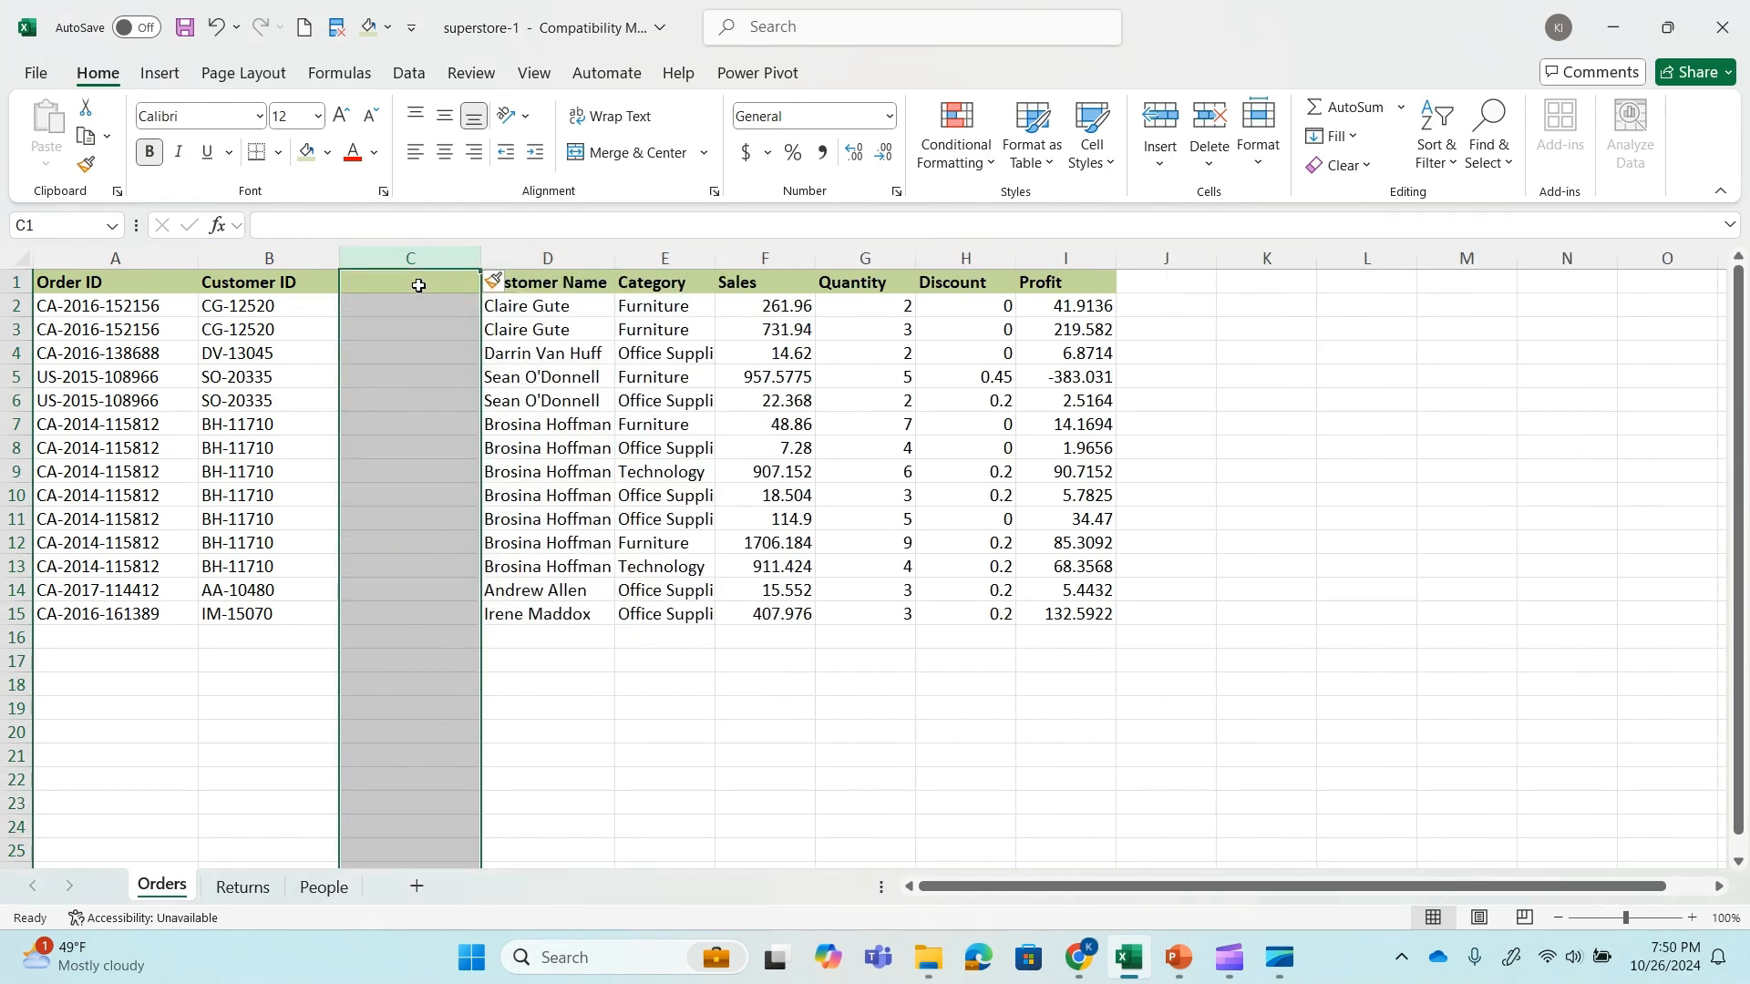
click(556, 643)
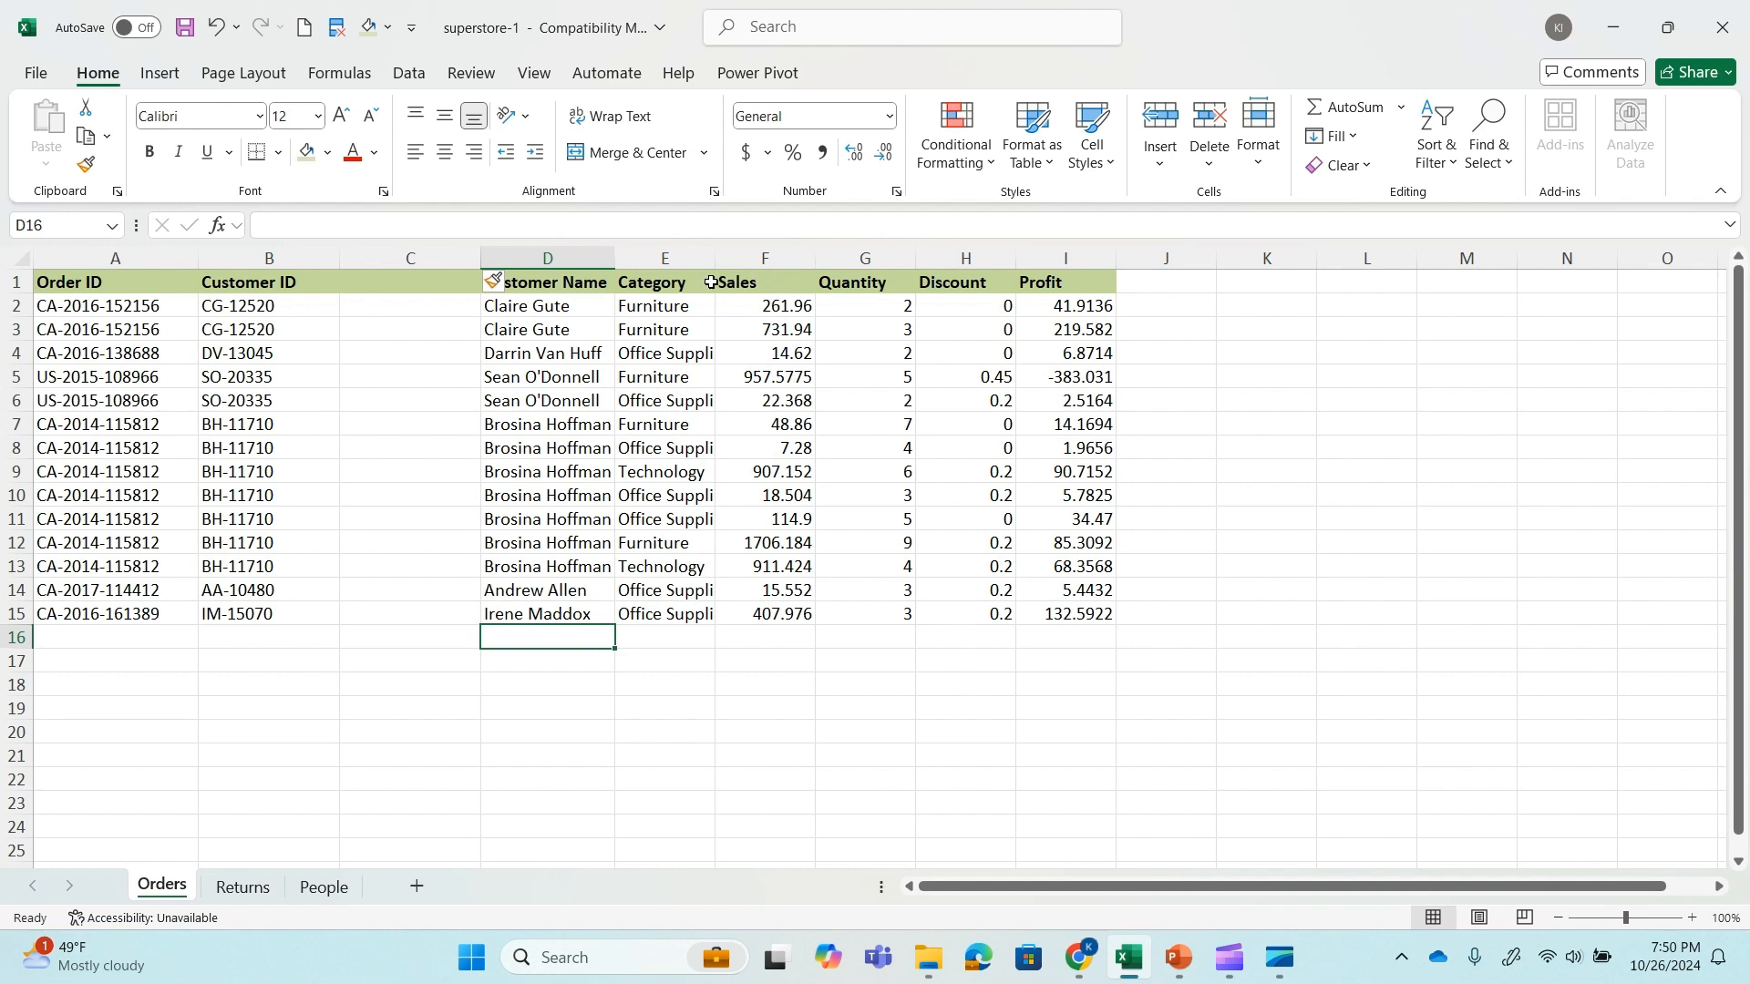
Check the result in People C3 and examine the column index in its VLOOKUP formula.
click(316, 889)
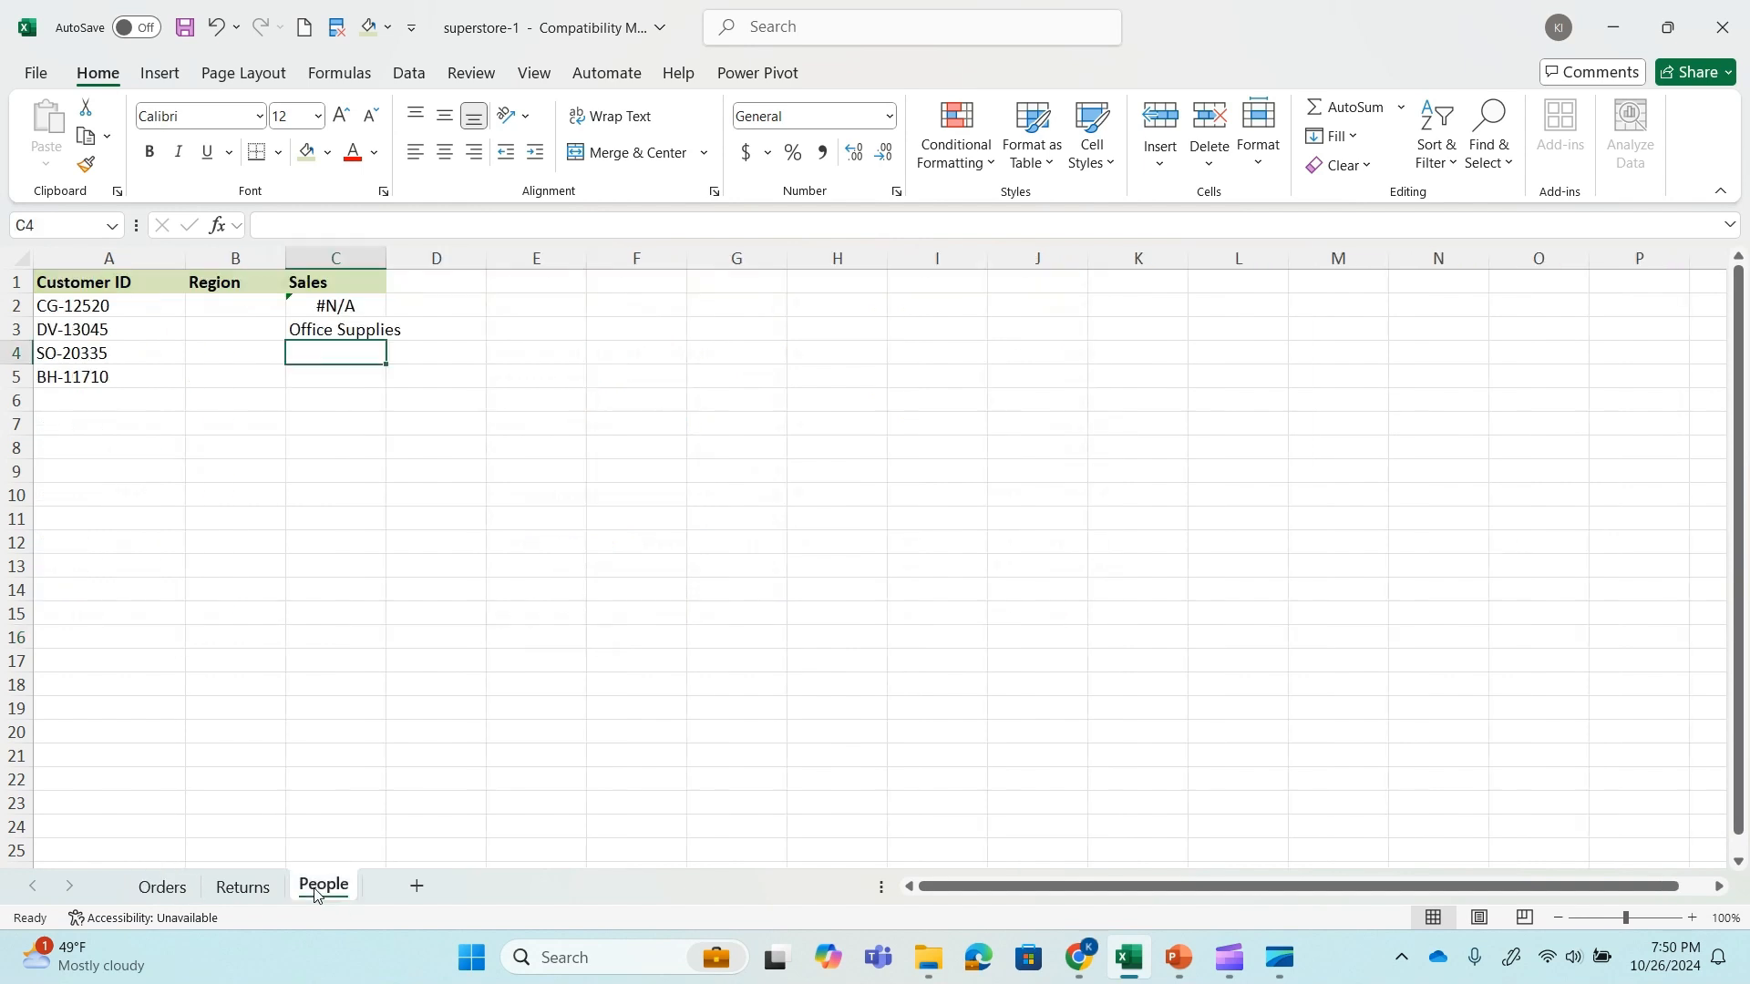
click(365, 328)
click(497, 226)
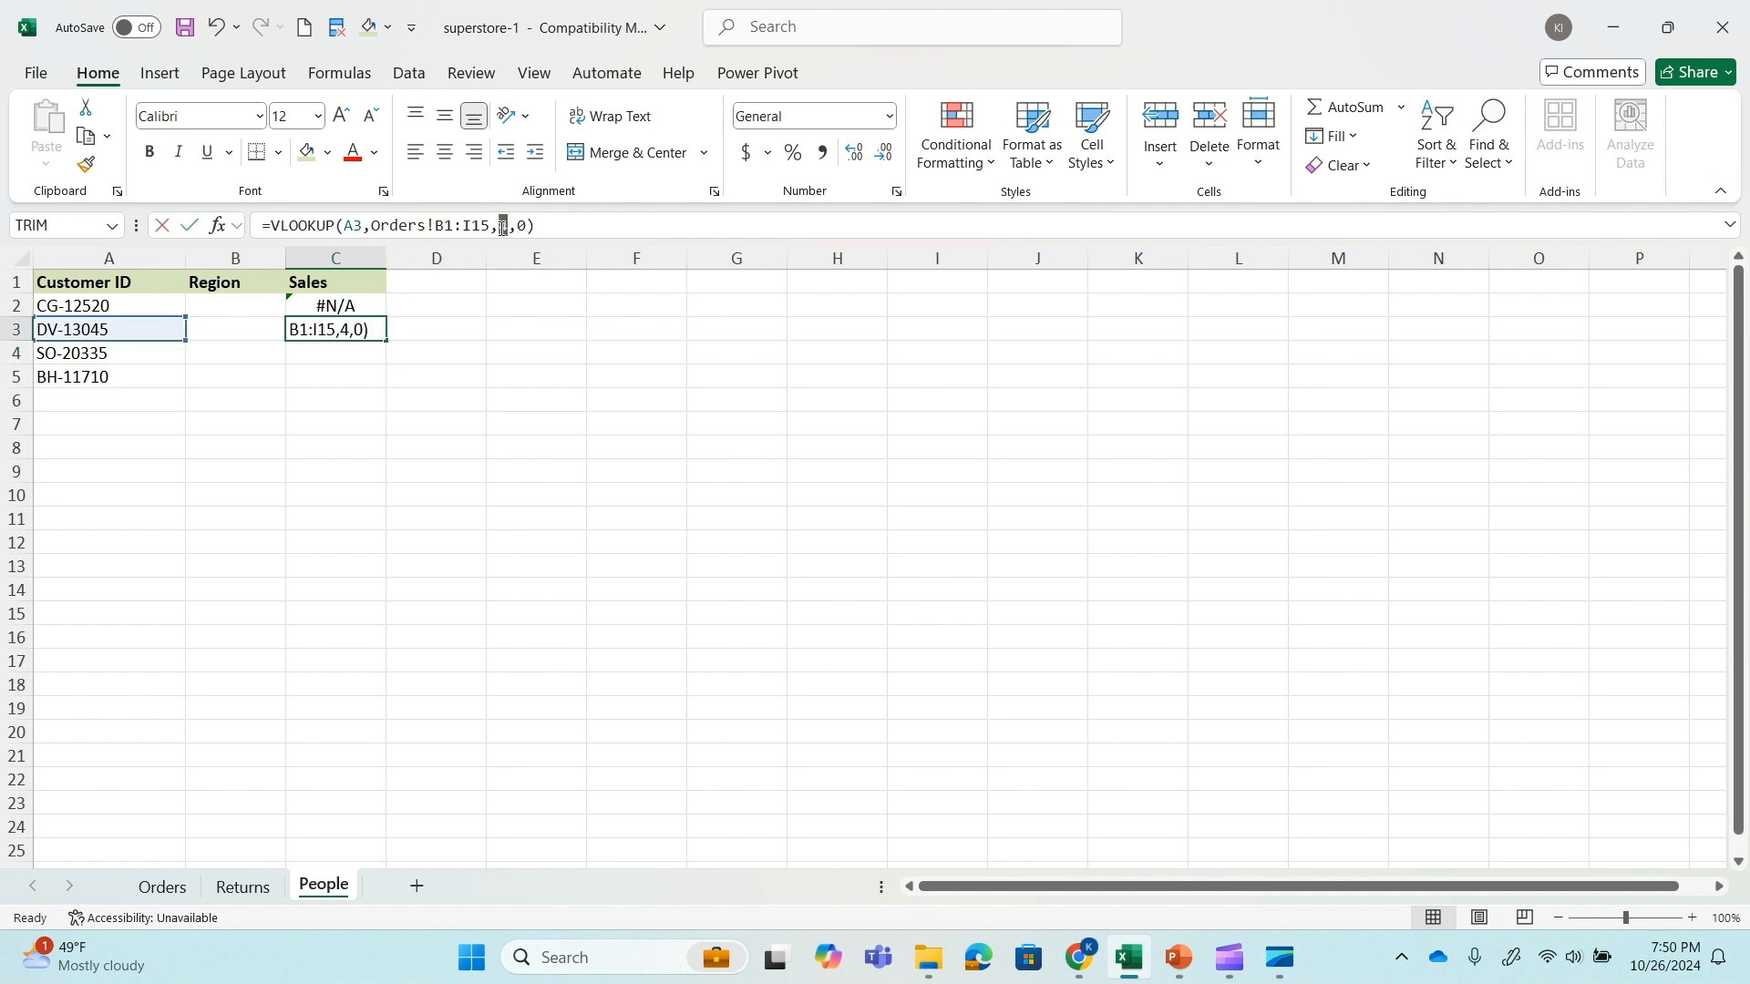
click(189, 226)
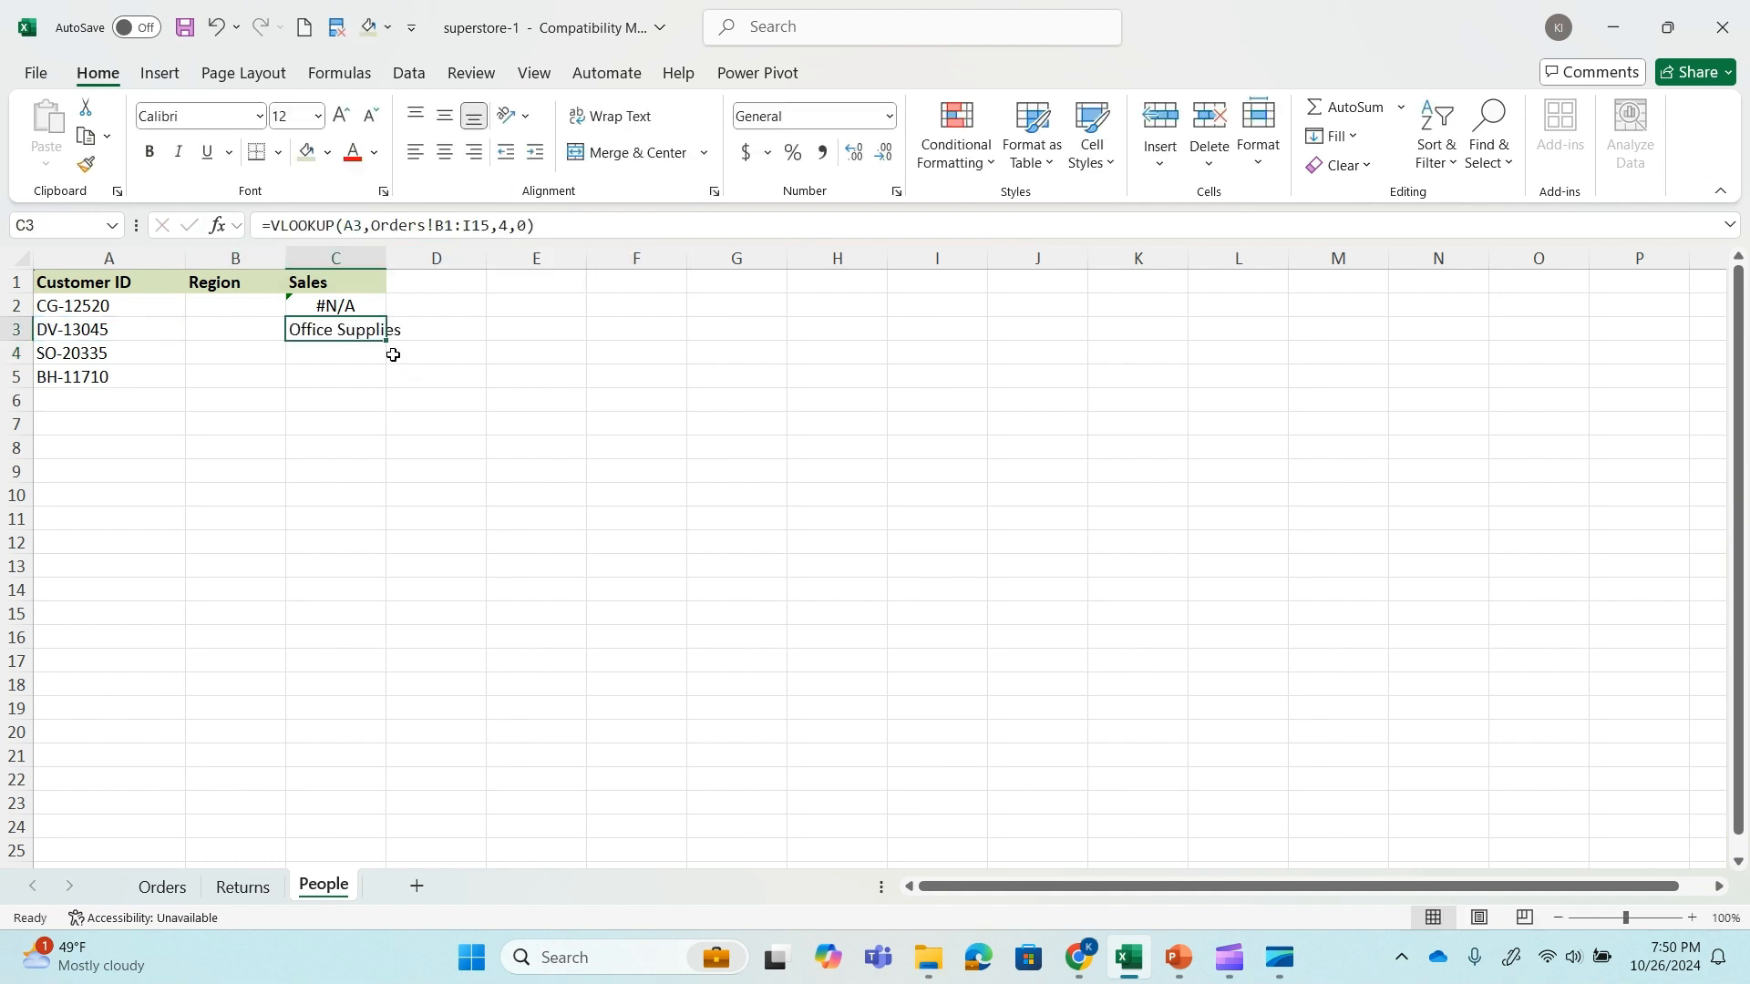
Insert a second blank column at column C of the Orders sheet and check the result in People C3.
click(163, 886)
click(430, 258)
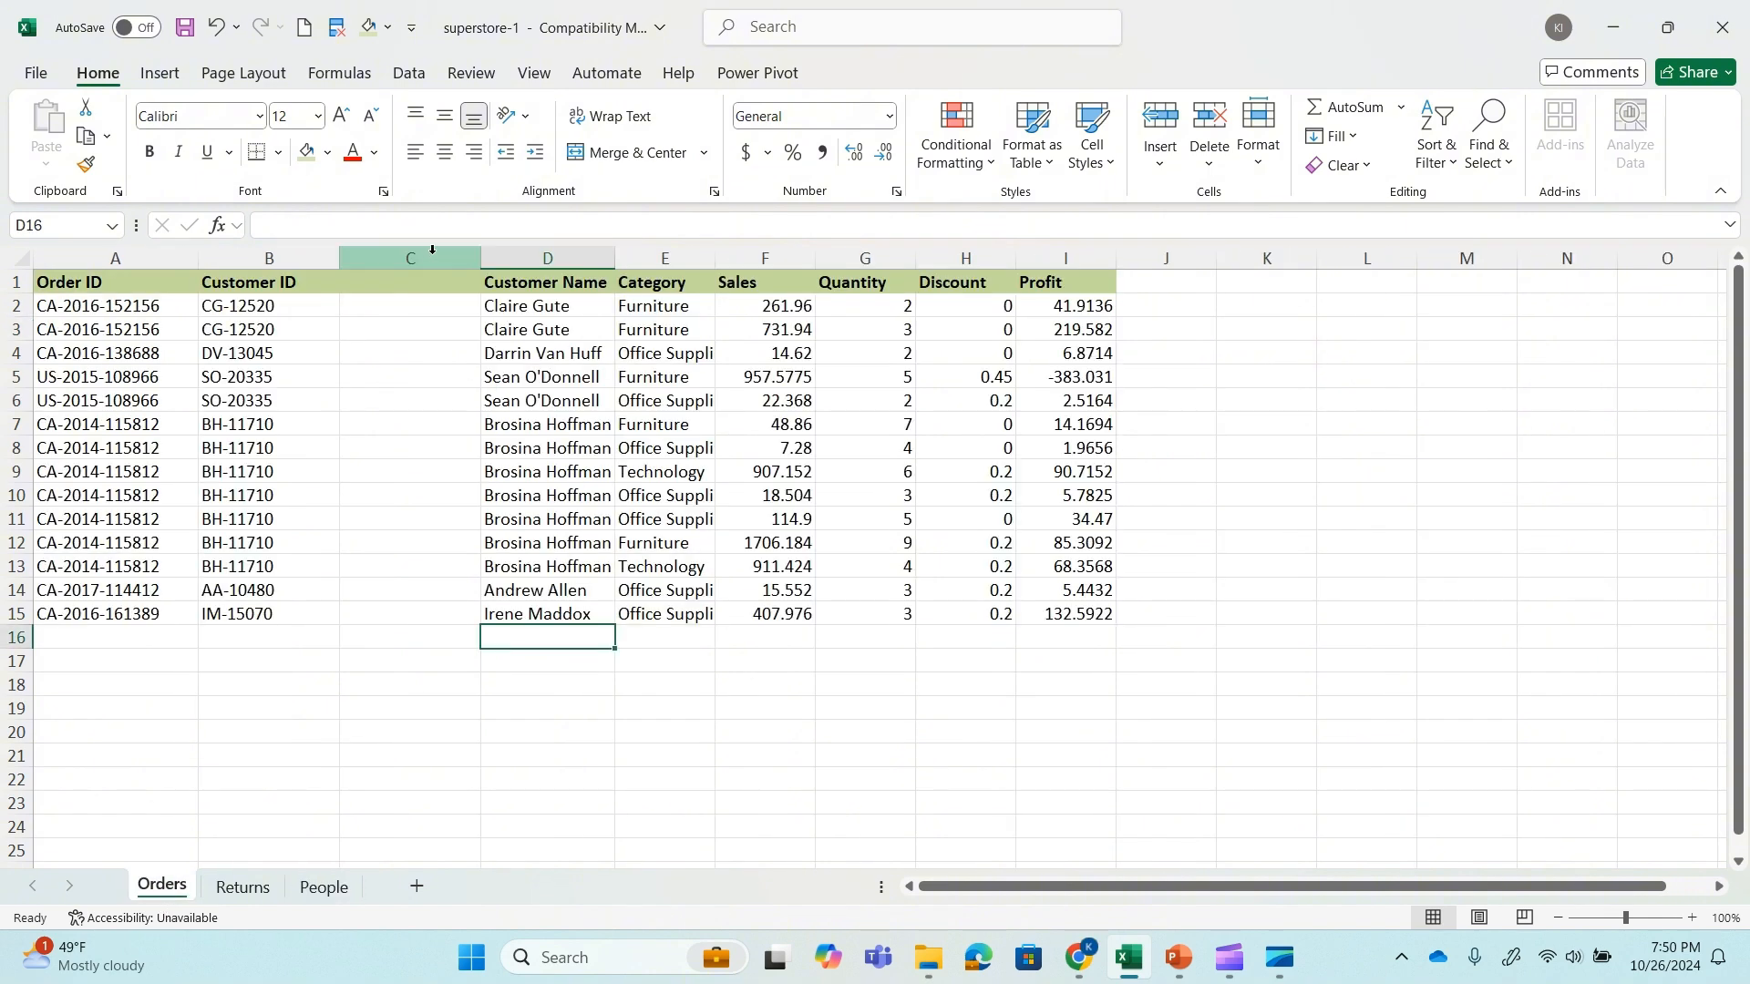
right_click(434, 258)
click(502, 491)
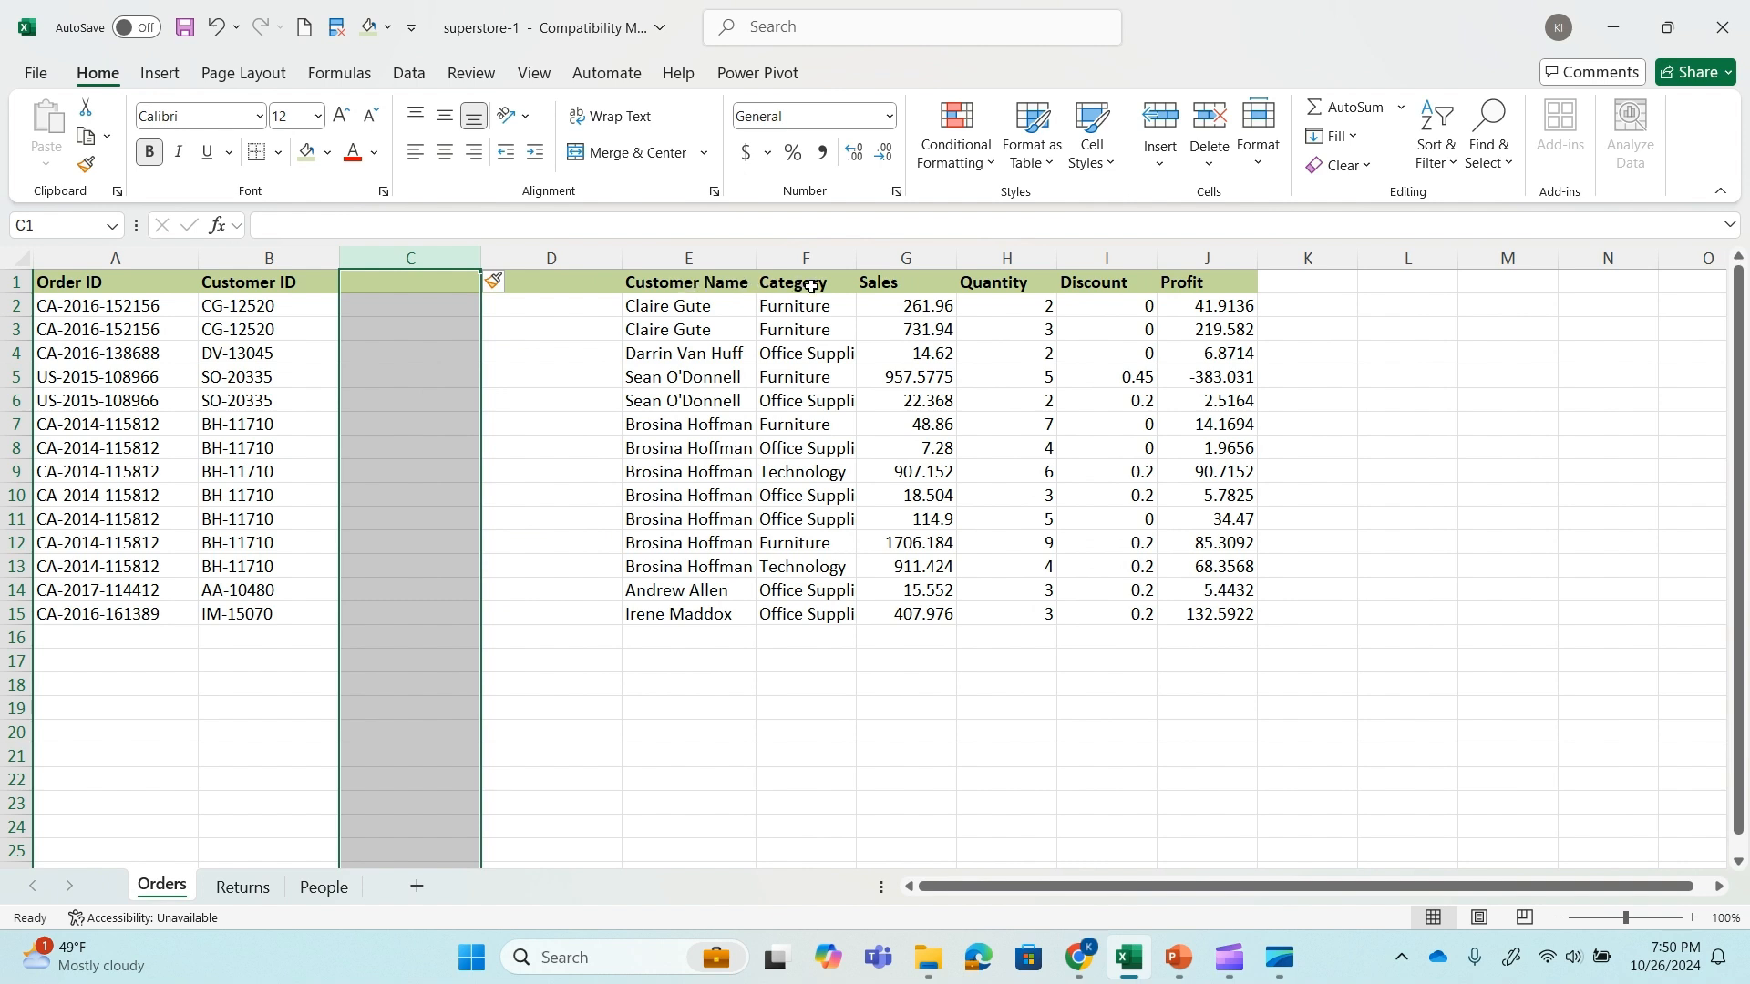
click(317, 888)
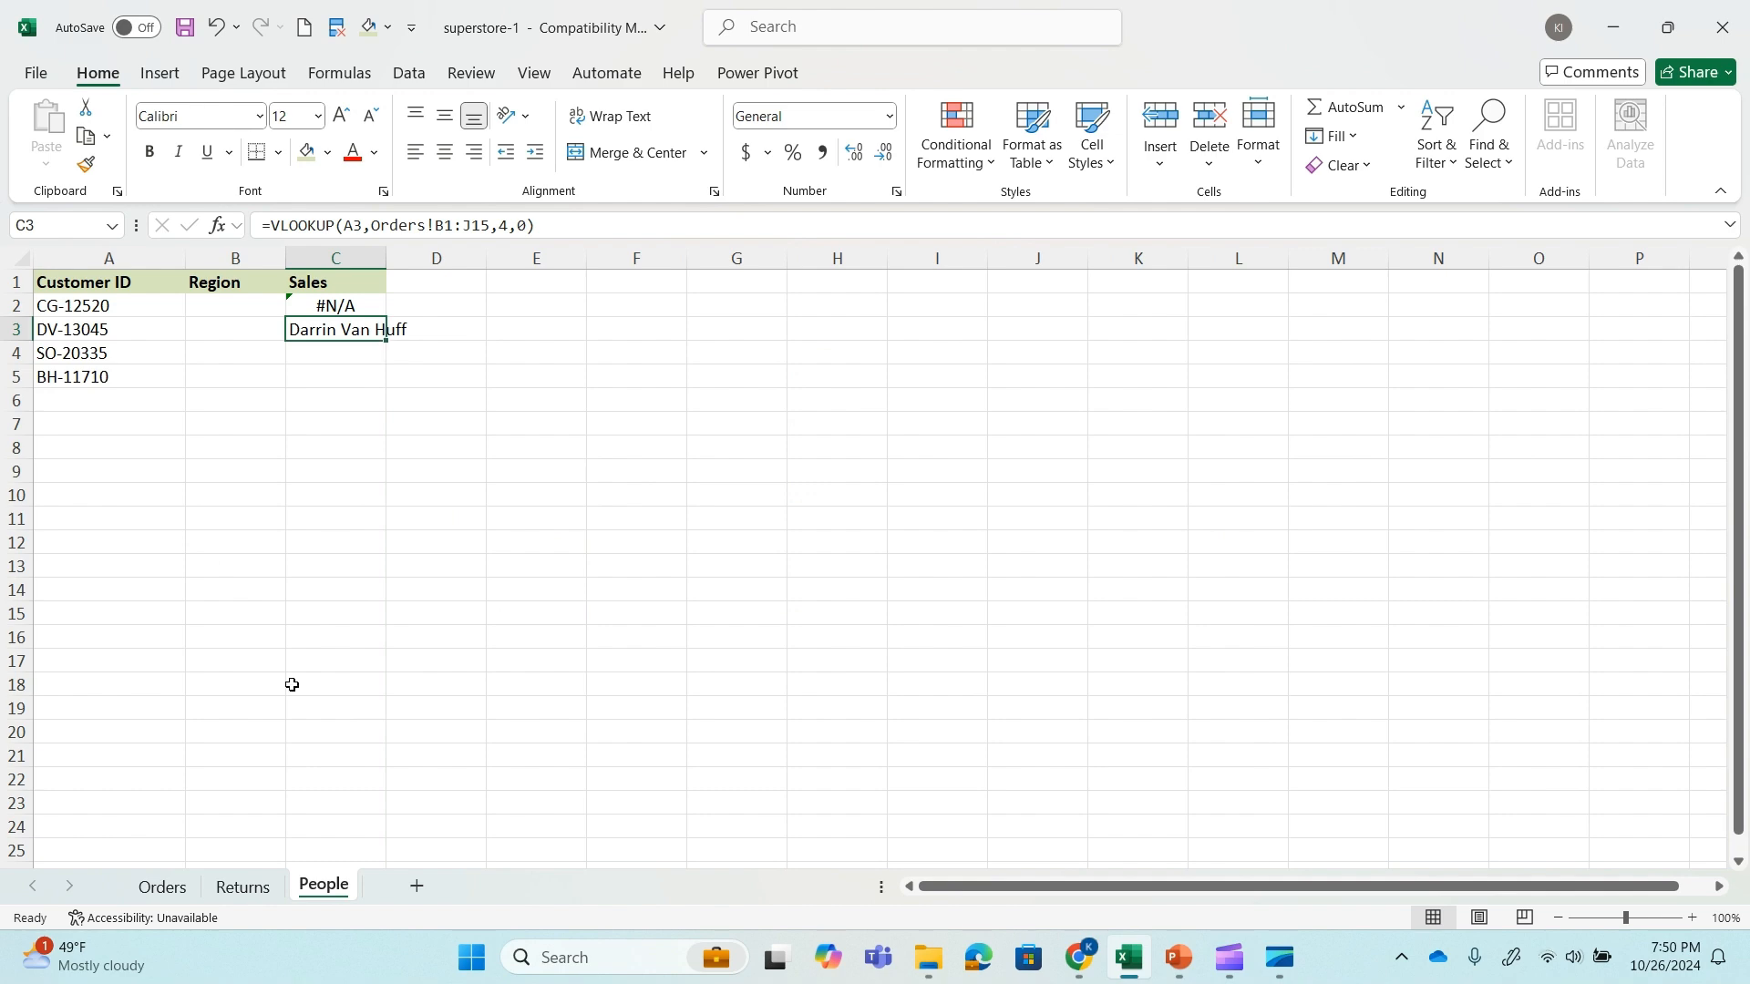
Undo the last column insertion on the Orders sheet and delete the remaining blank column C.
click(166, 893)
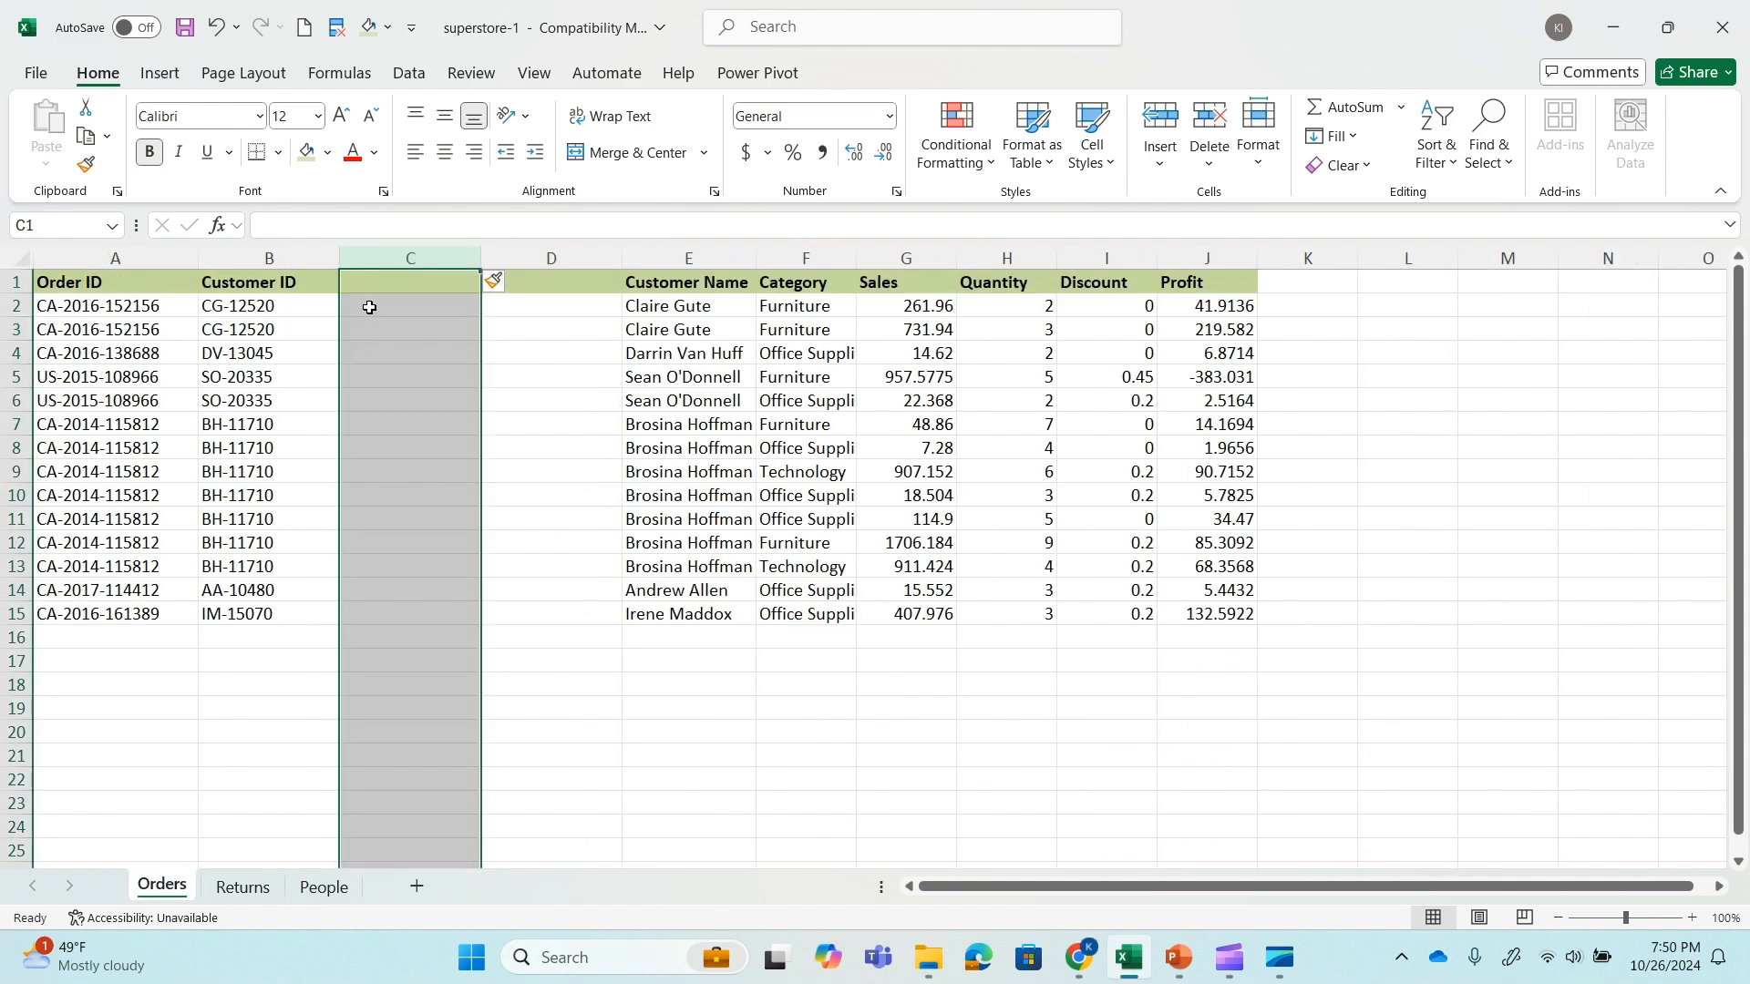
key(ctrl+z)
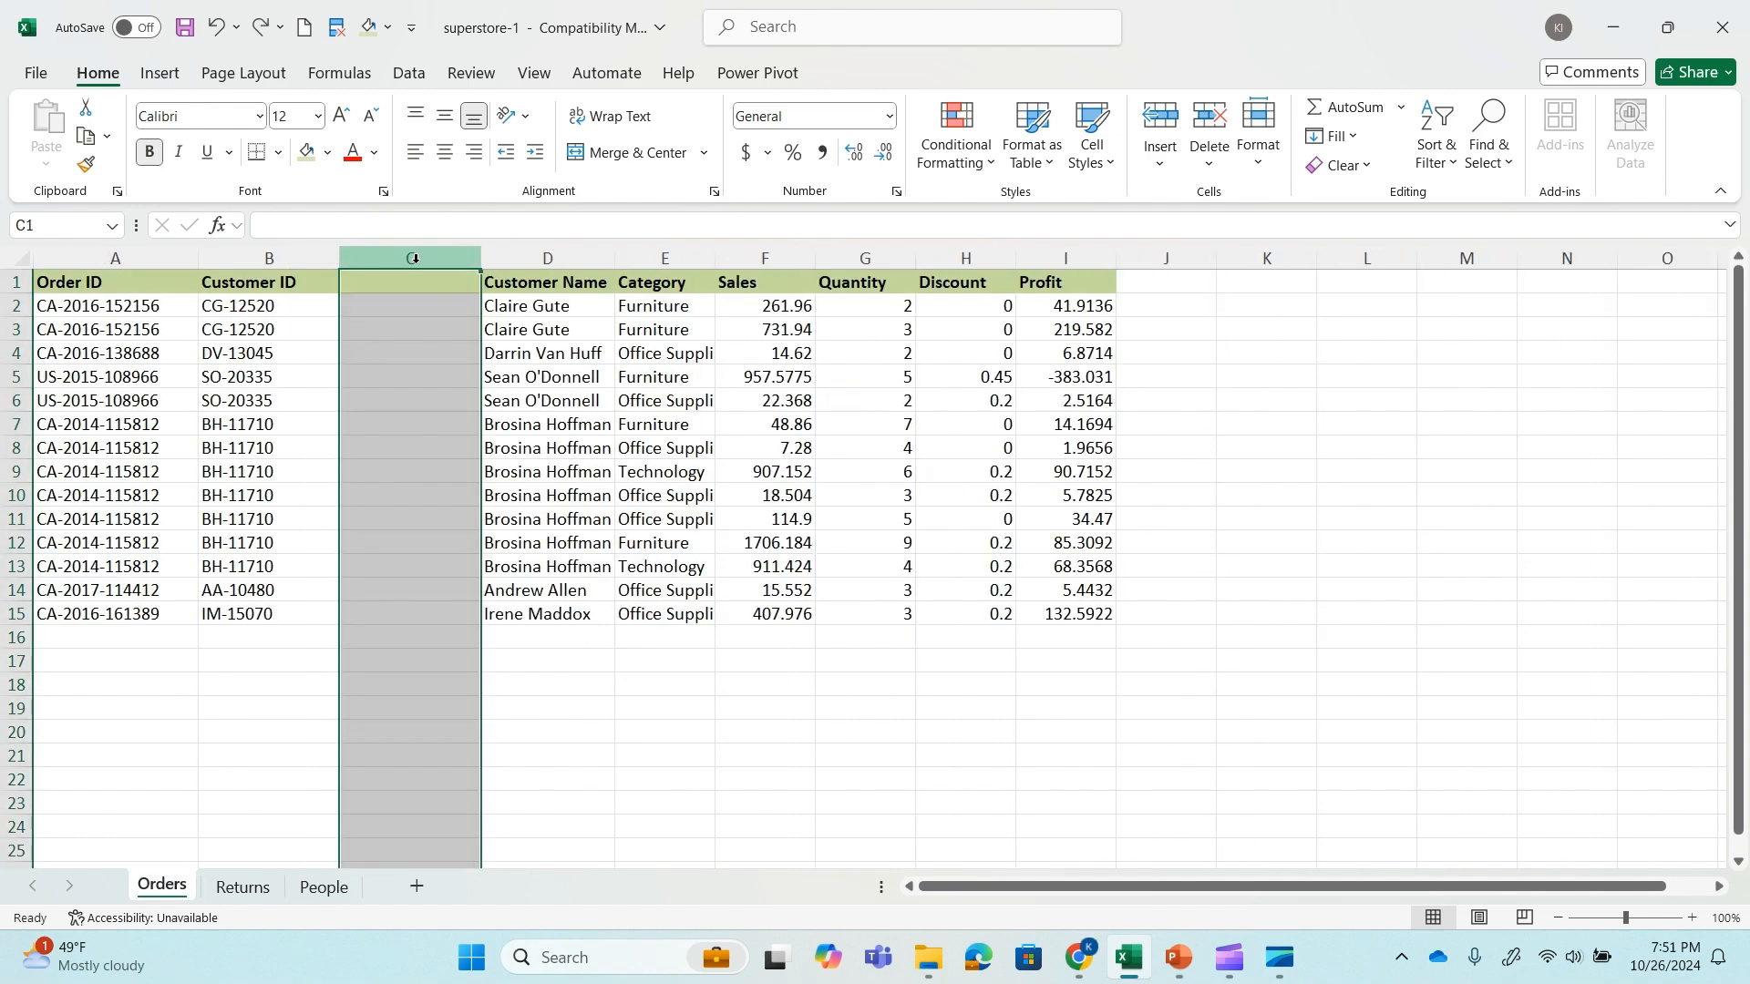
right_click(410, 261)
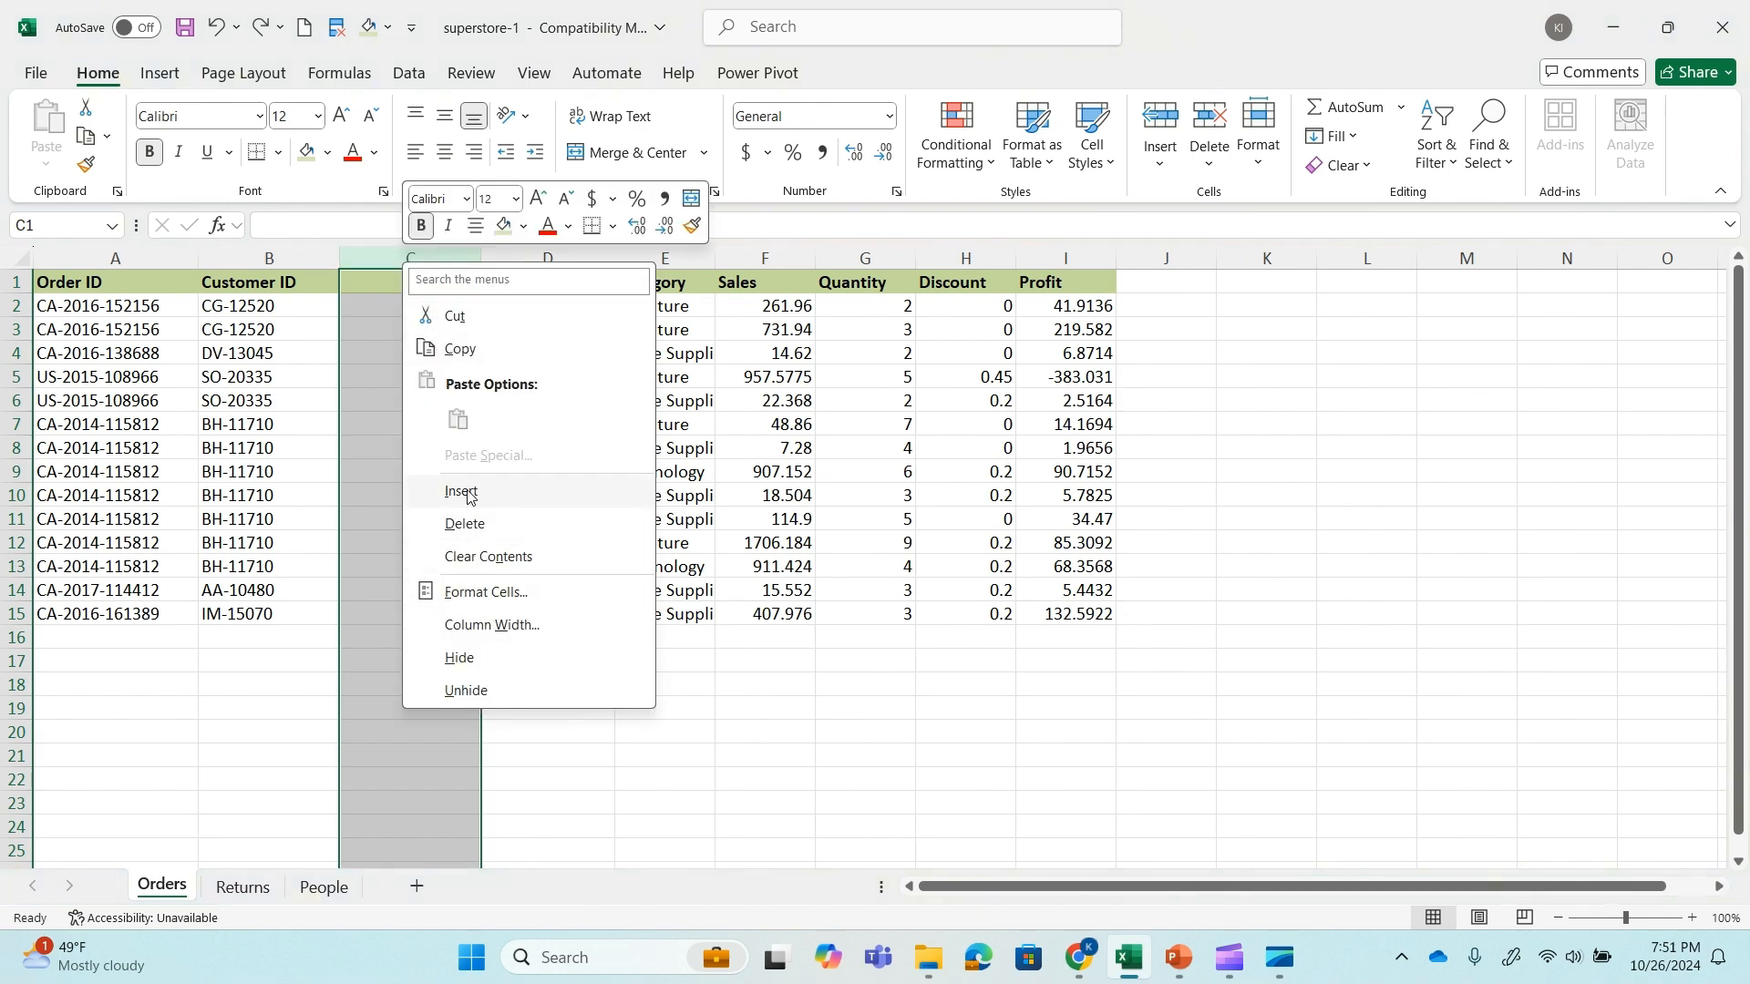
click(470, 524)
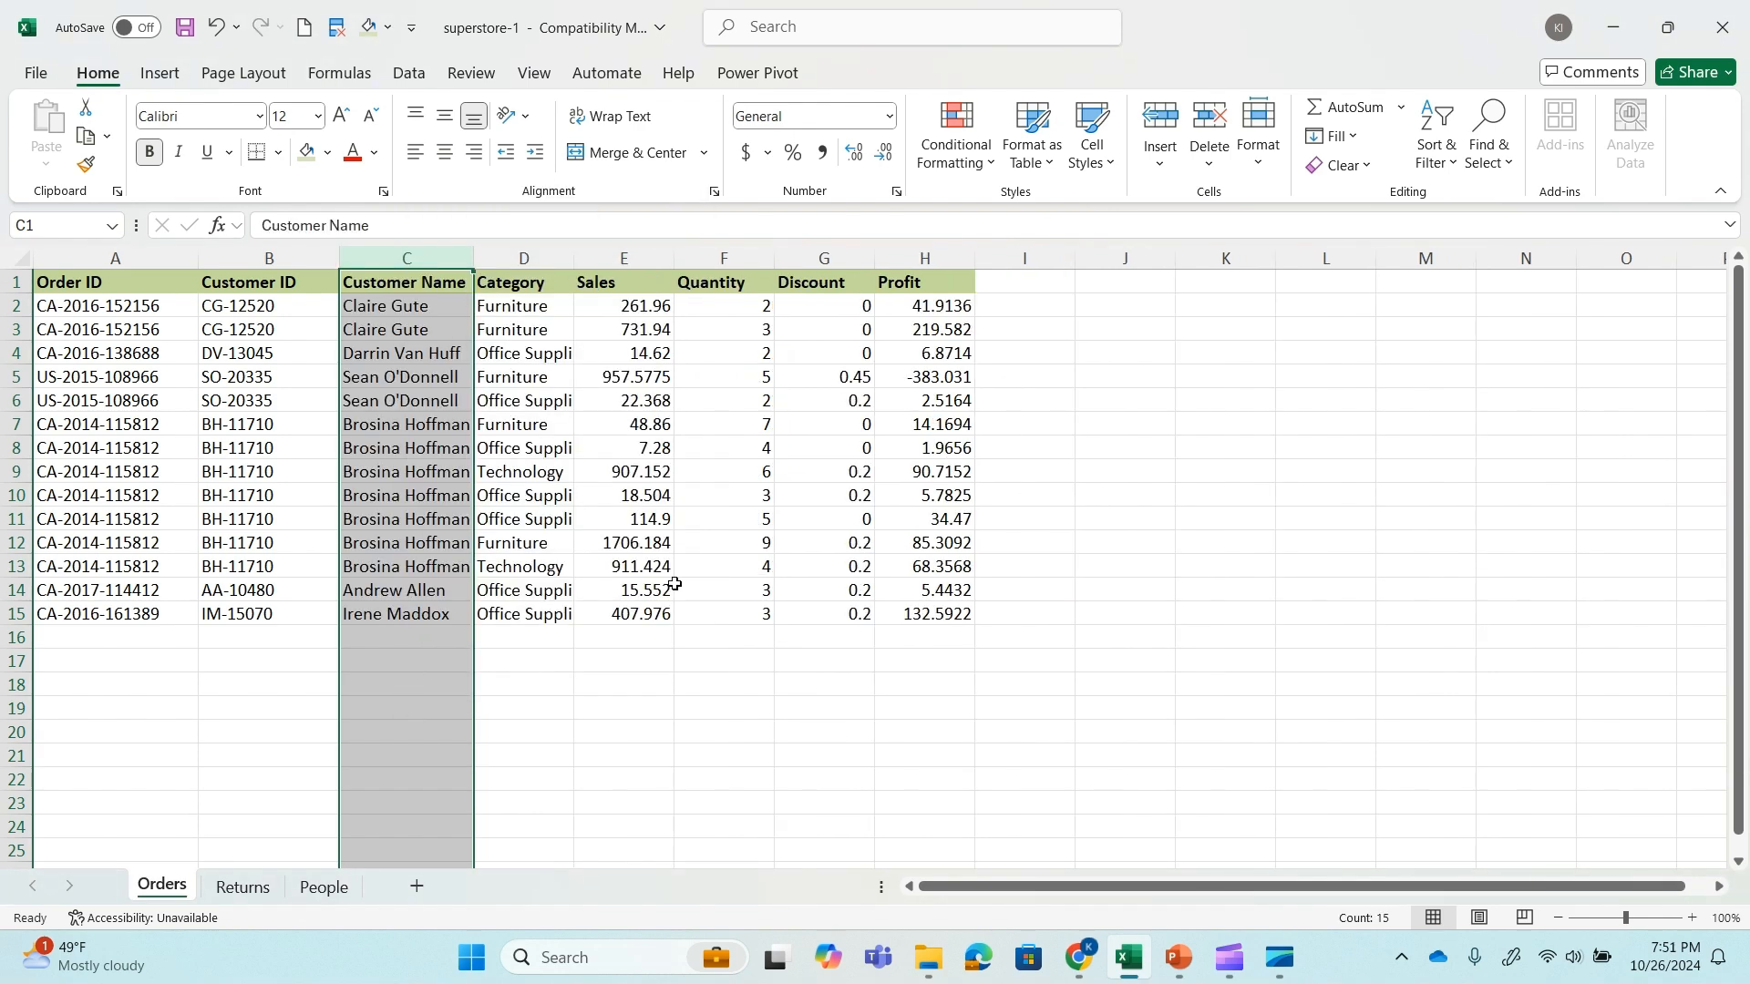
click(489, 681)
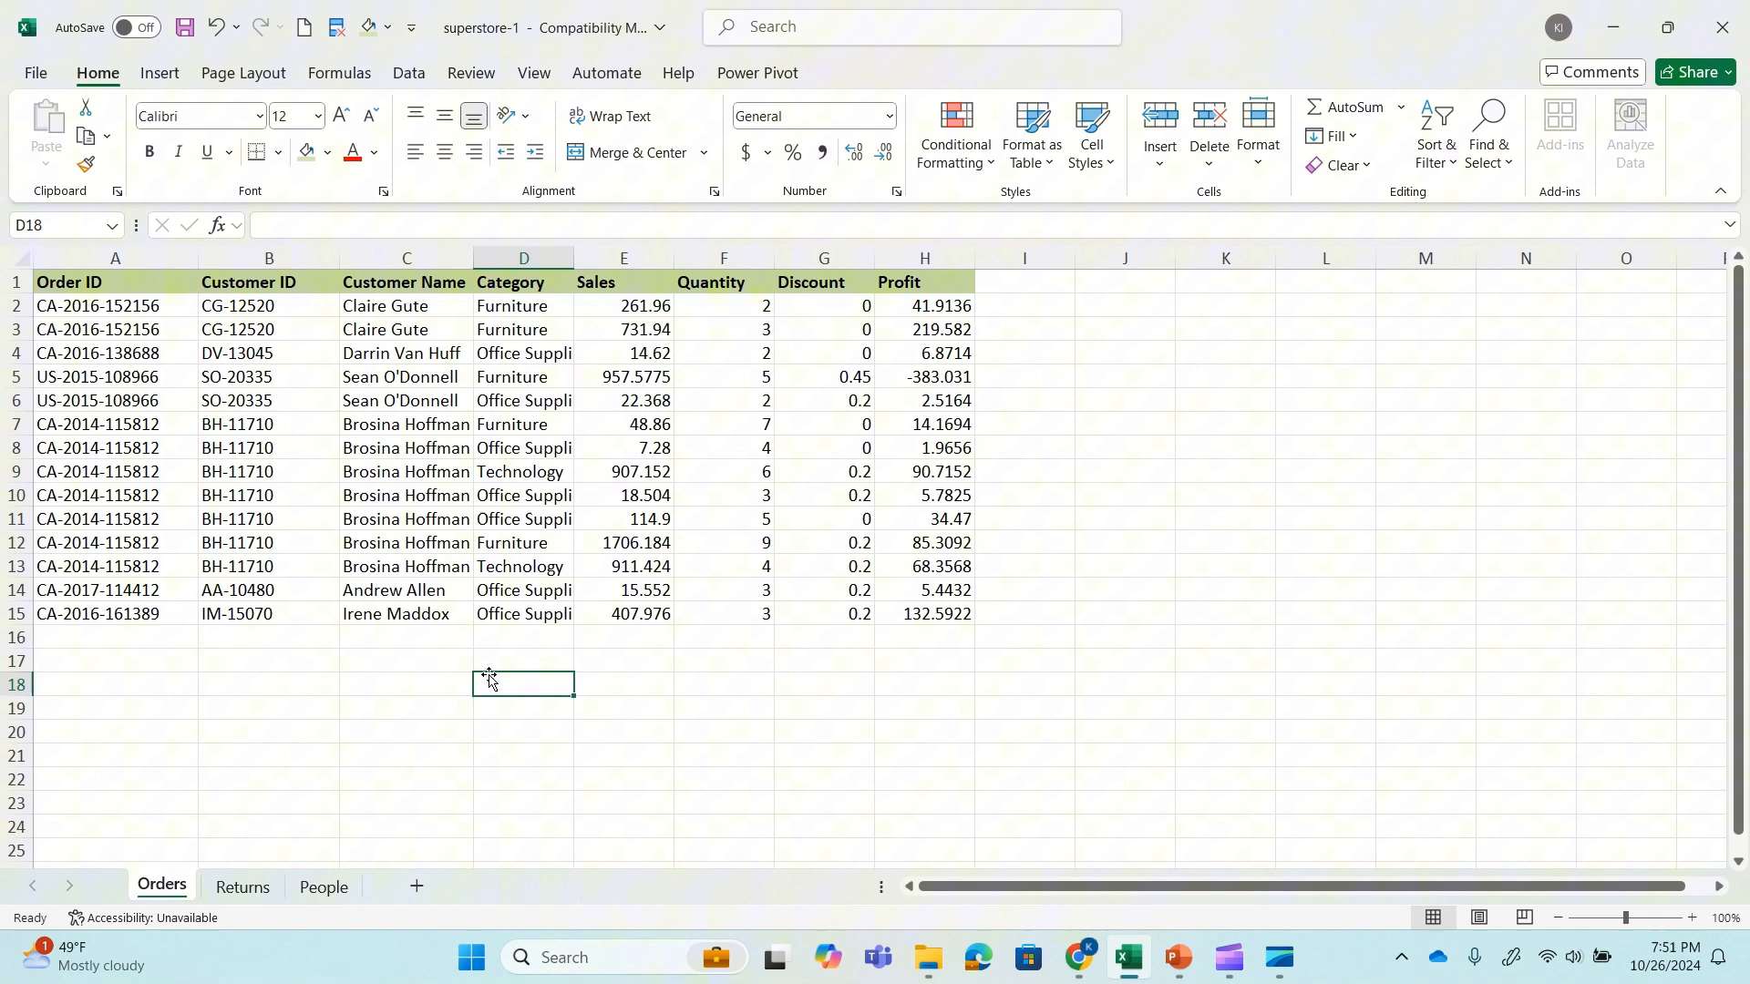
Move the Customer ID column on the Orders sheet to column I, after Profit, and check the lookup result in People C3.
click(205, 259)
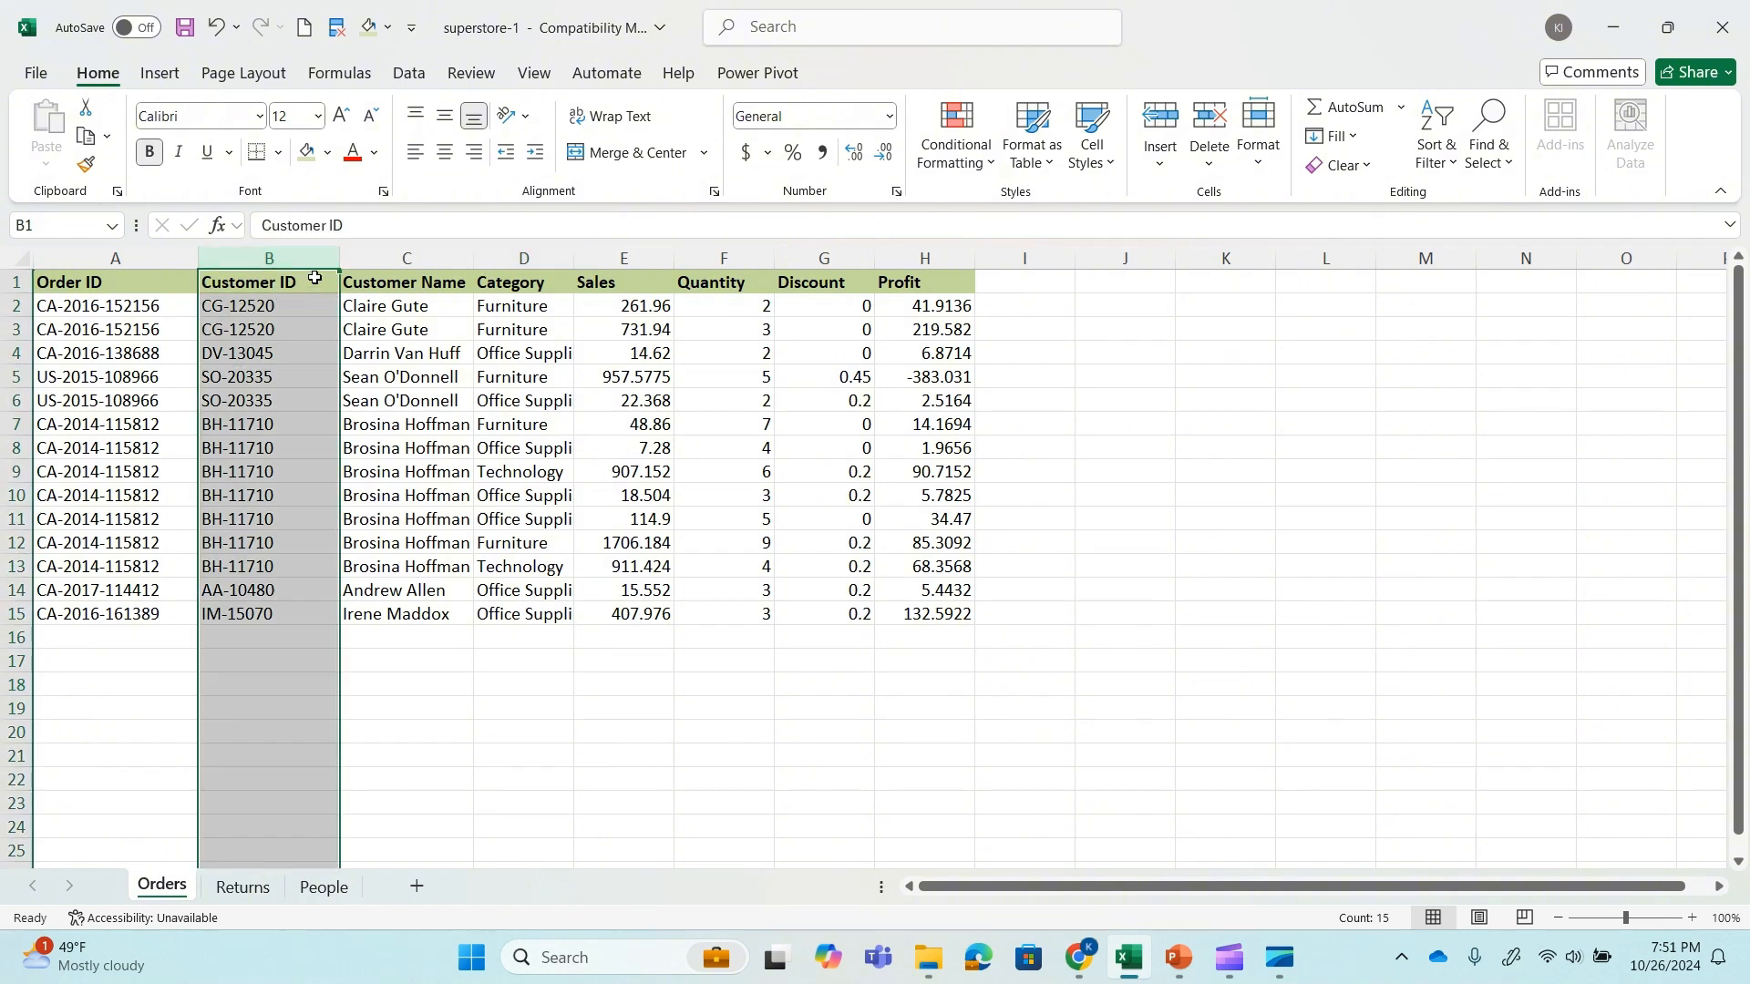
drag(335, 278, 1018, 369)
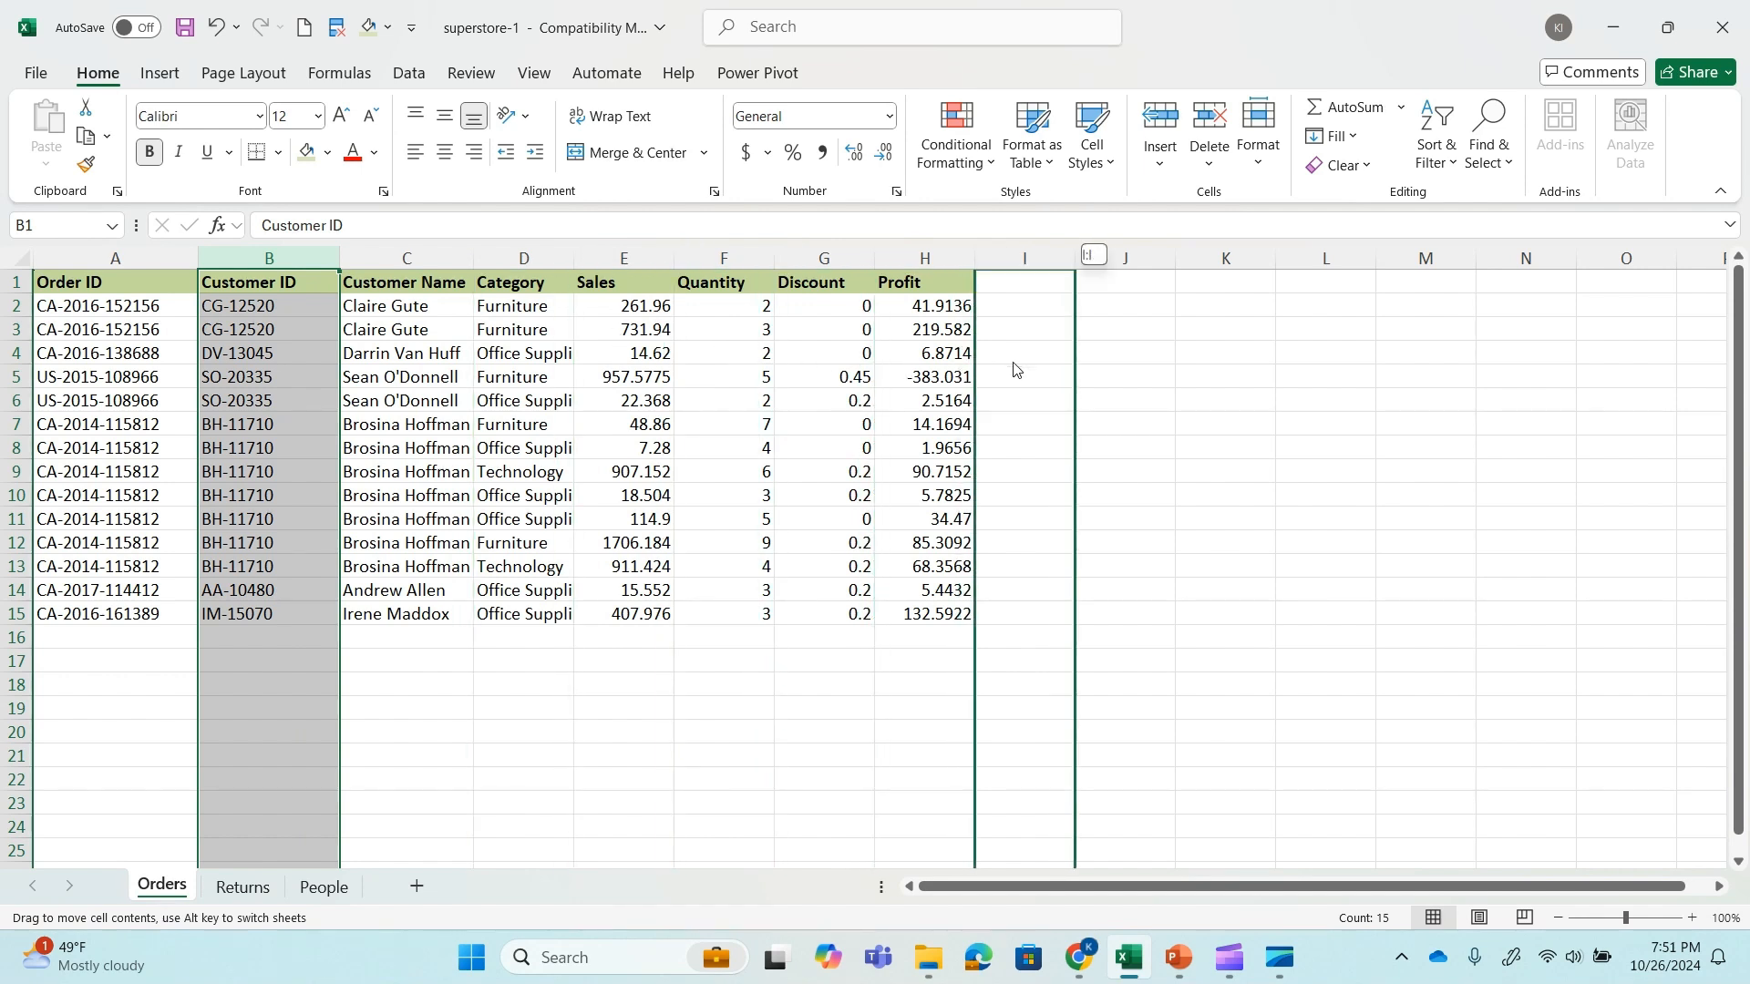
drag(1017, 369, 1012, 361)
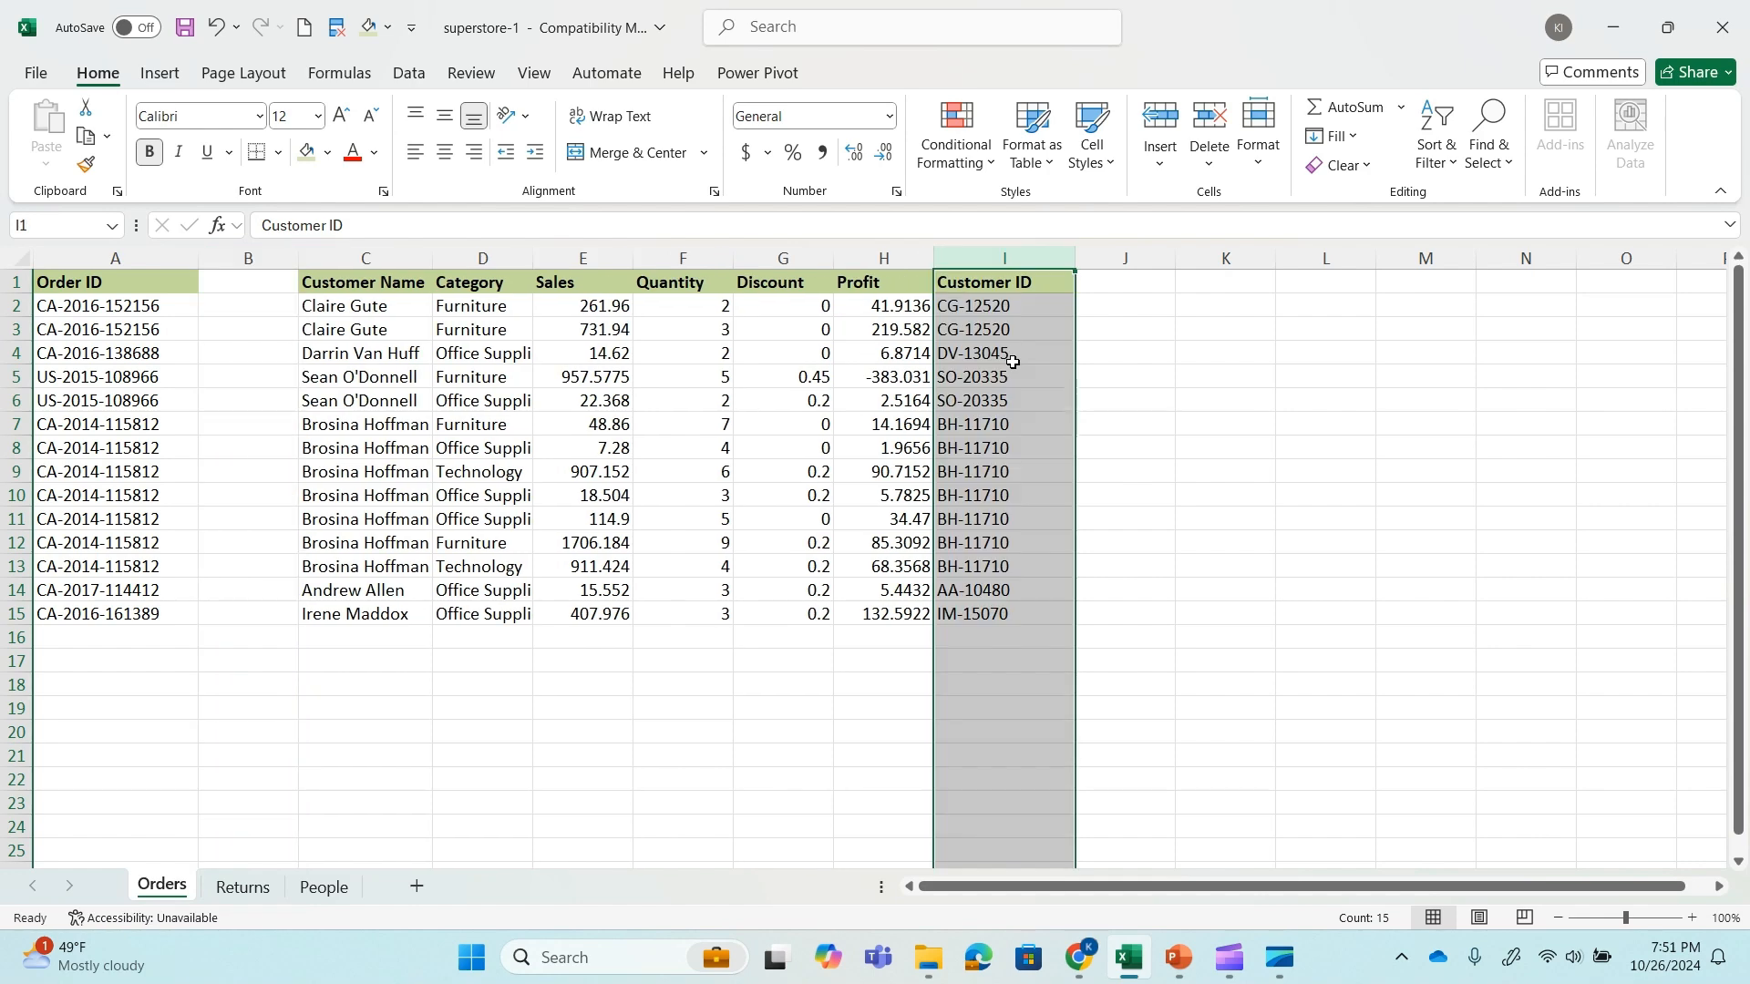
click(322, 888)
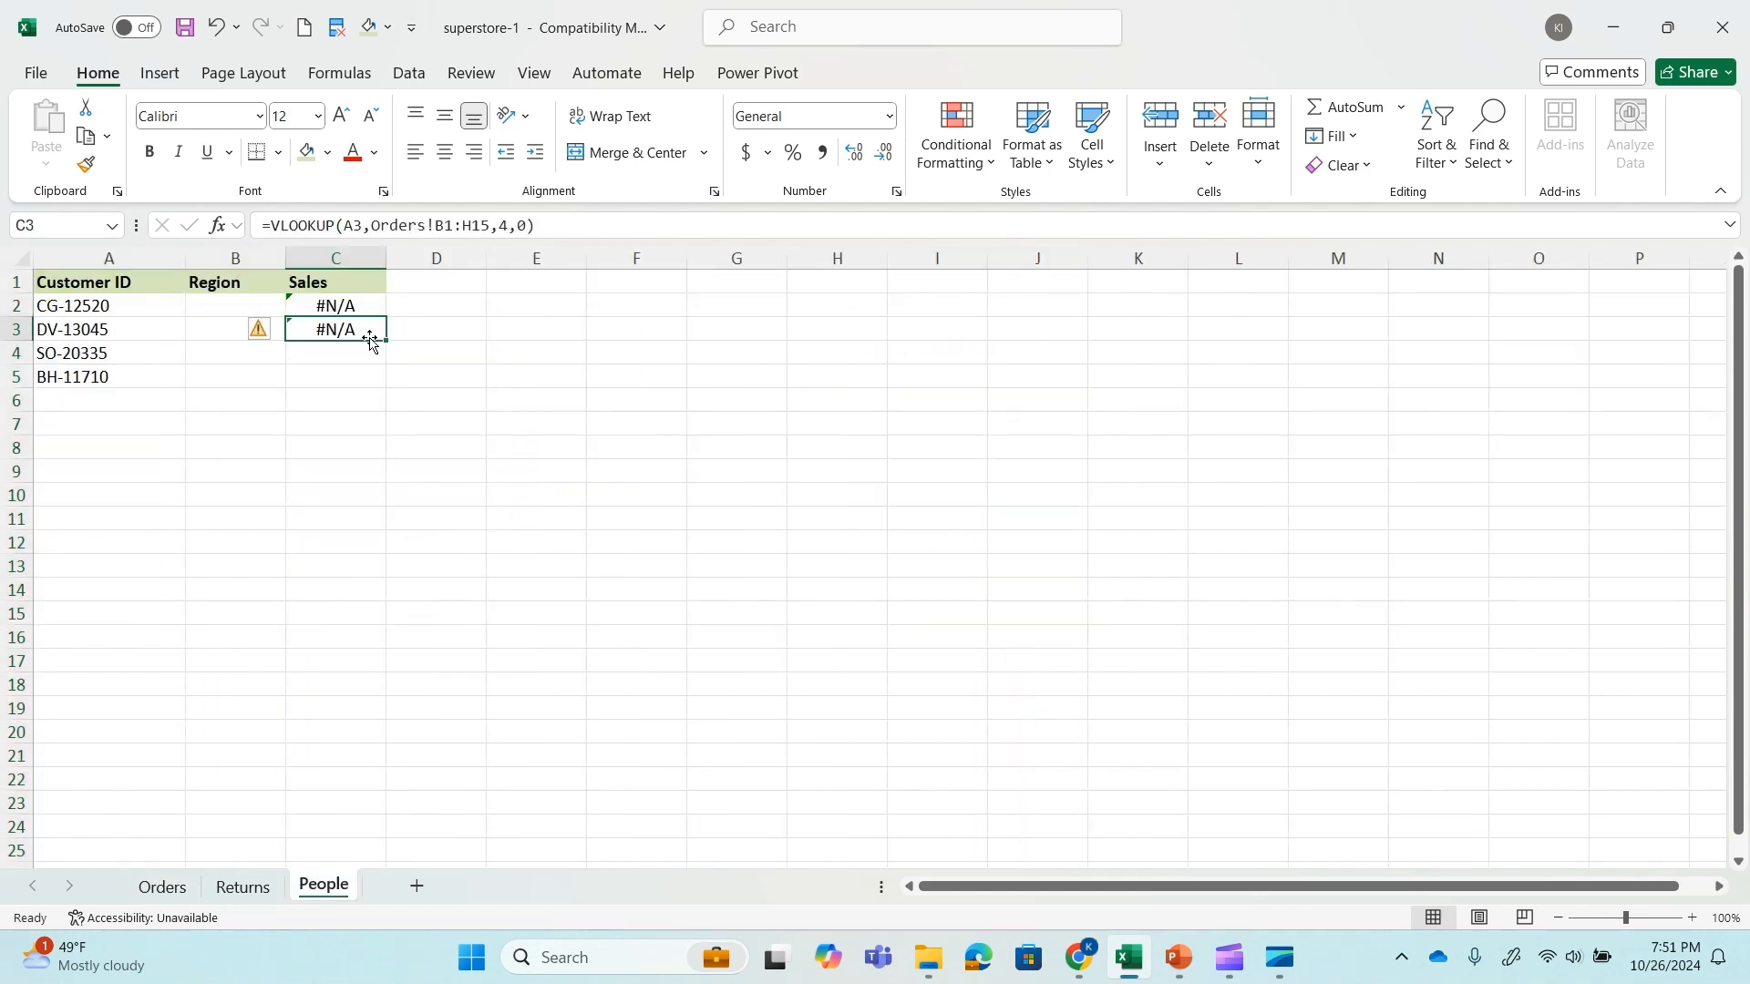
Move the Customer ID column on the Orders sheet to column A, replacing the Order ID data.
click(162, 887)
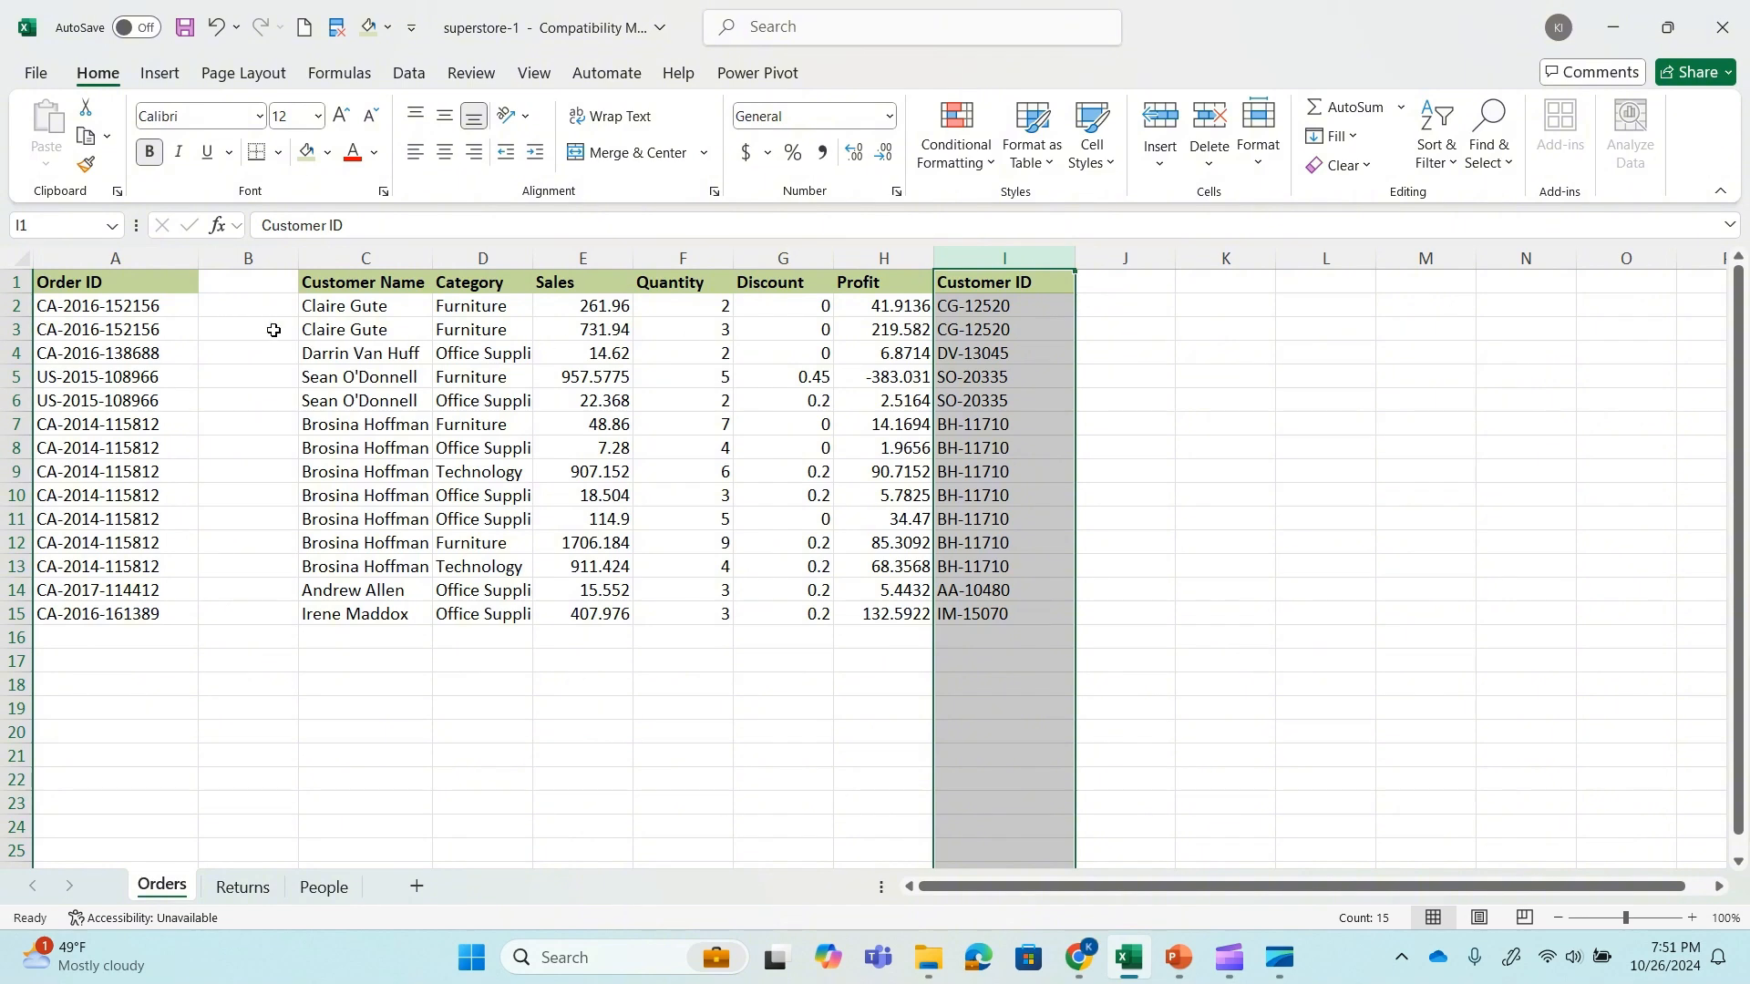
drag(933, 303, 87, 303)
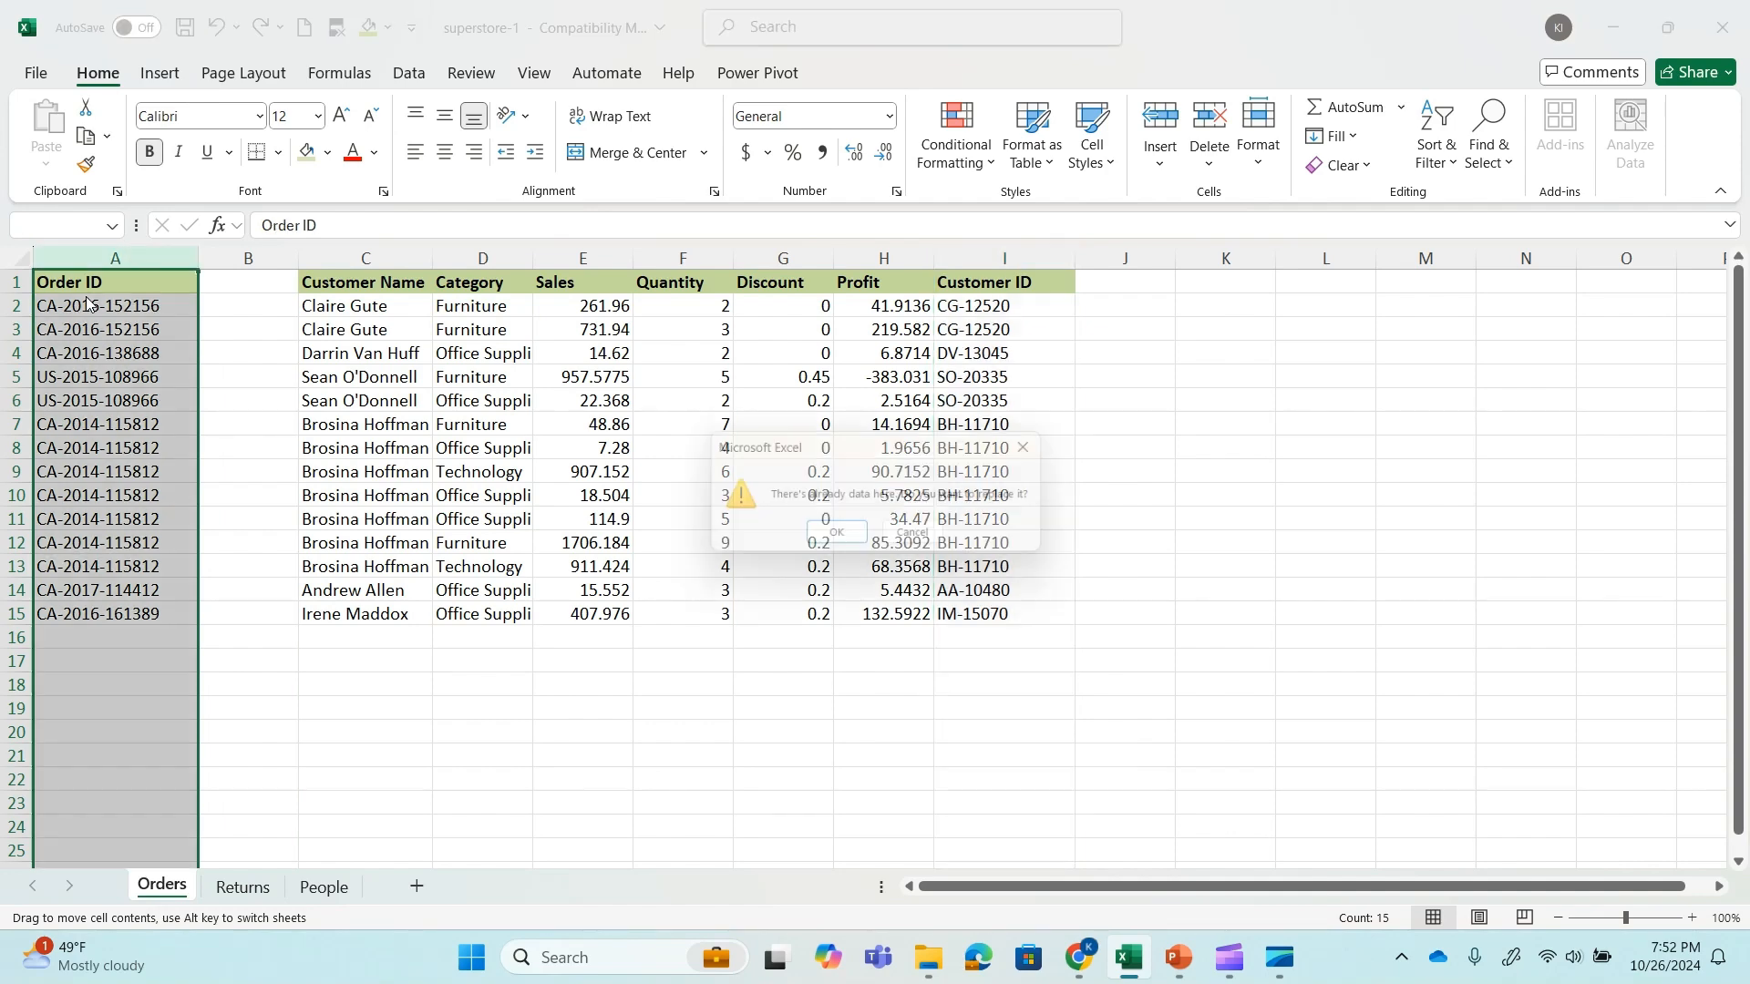
click(832, 538)
Examine the table array in the People C3 formula against the Customer ID column's position on the Orders sheet.
click(326, 888)
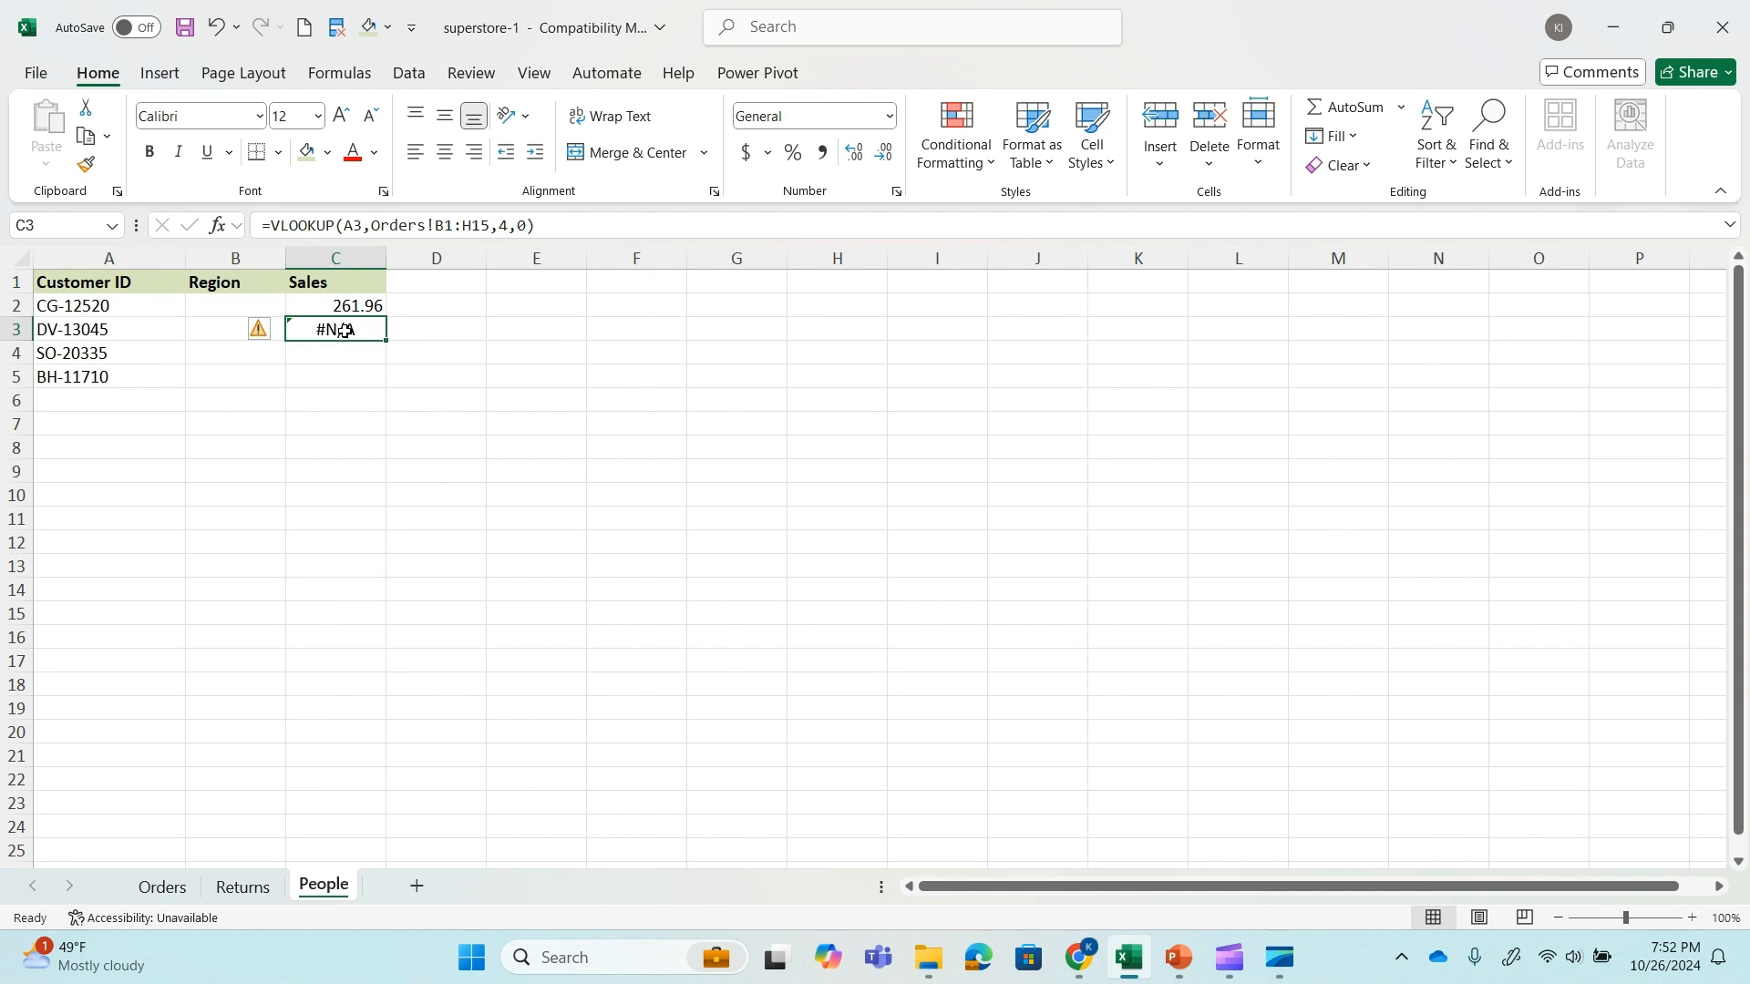
click(454, 224)
click(189, 225)
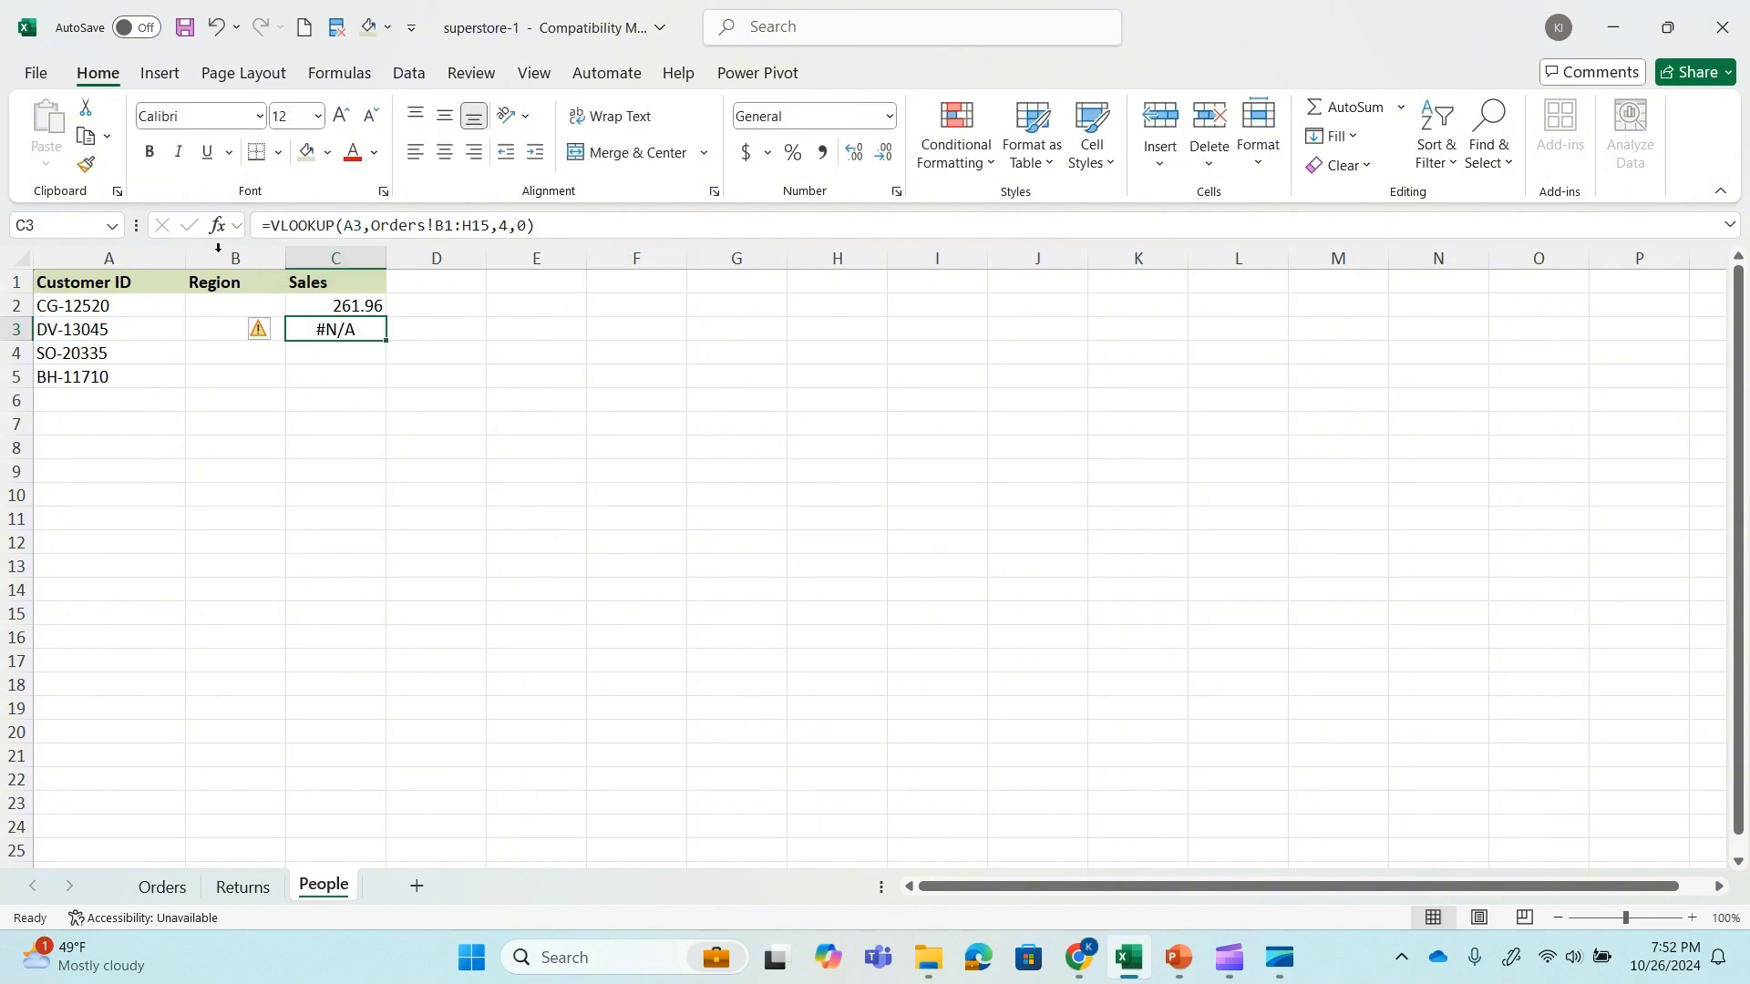
click(153, 886)
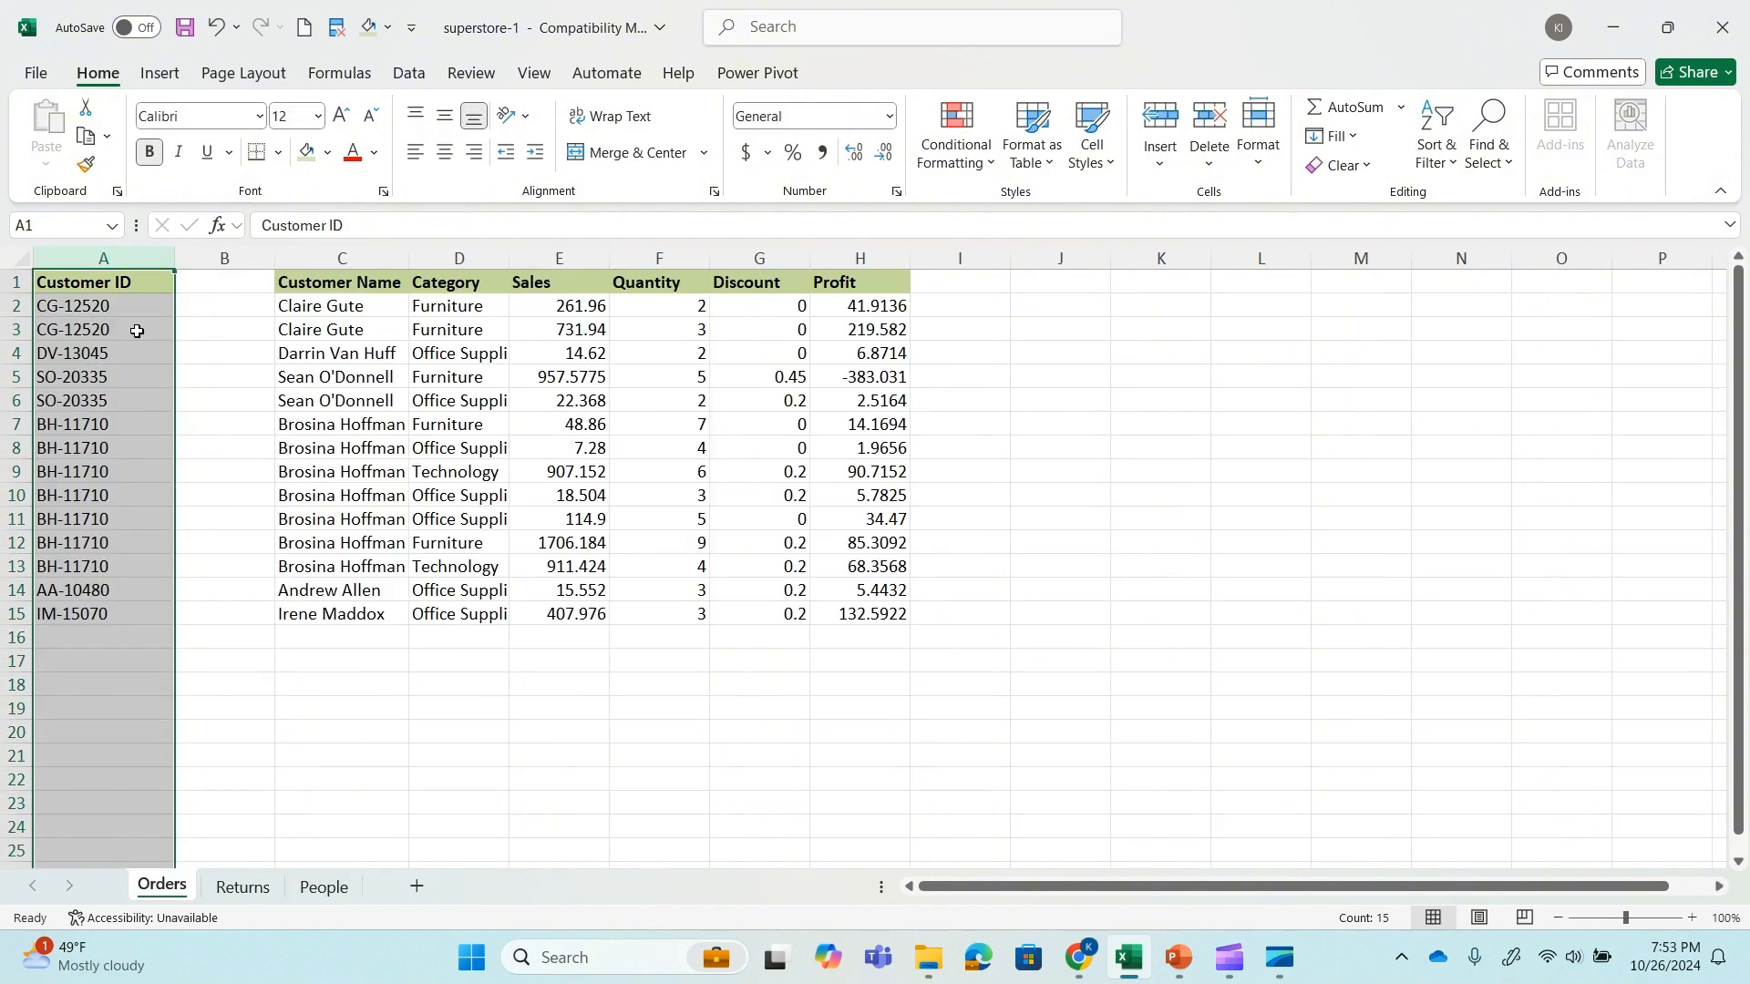